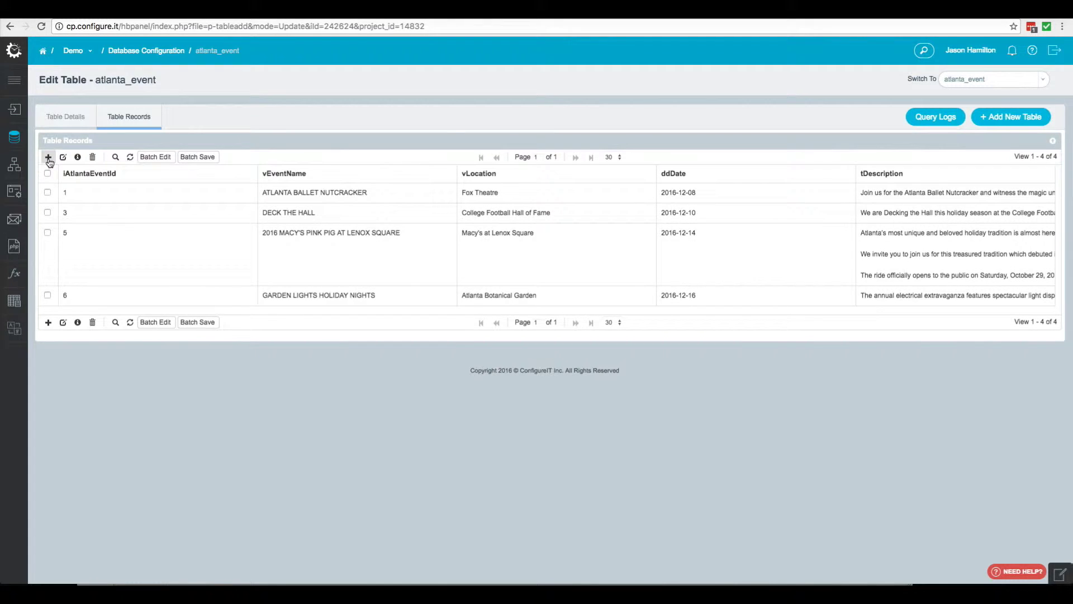
left_click(49, 157)
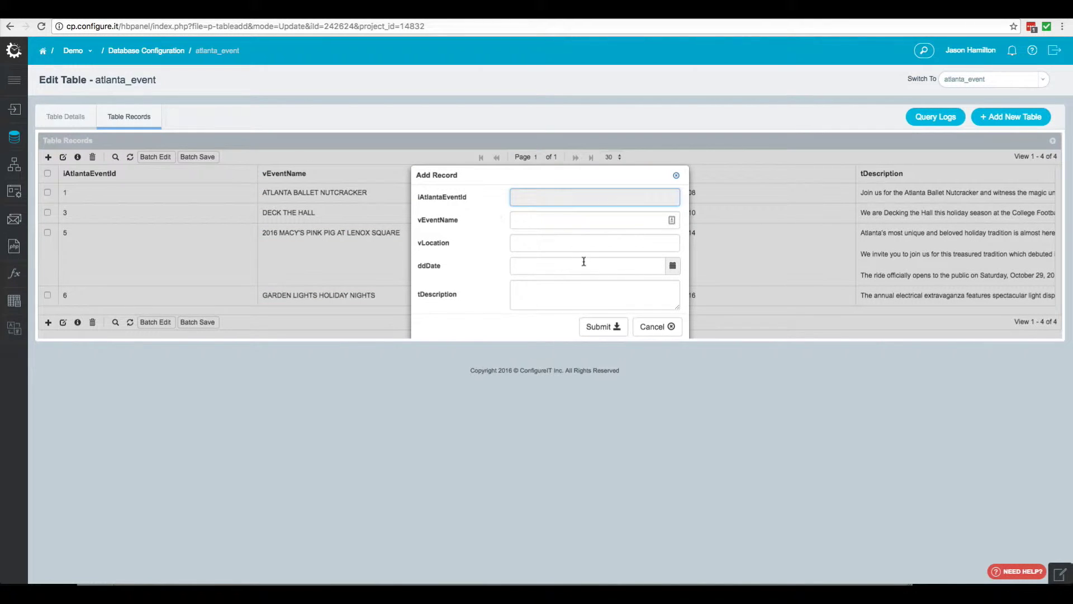
left_click(655, 330)
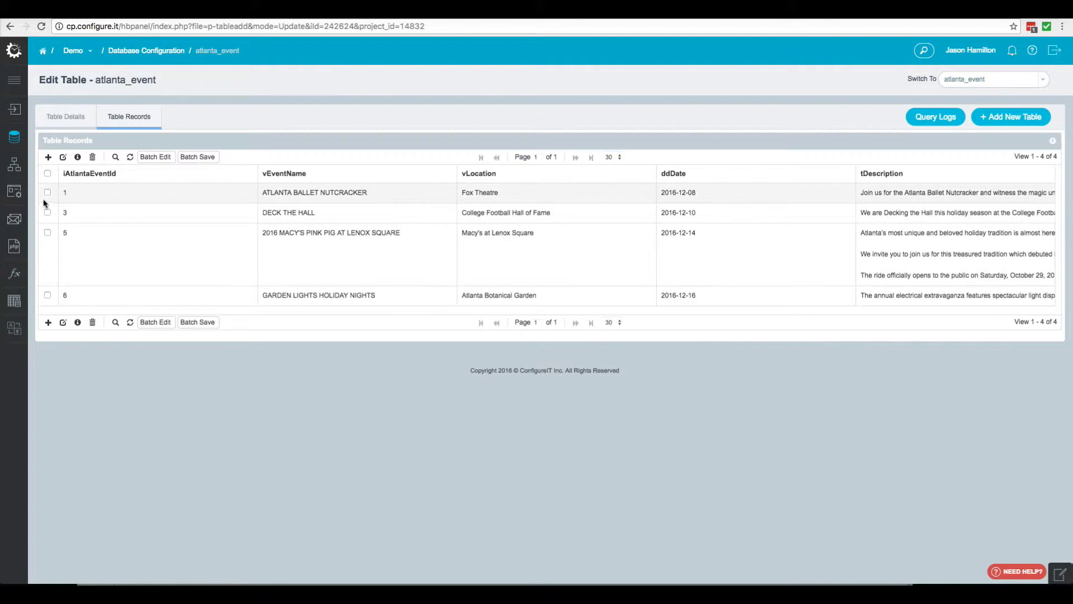
left_click(48, 192)
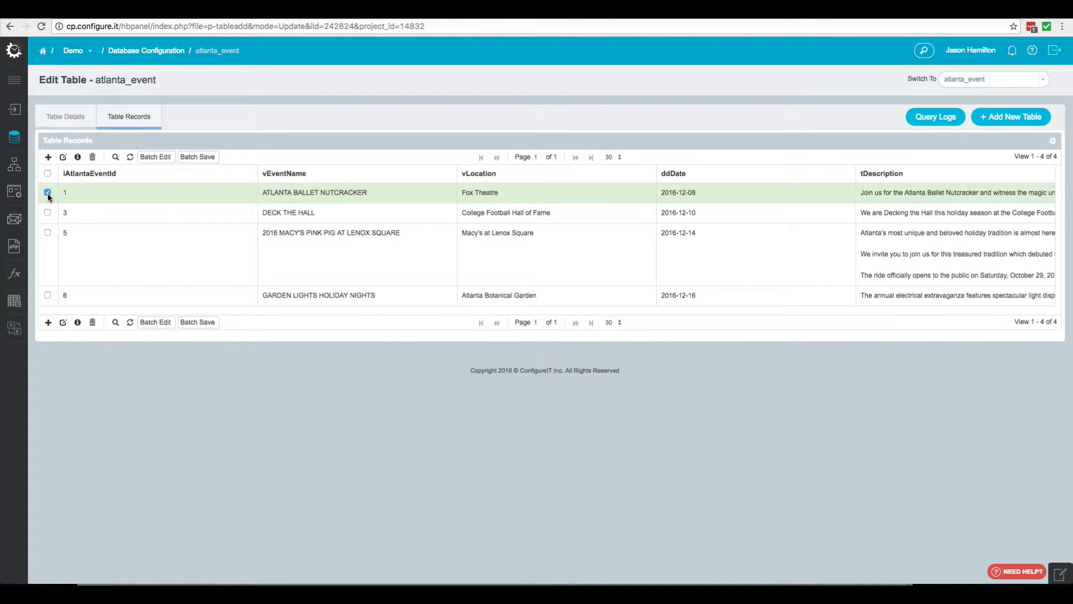
left_click(63, 158)
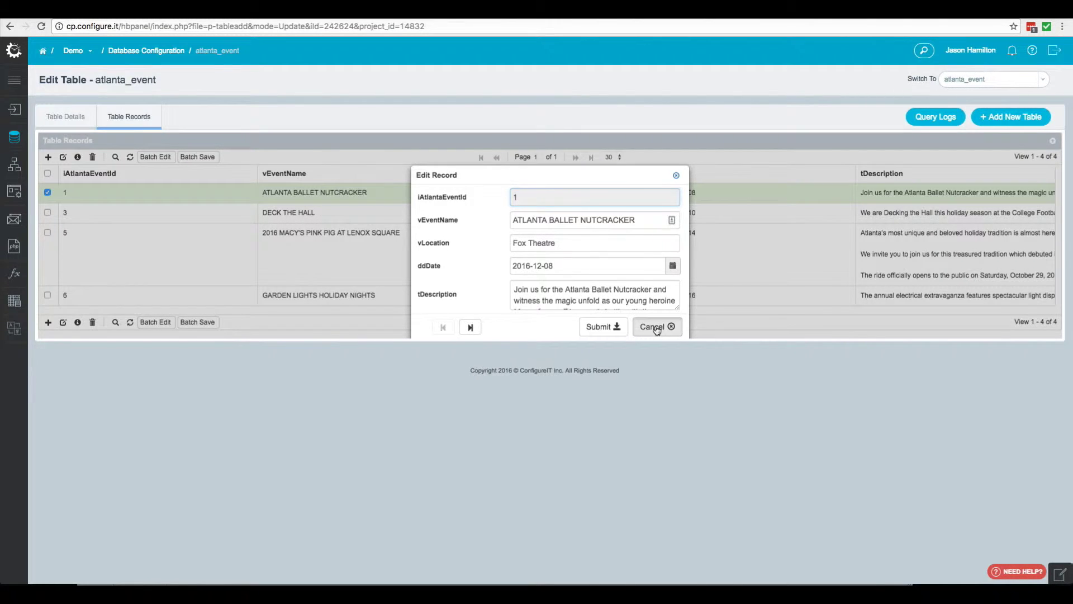
left_click(654, 326)
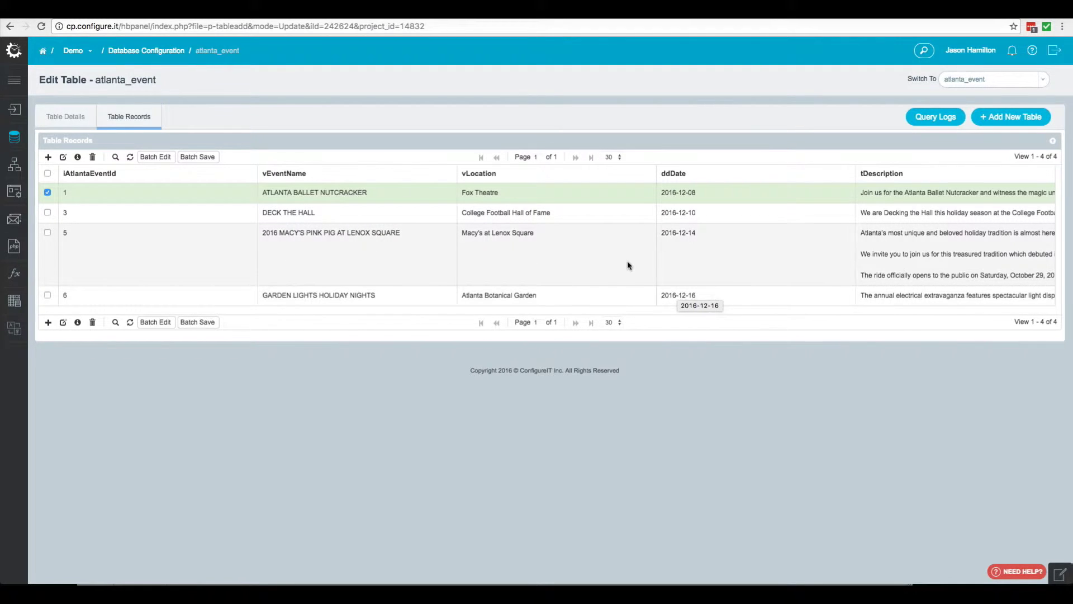
mouse_move(10, 162)
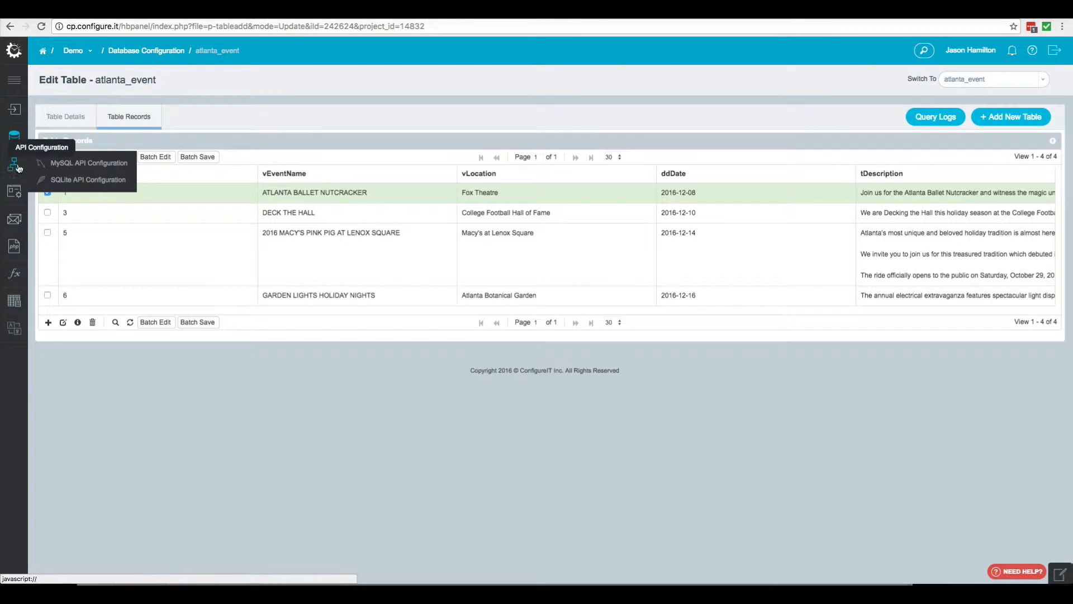
Start a new MySQL API named Add_event
right_click(48, 160)
left_click(178, 172)
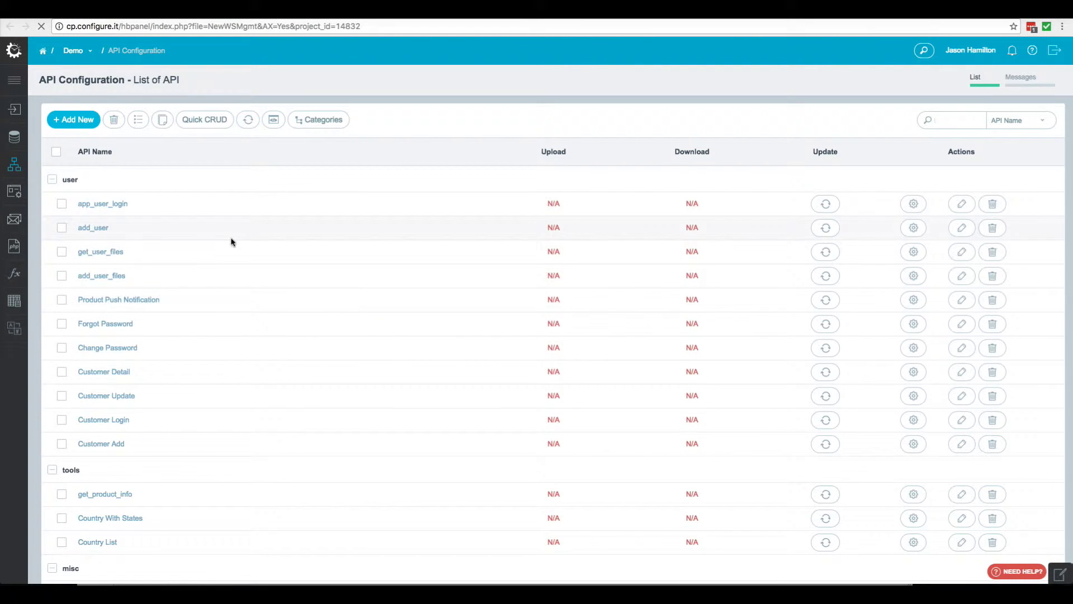
left_click(79, 121)
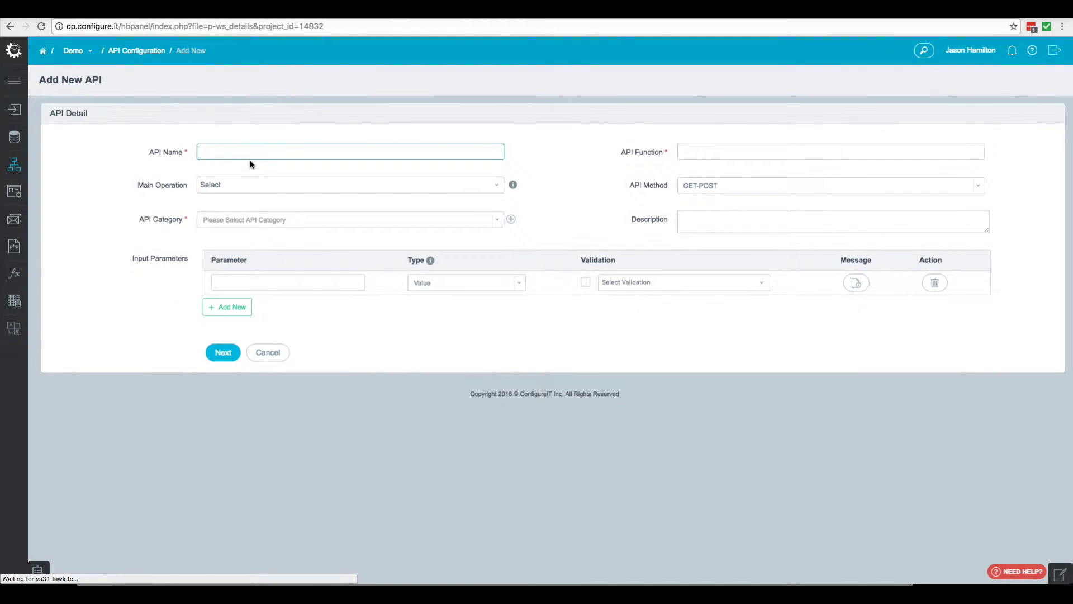
type("Add")
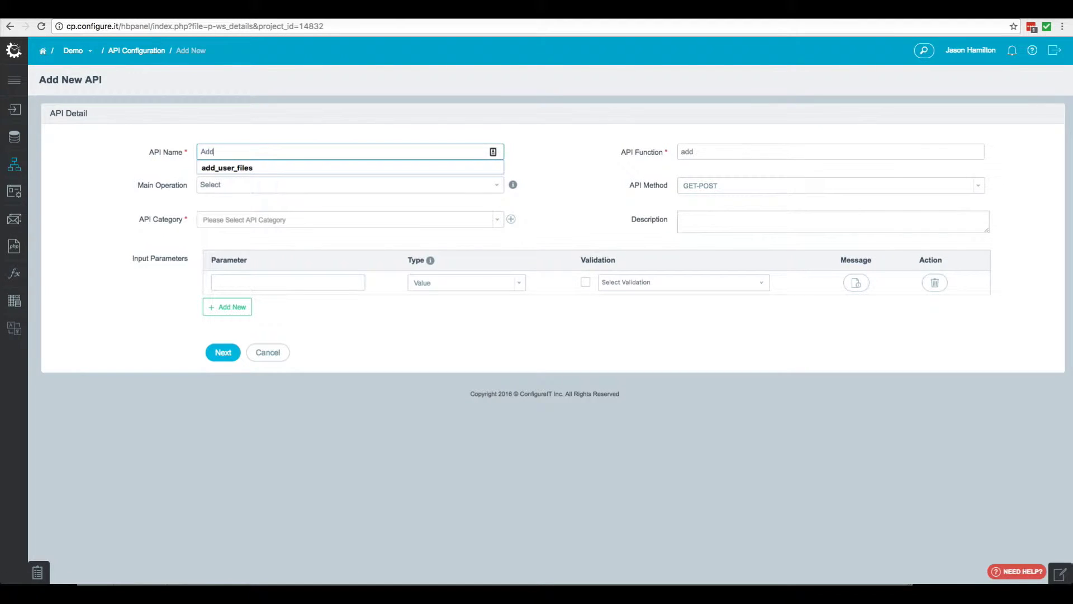
type("_event")
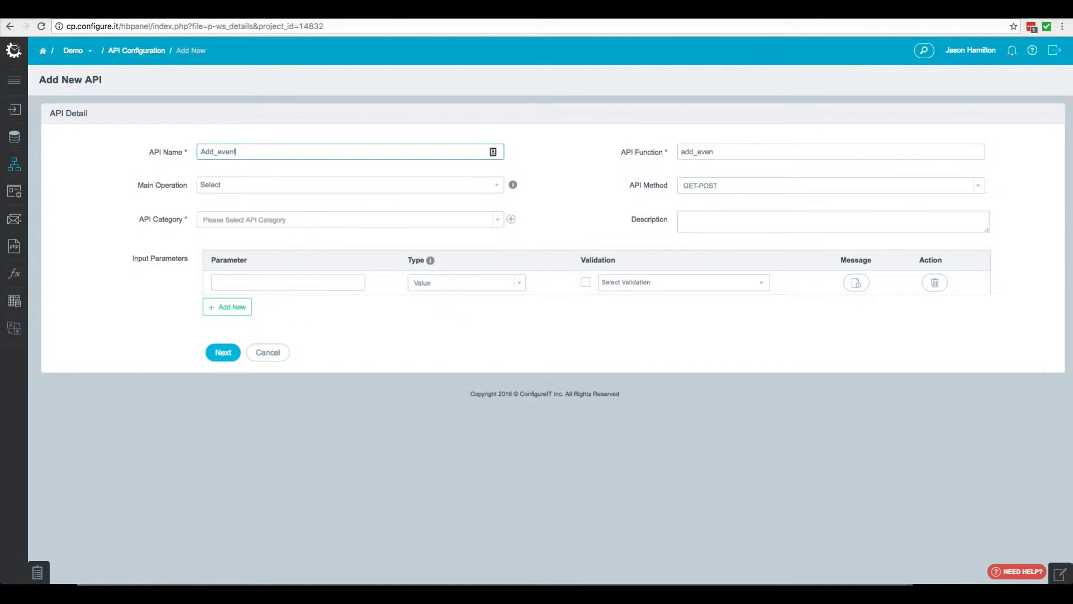
Set the API's main operation to Insert and its category to Misc
left_click(251, 185)
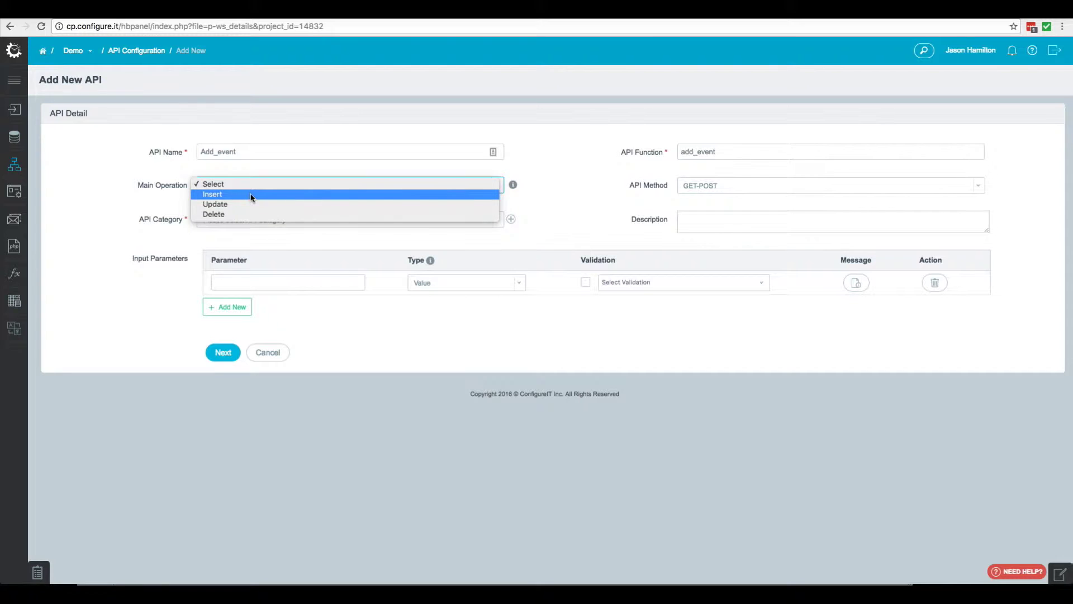
left_click(252, 196)
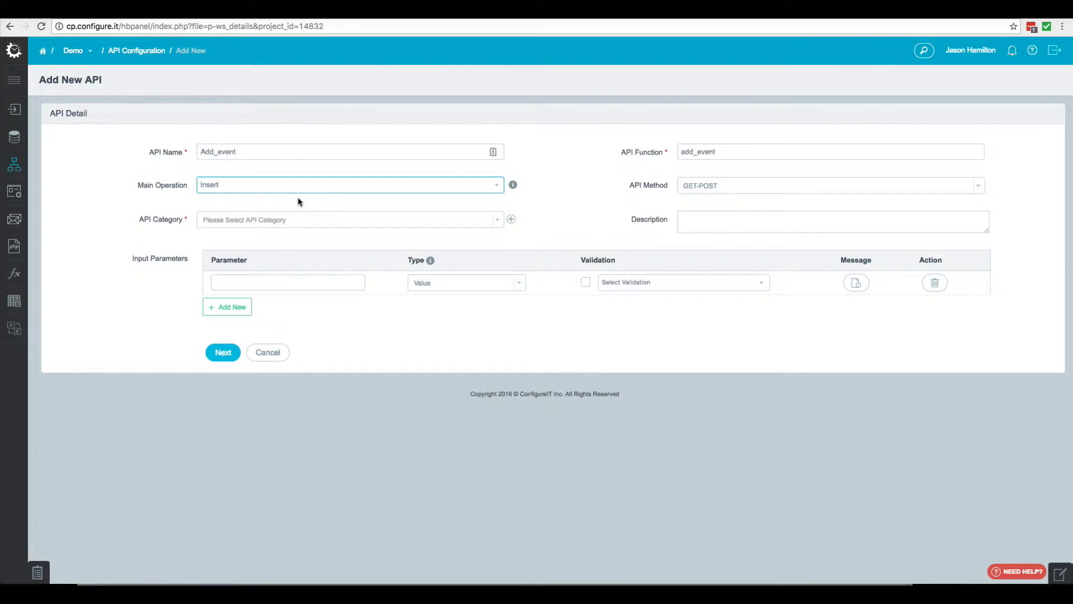
left_click(248, 224)
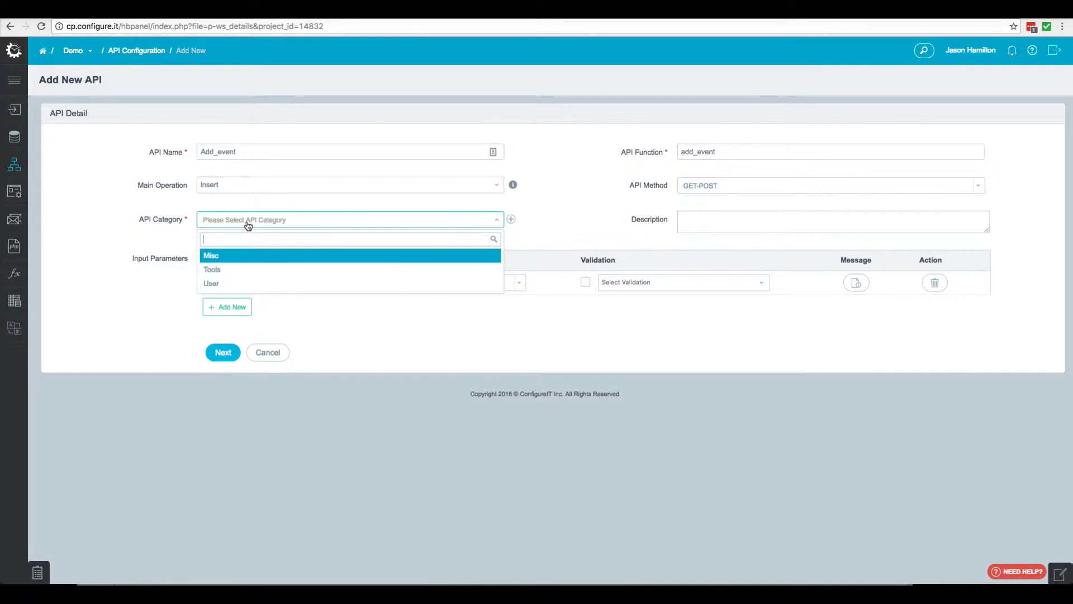
left_click(241, 256)
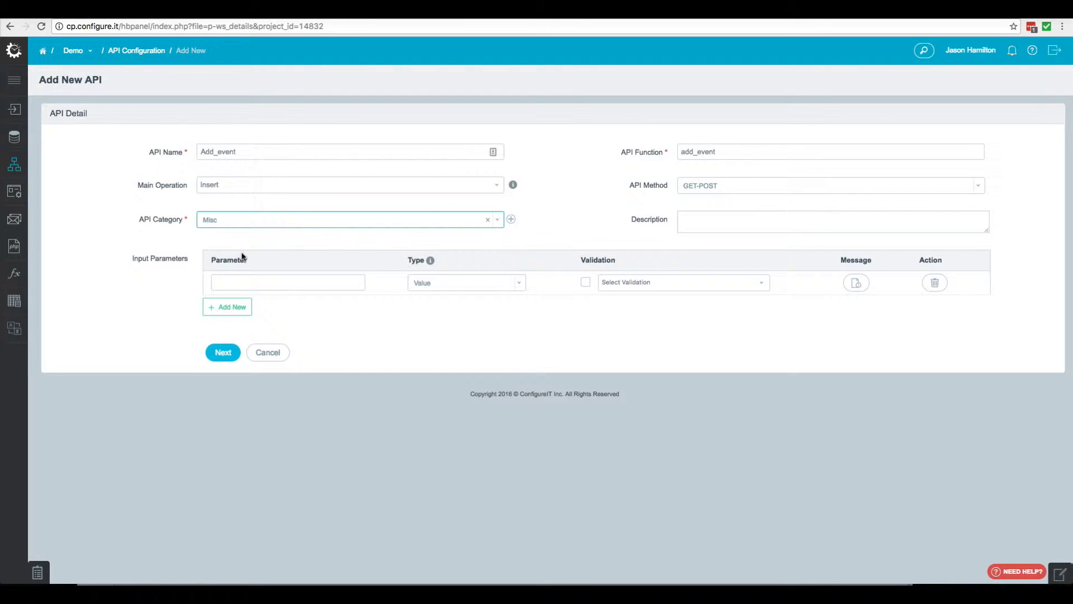
left_click(259, 283)
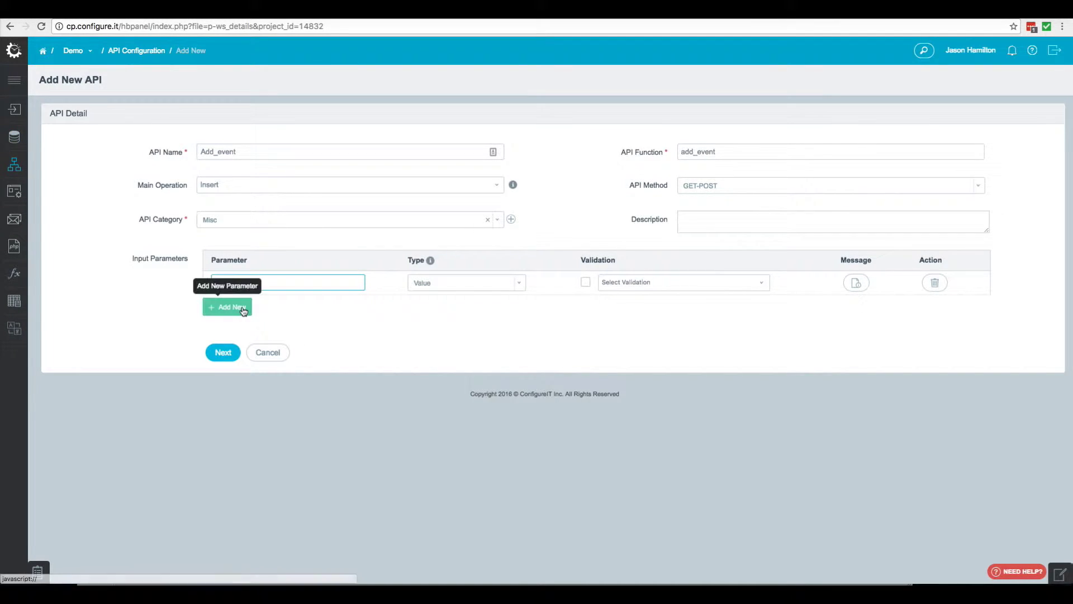
Add input parameters location, date and description after event_name, then save and continue
left_click(228, 307)
left_click(239, 307)
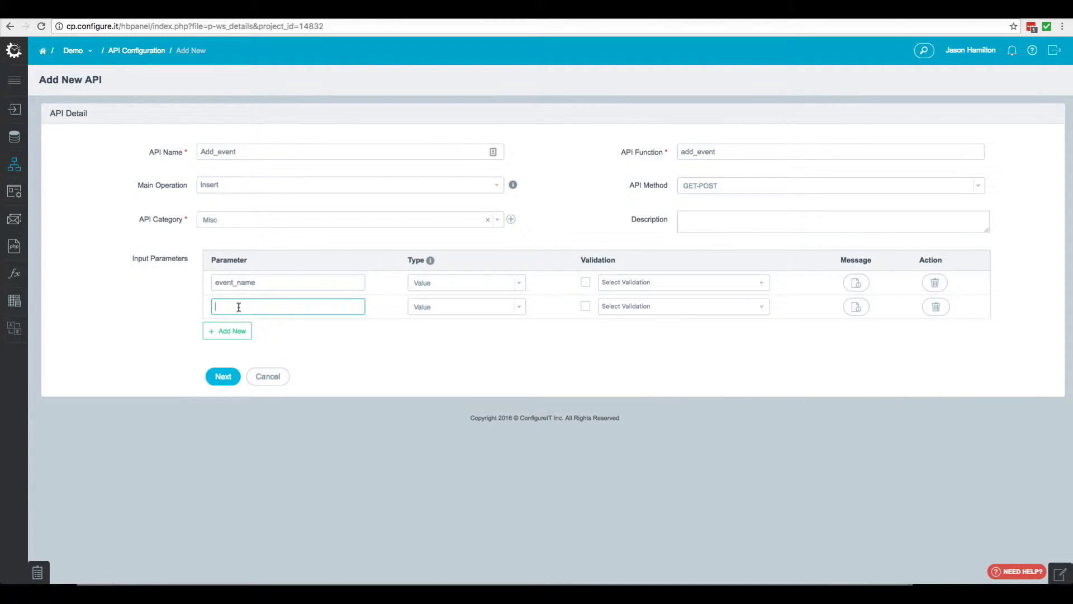
type("location")
left_click(234, 333)
left_click(251, 328)
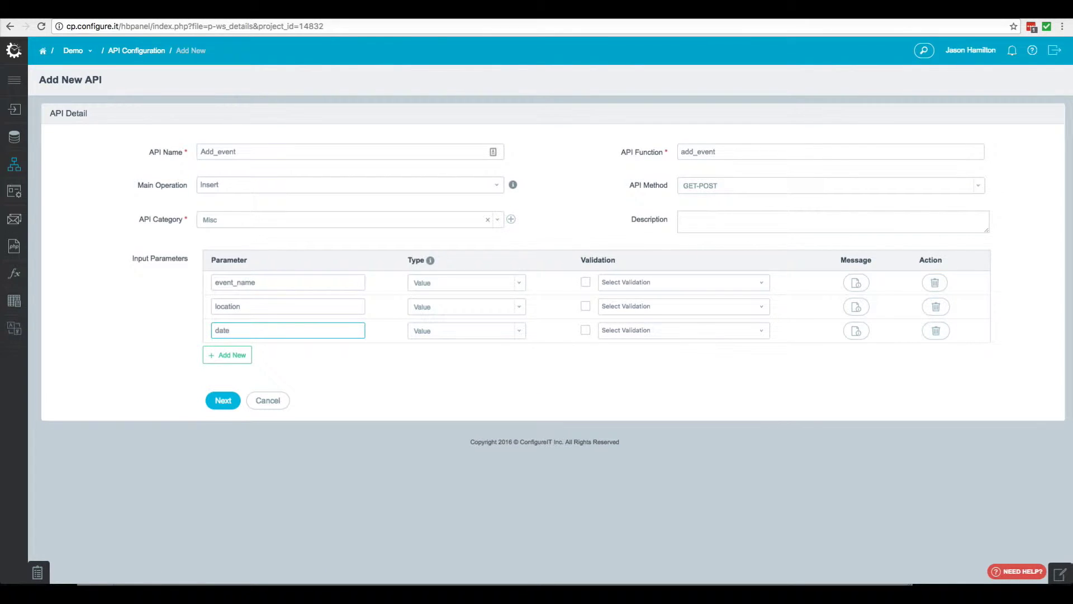
left_click(227, 355)
left_click(240, 355)
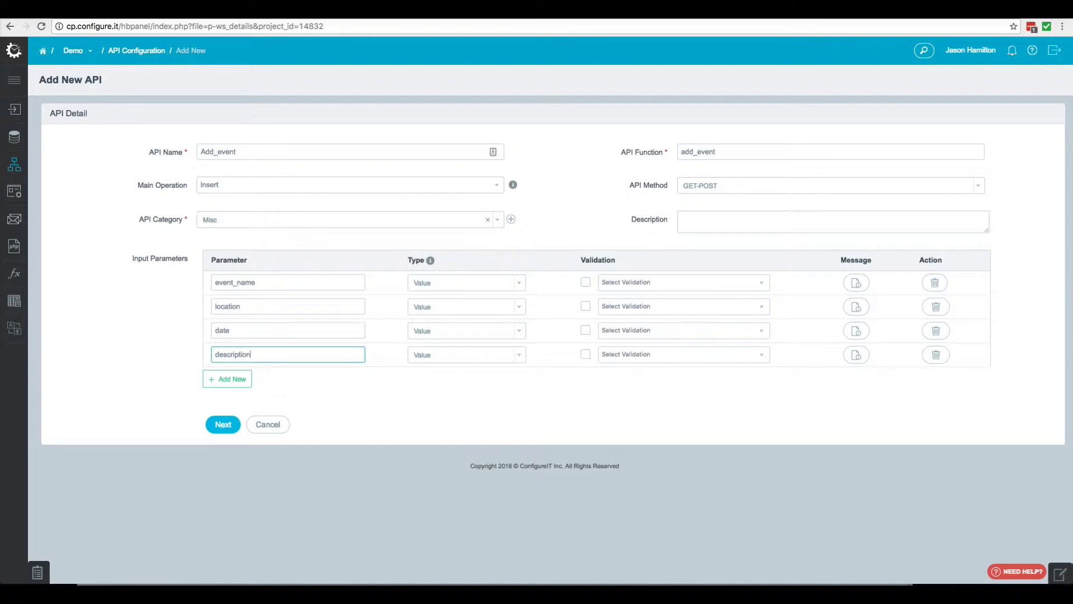
left_click(222, 427)
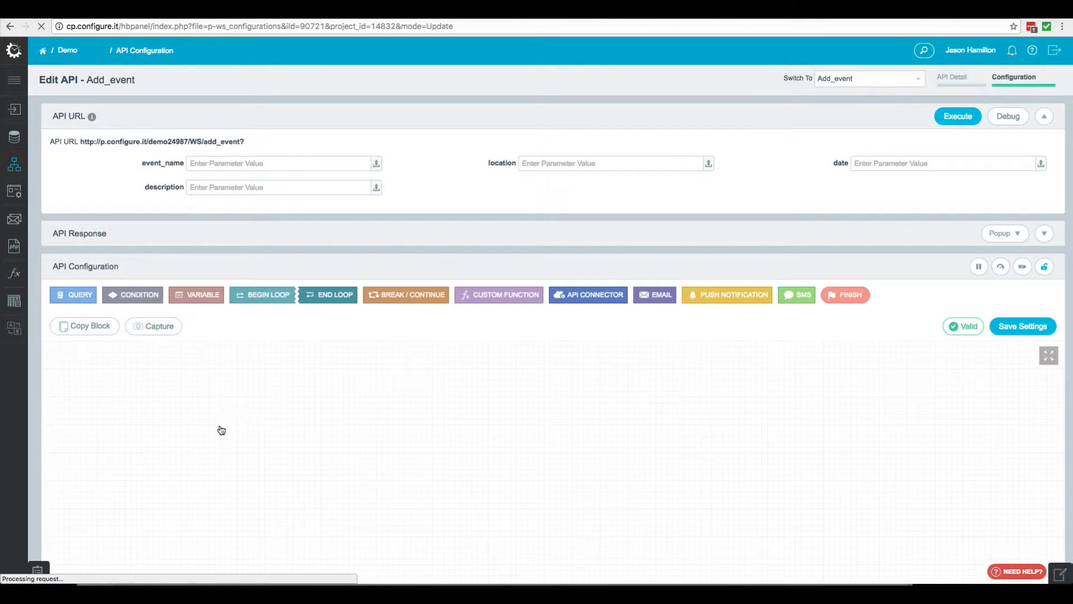
Add an Insert query on the atlanta_event table after START
left_click(74, 295)
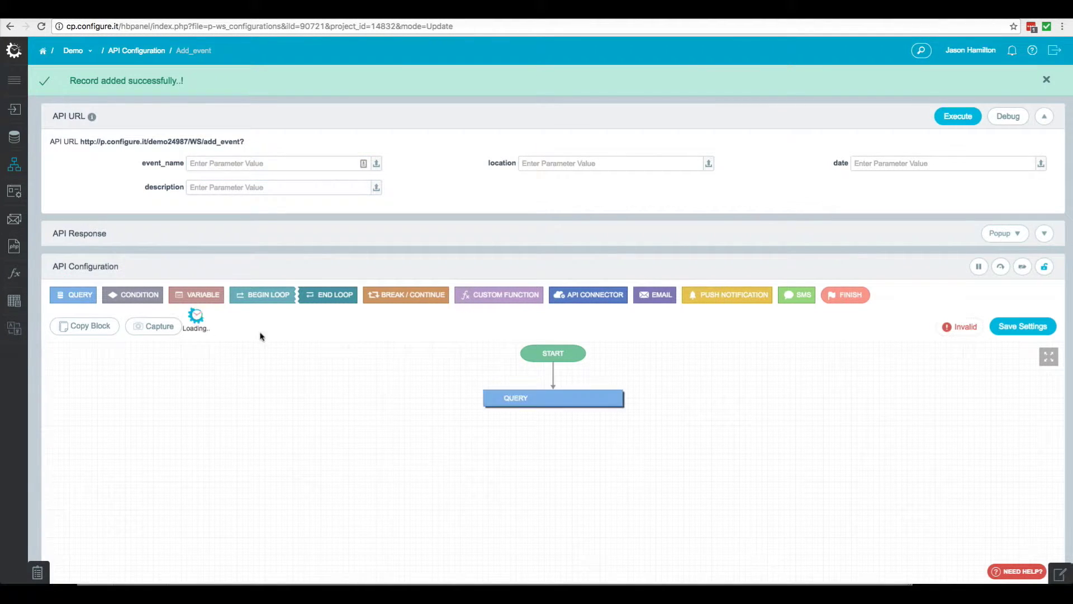
left_click(300, 223)
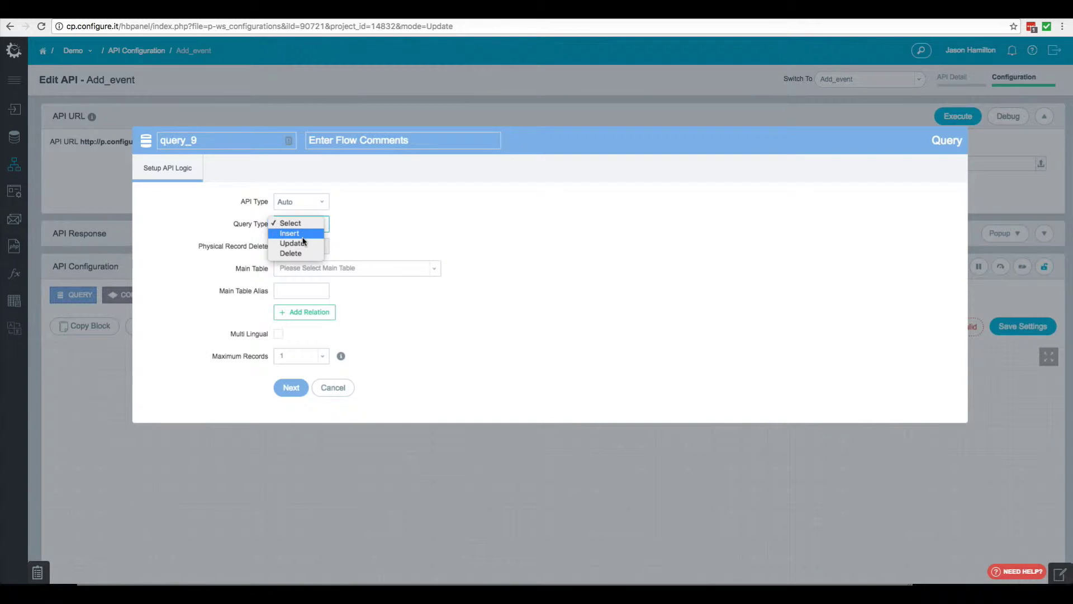
left_click(303, 237)
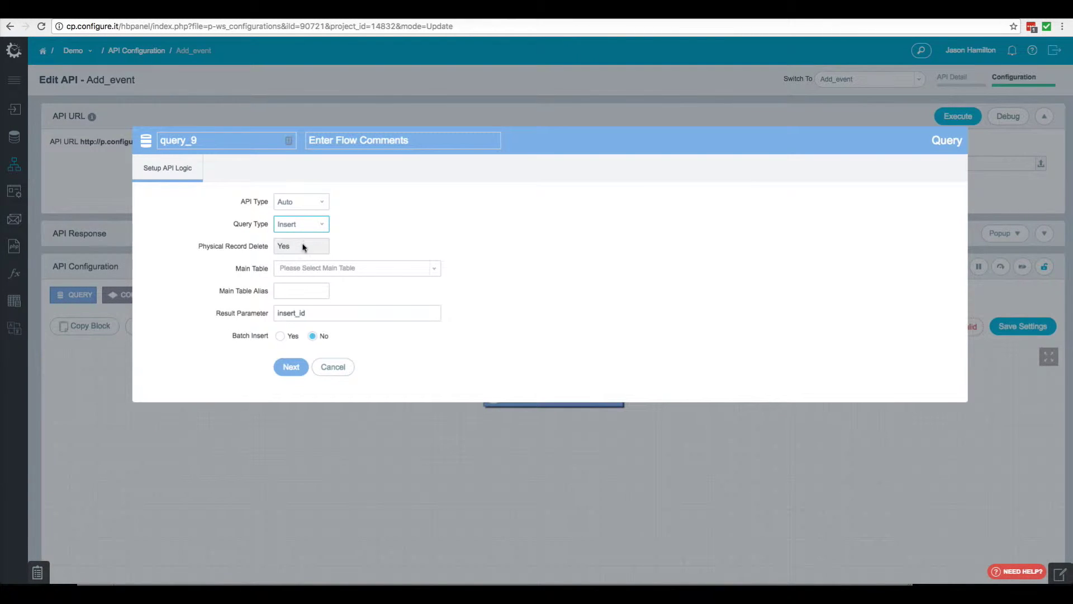
left_click(308, 270)
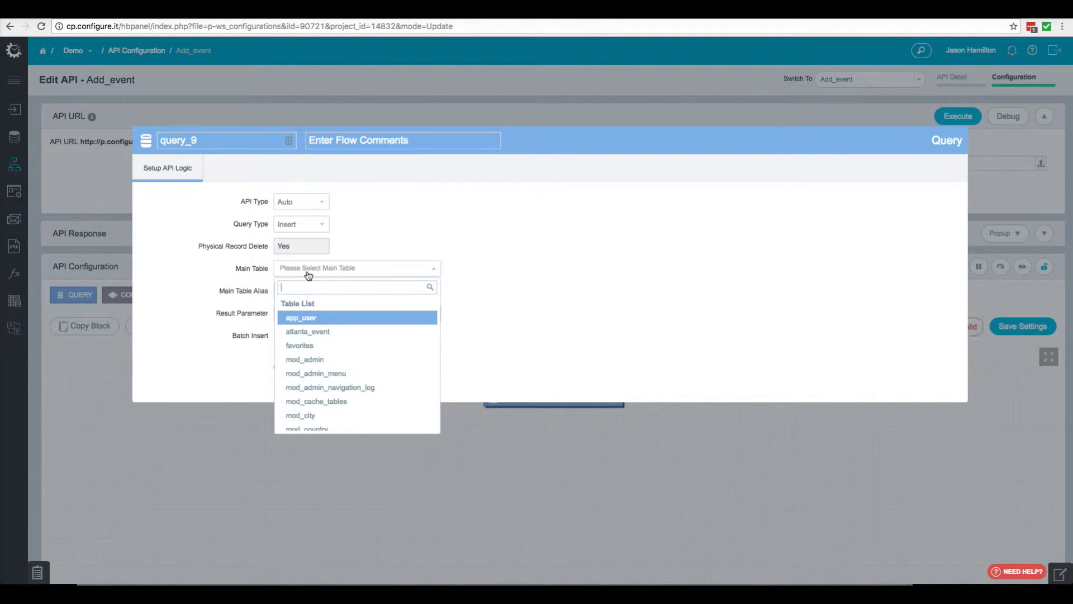
left_click(325, 332)
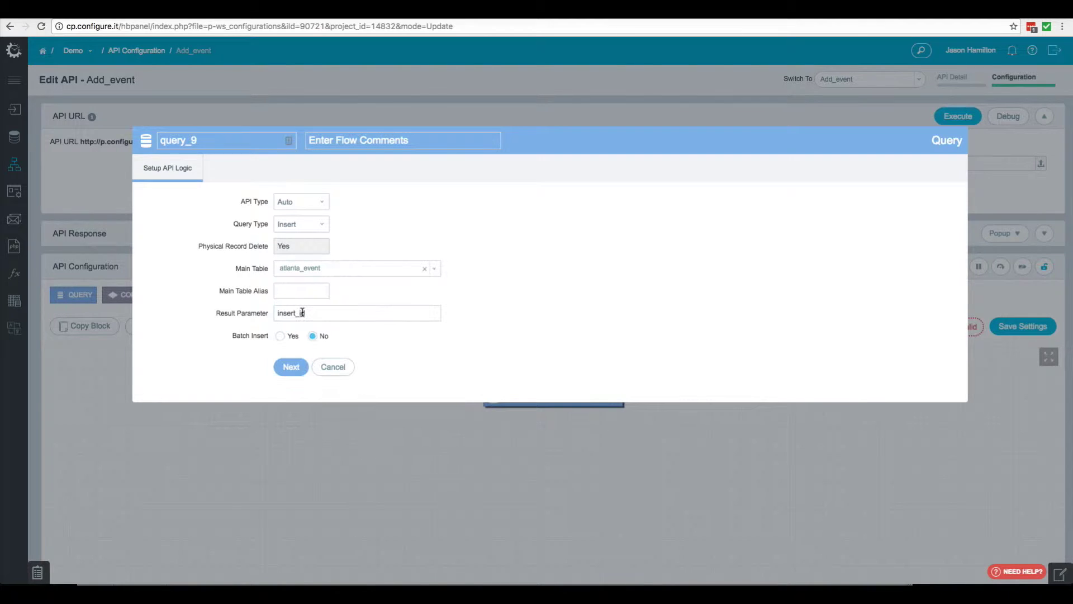
left_click(293, 369)
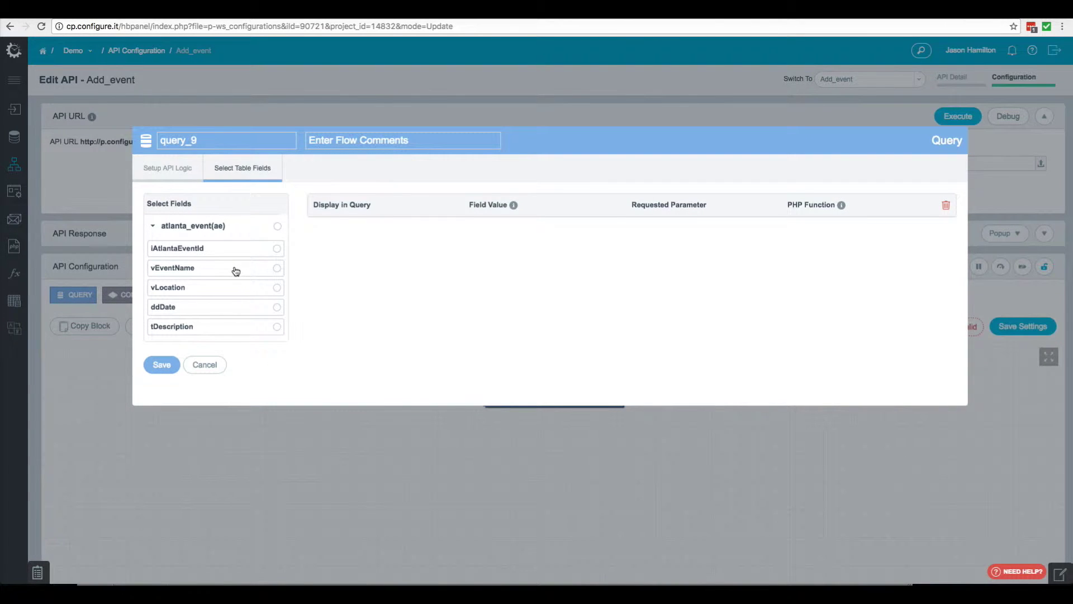
Insert vEventName, vLocation, ddDate and tDescription from event_name, location, date and description
left_click(236, 271)
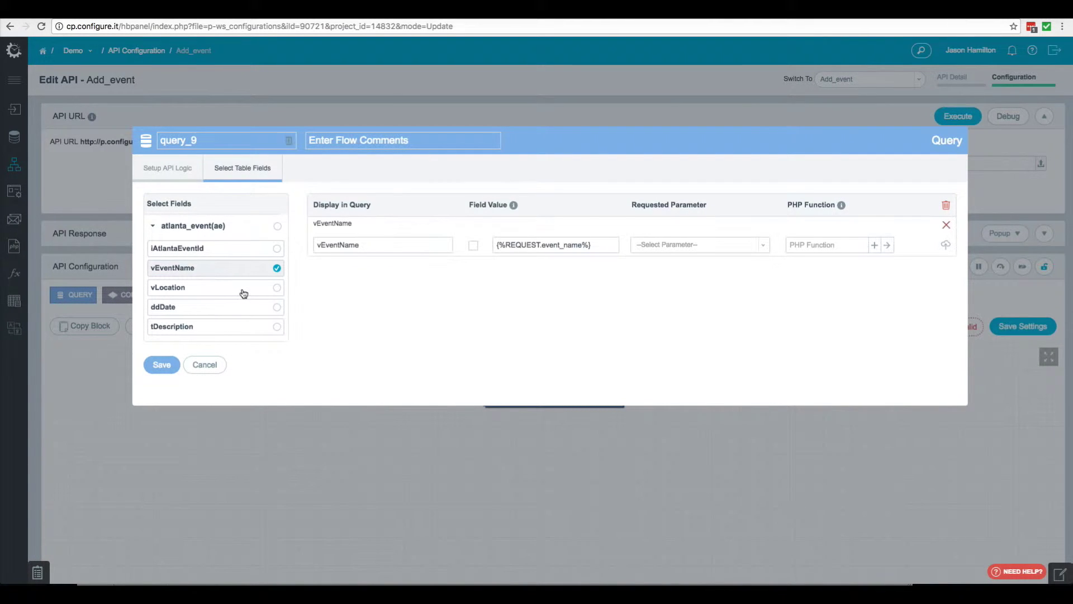
left_click(243, 292)
left_click(245, 313)
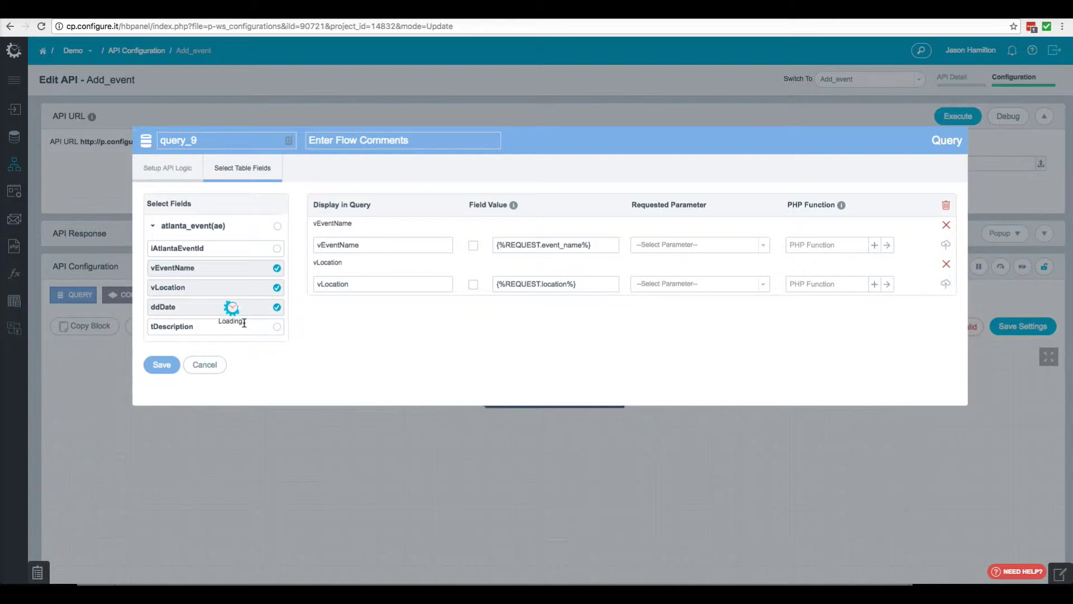
left_click(247, 333)
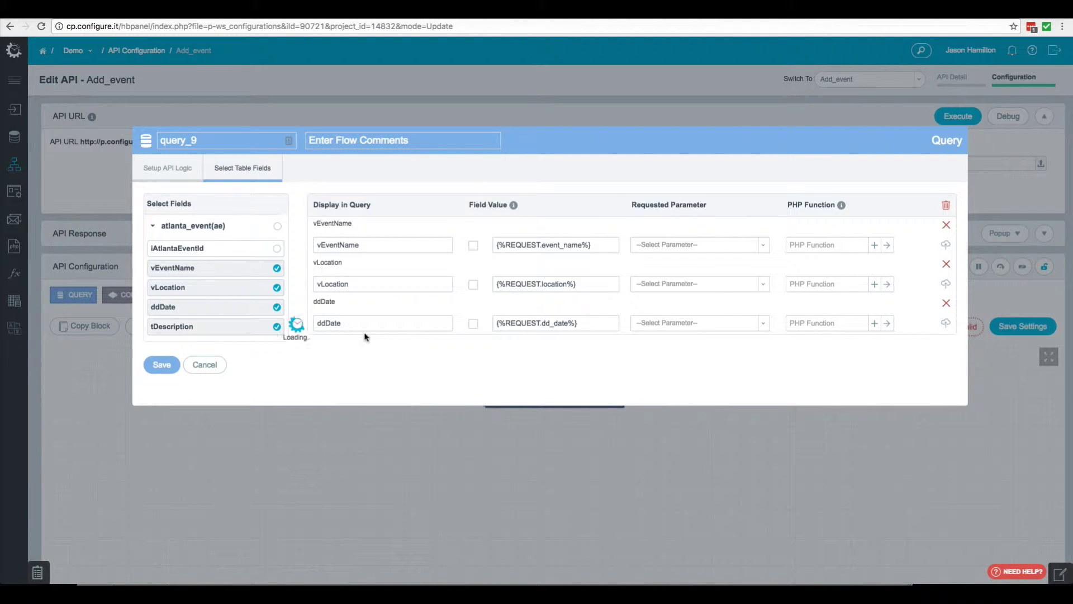
left_click(723, 247)
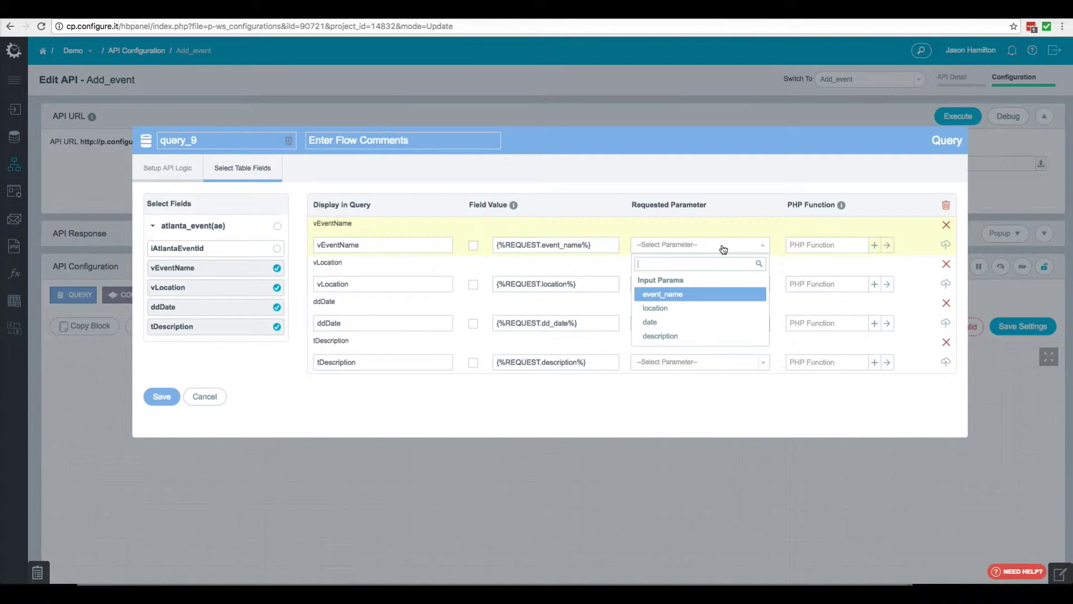
left_click(669, 298)
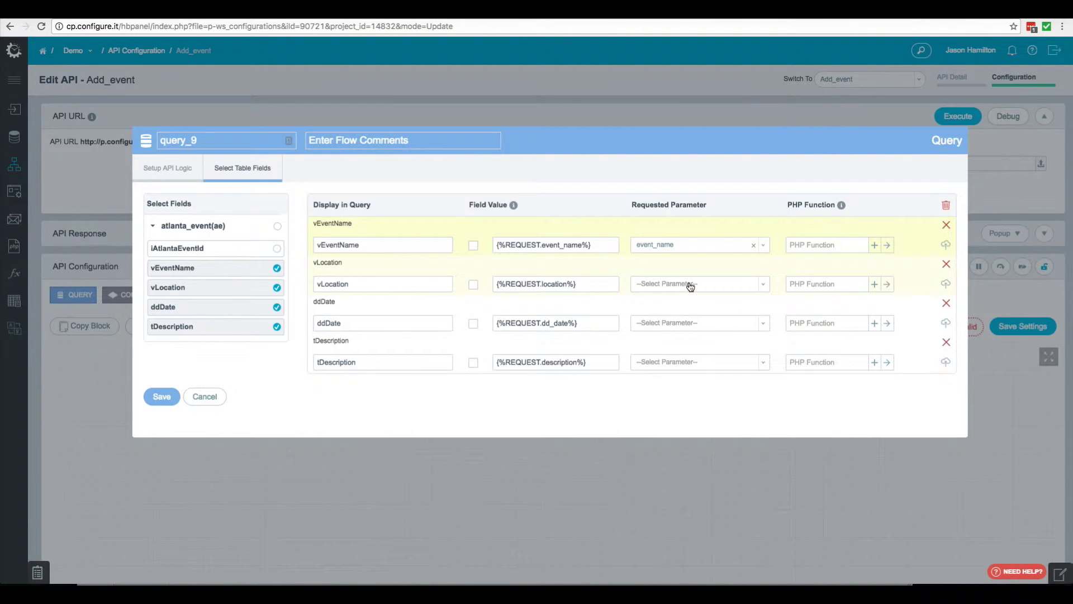
left_click(689, 285)
left_click(670, 351)
left_click(691, 323)
left_click(668, 407)
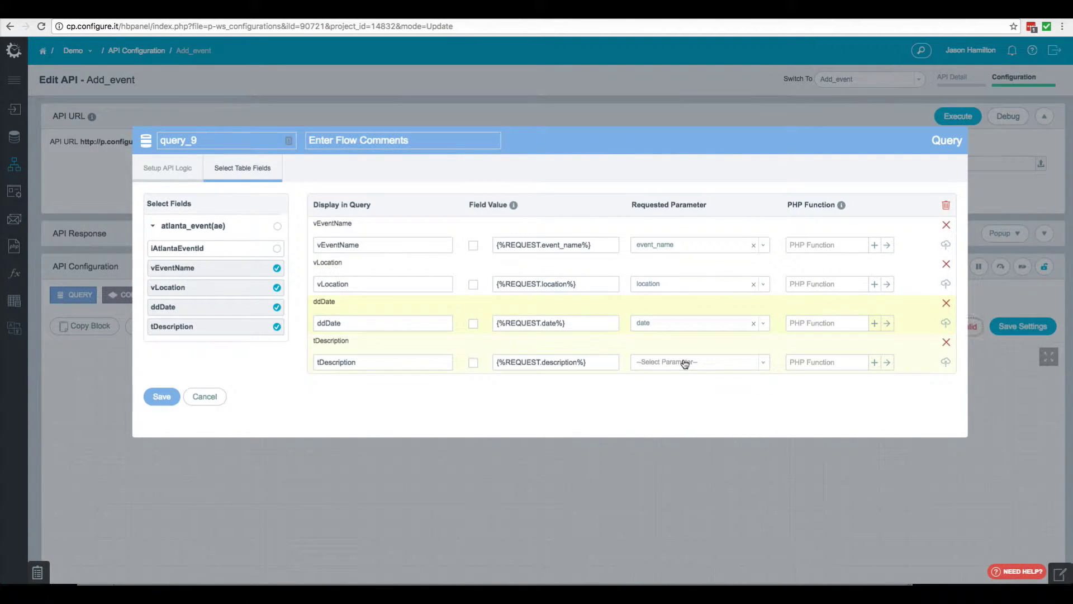
left_click(683, 362)
left_click(673, 454)
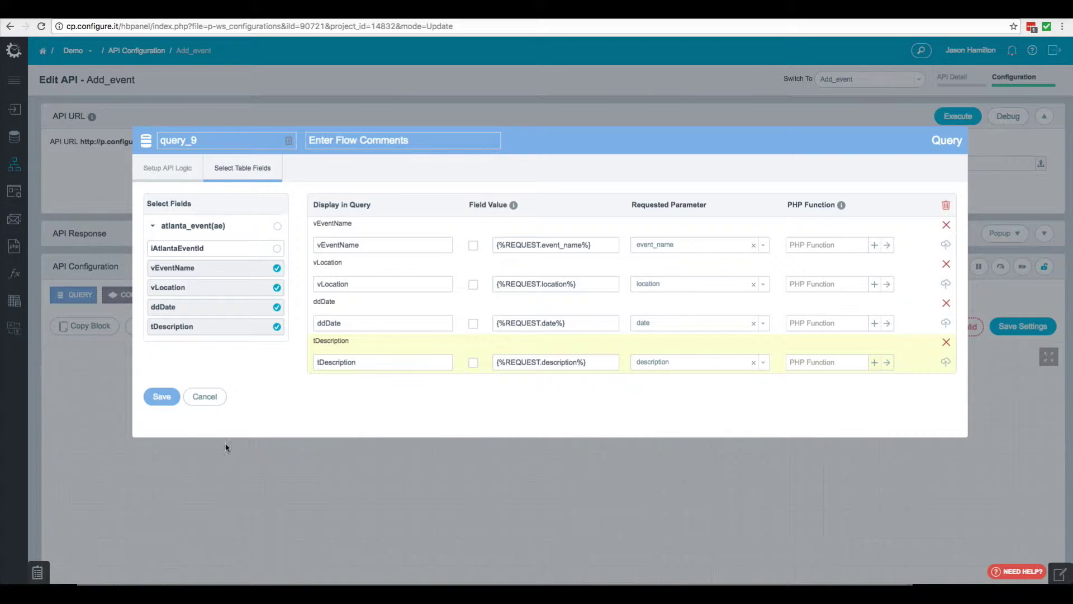
Save query_9's mappings and give atlanta_event_finish_success the English message 'success'
left_click(161, 396)
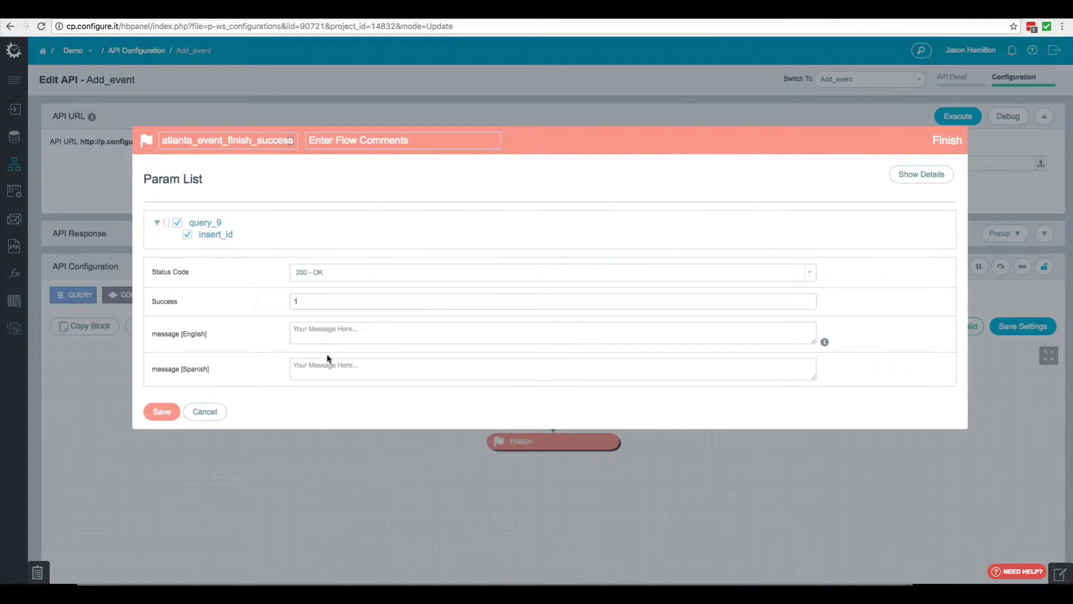
left_click(318, 331)
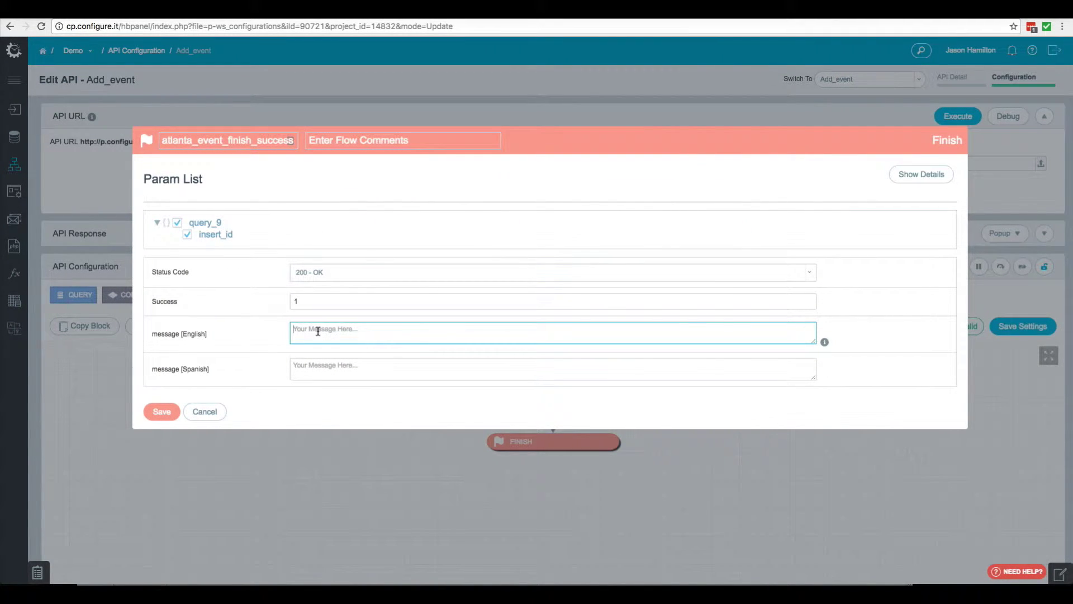
type("success")
left_click(167, 418)
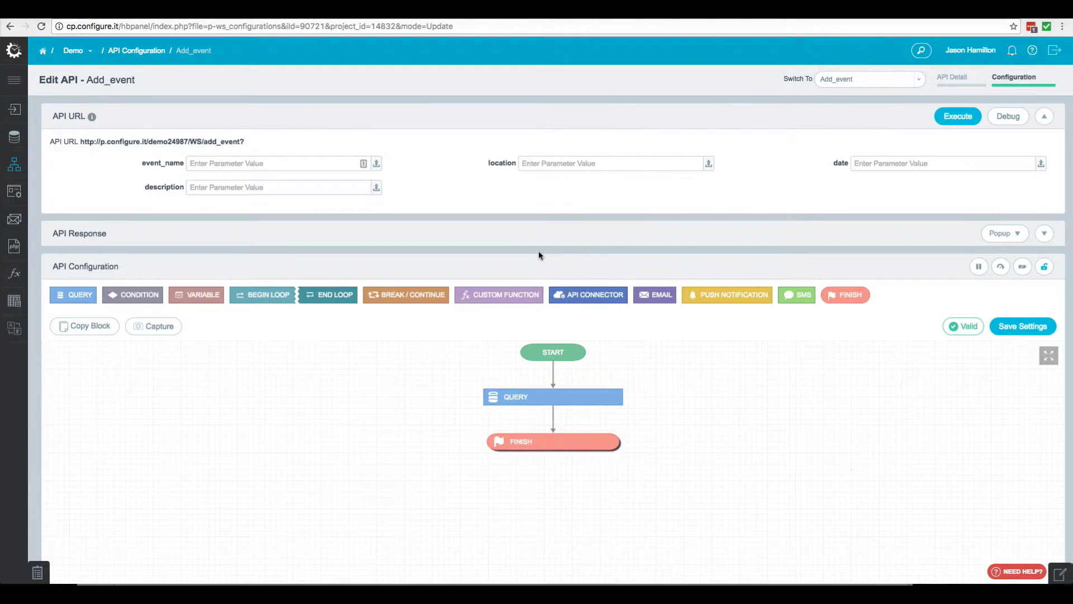
Fill in a sample Atlanta event's name, location, date and description and execute Add_event
left_click(217, 165)
type("ATLANTA IN 50 OBJECTS")
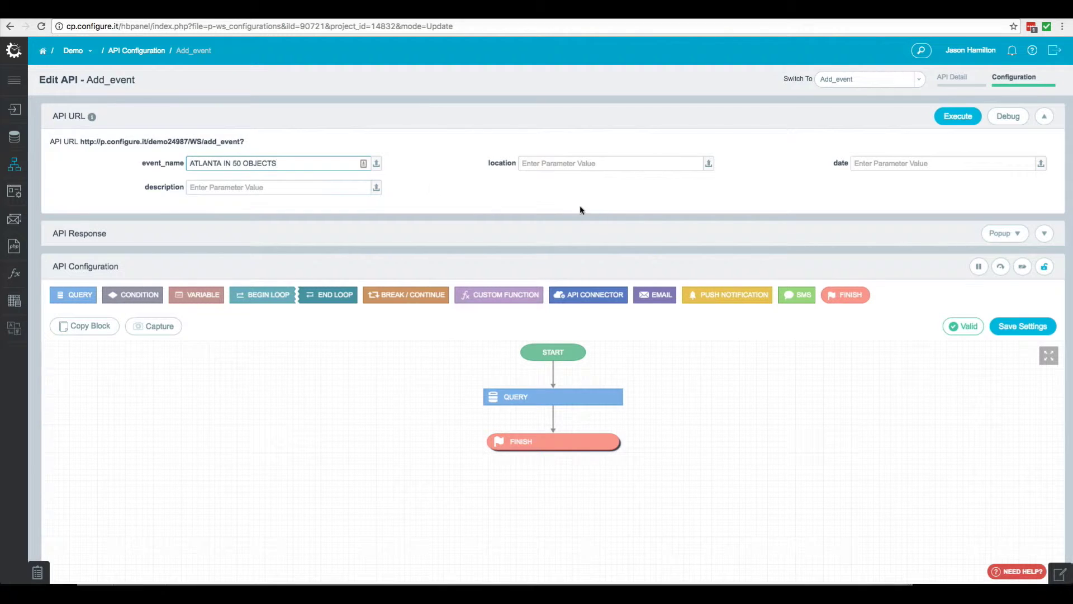
left_click(544, 164)
type("Atlanta History Center")
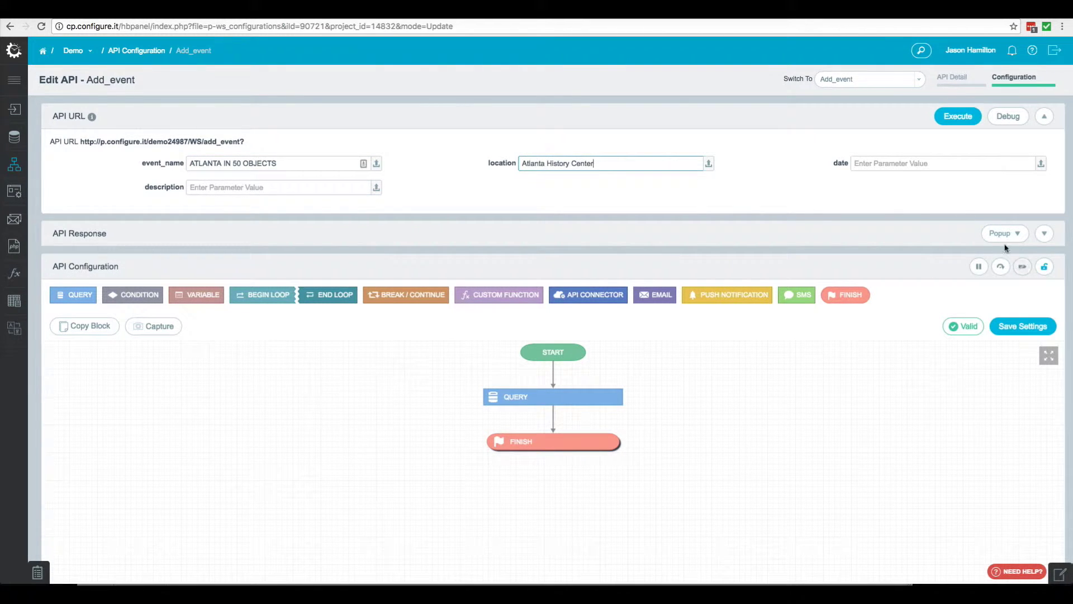
left_click(886, 164)
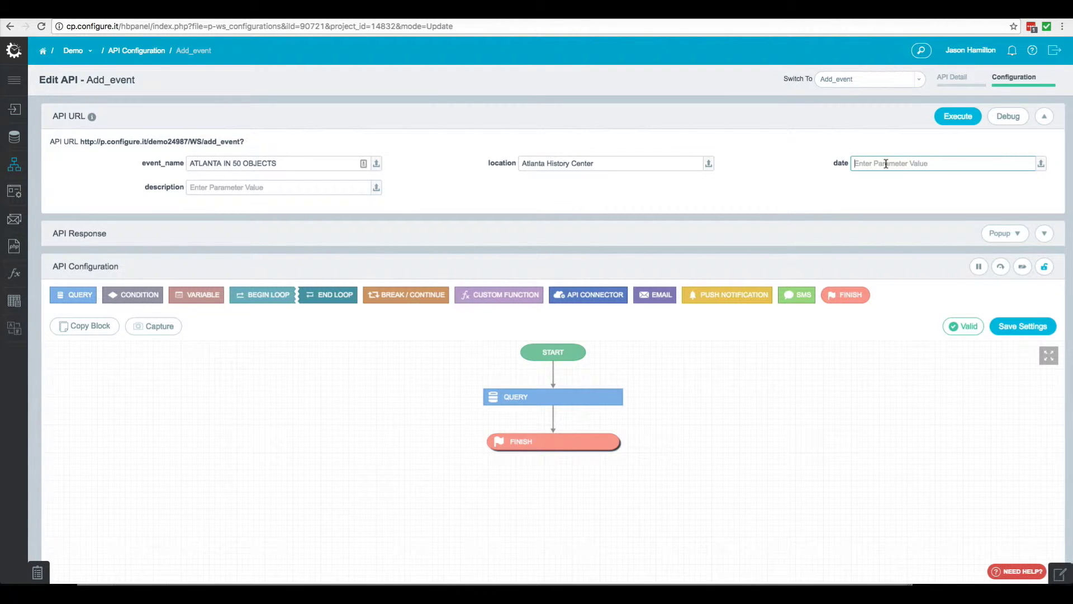
type("2016-12-28")
left_click(221, 187)
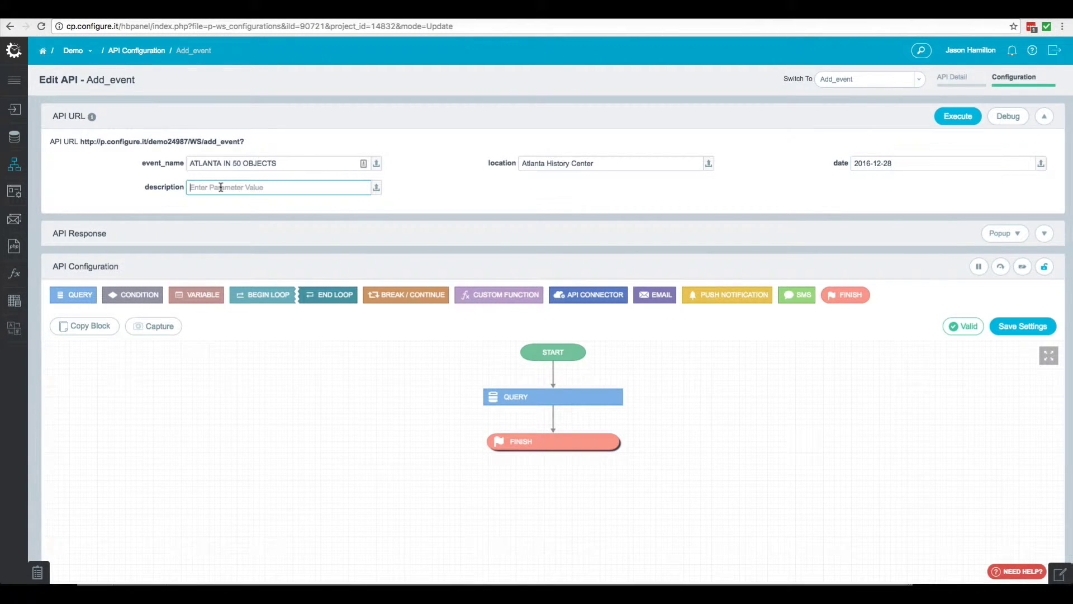
key("ctrl+v")
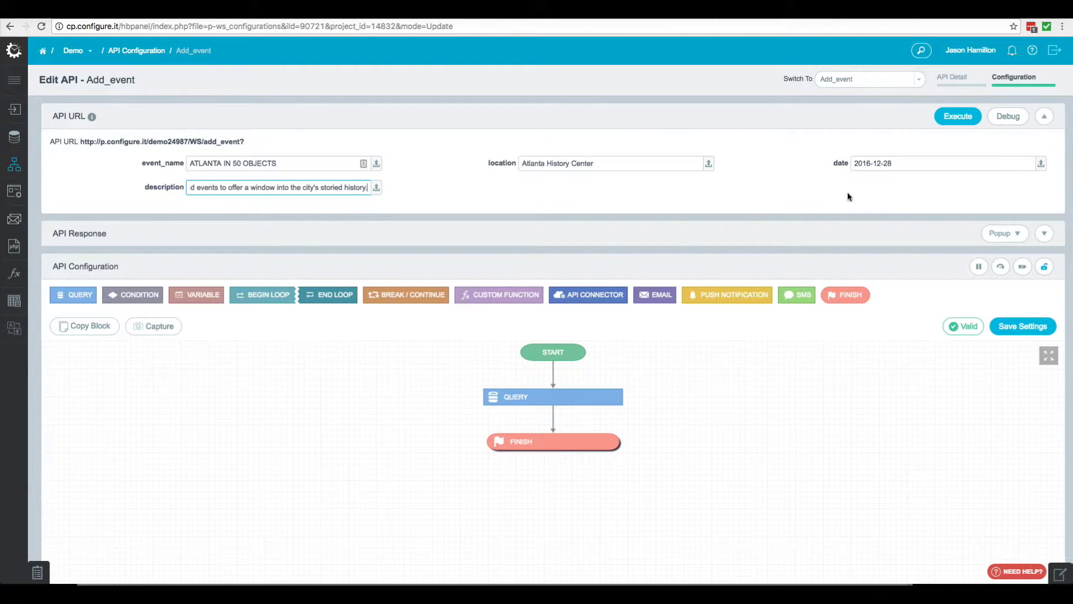
left_click(954, 117)
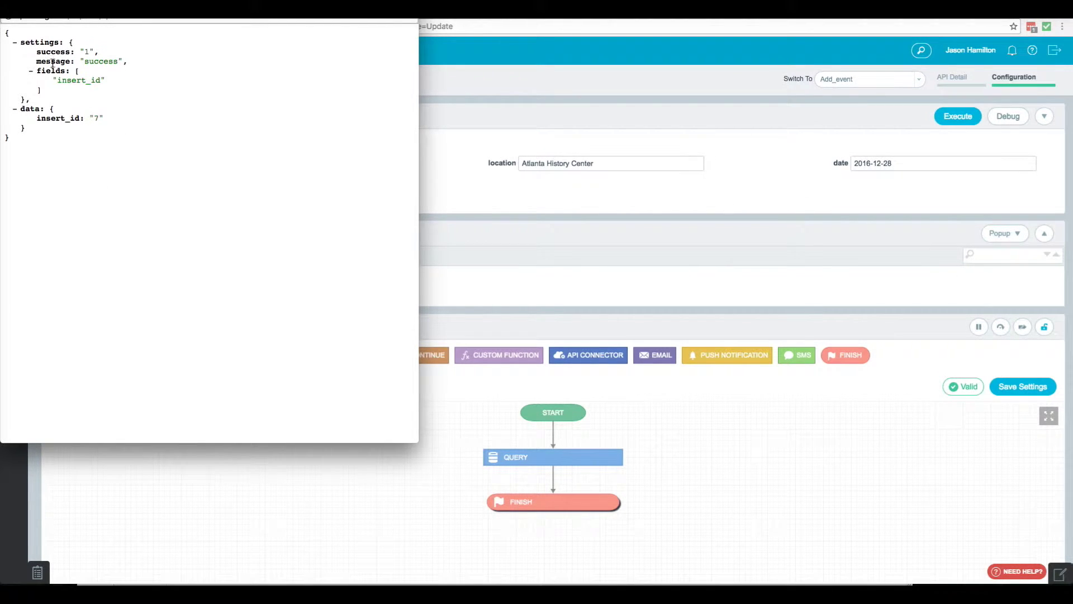
Close the JSON response, check the atlanta_event records, and return to the API list
key("super+w")
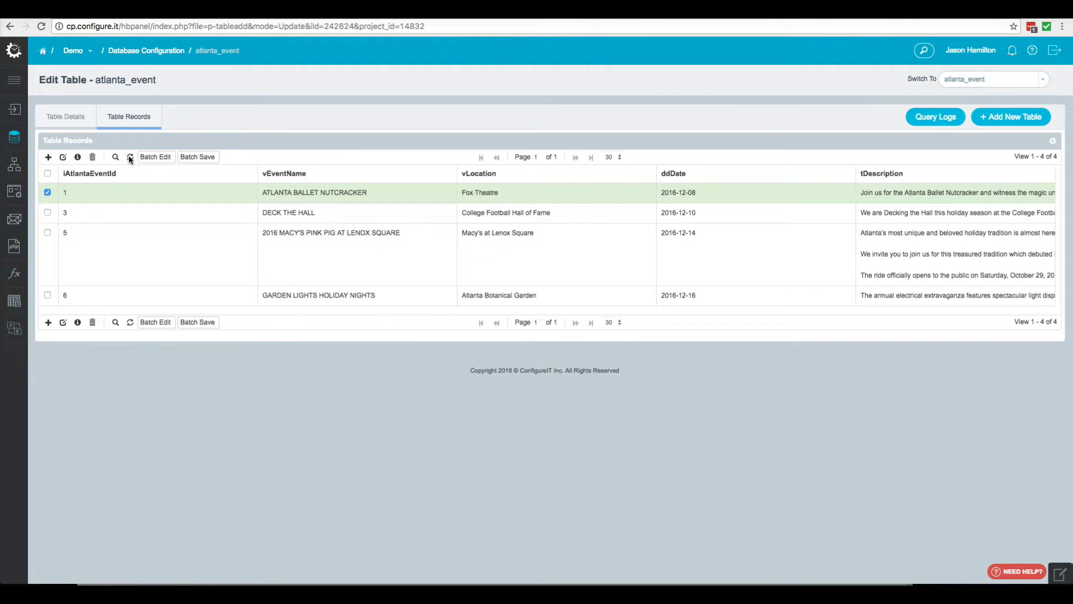
left_click(130, 158)
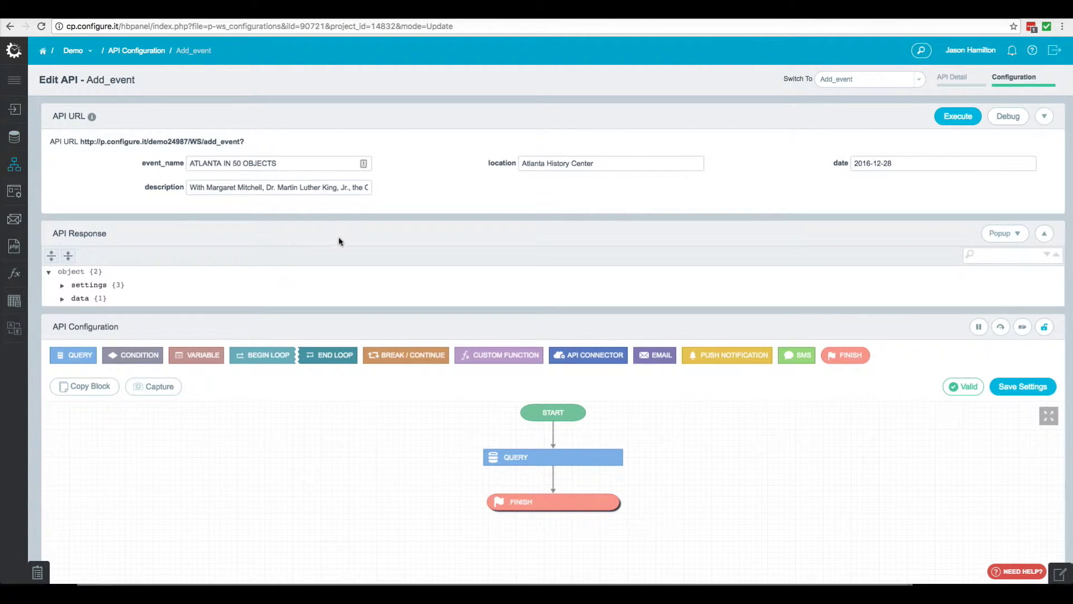
left_click(135, 51)
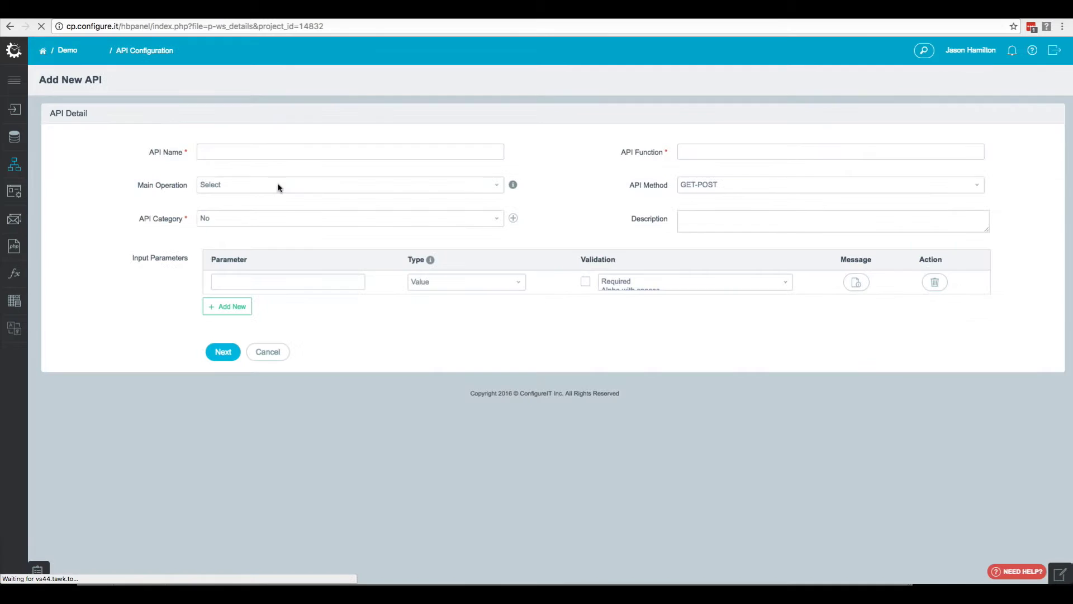
left_click(251, 157)
Name the new API update_event and file it under the Misc category
type("update_event")
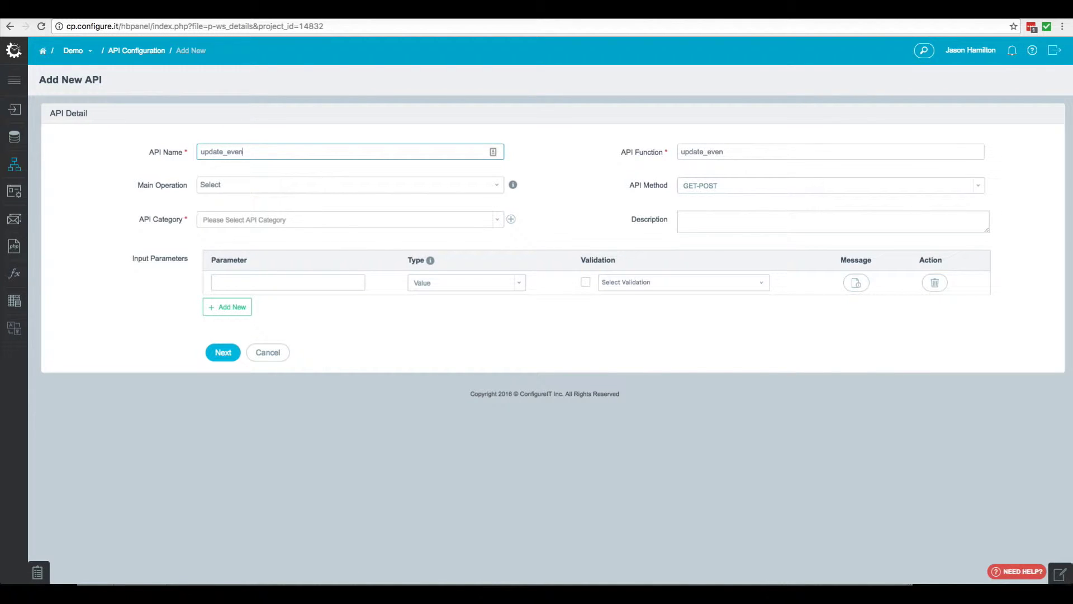
left_click(249, 220)
left_click(241, 258)
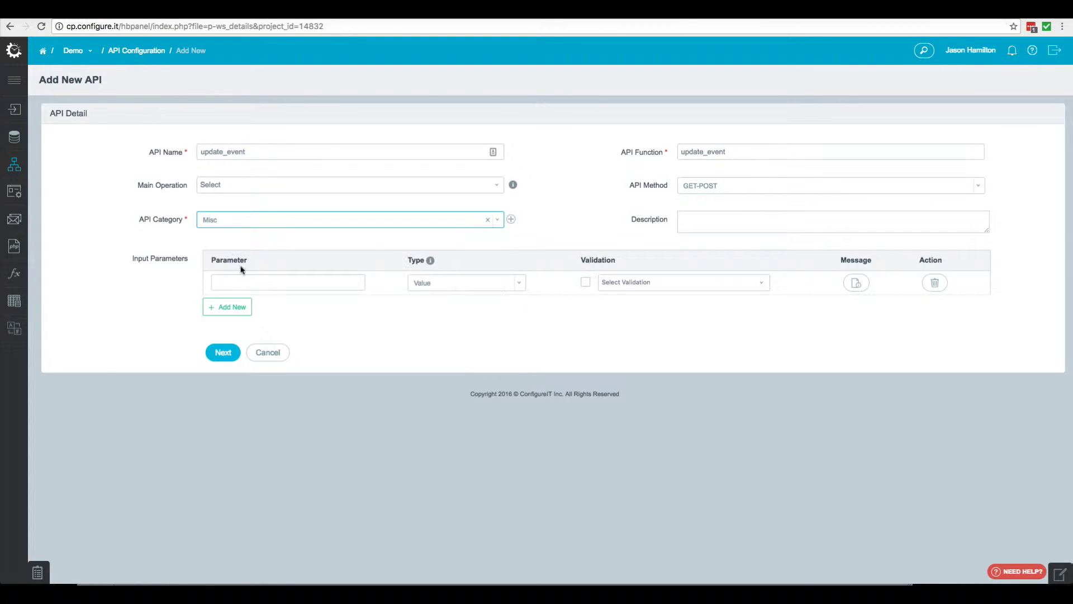
left_click(253, 284)
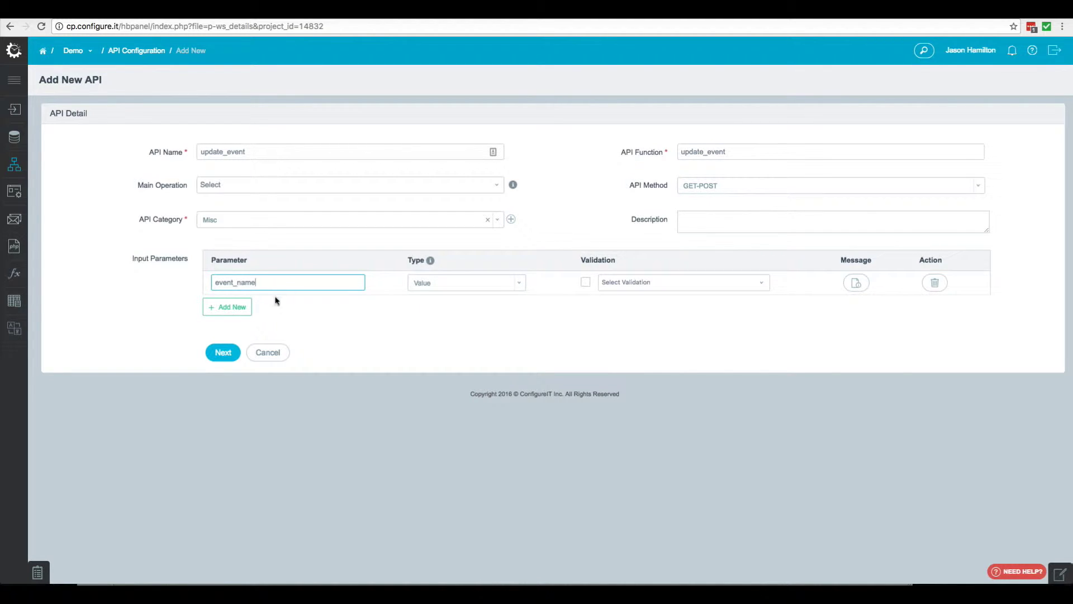
Add input parameters location, date, description and event_id after event_name
left_click(238, 307)
left_click(251, 306)
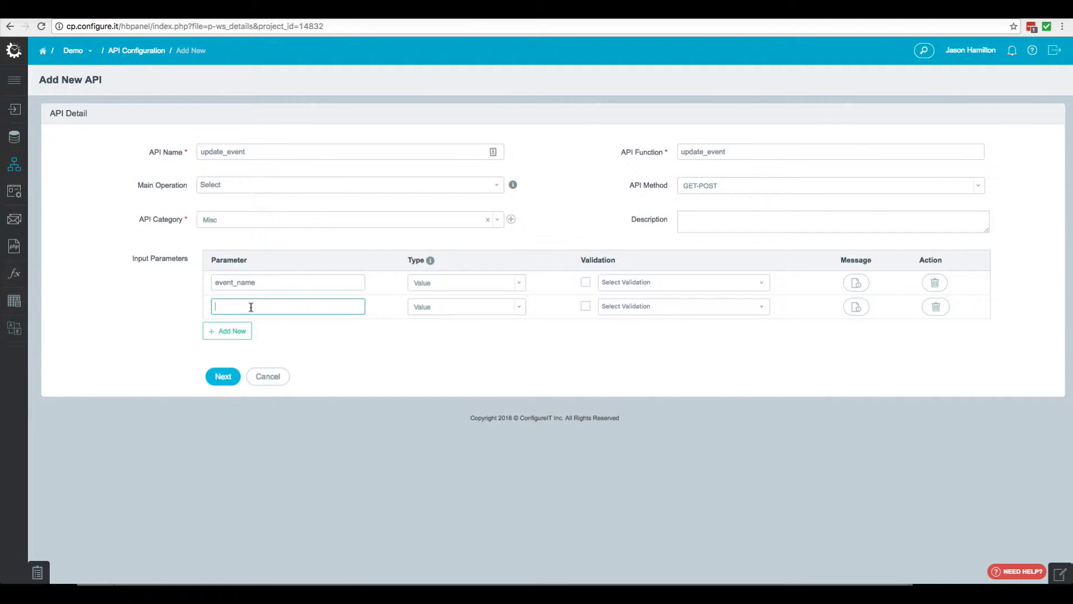
type("location")
left_click(227, 330)
left_click(253, 335)
left_click(224, 354)
left_click(242, 354)
type("description")
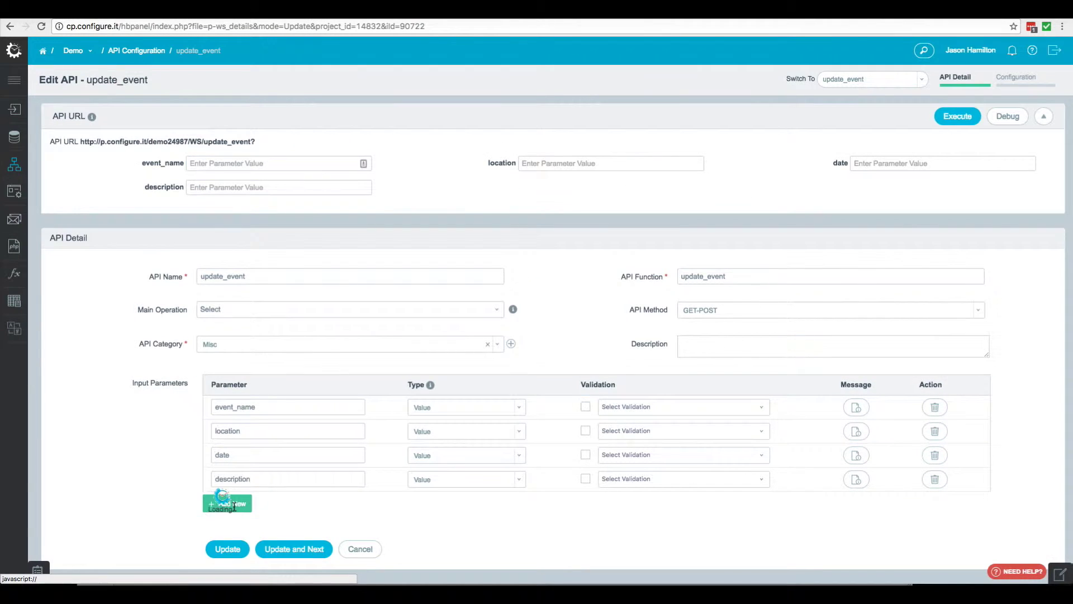
left_click(227, 501)
left_click(261, 501)
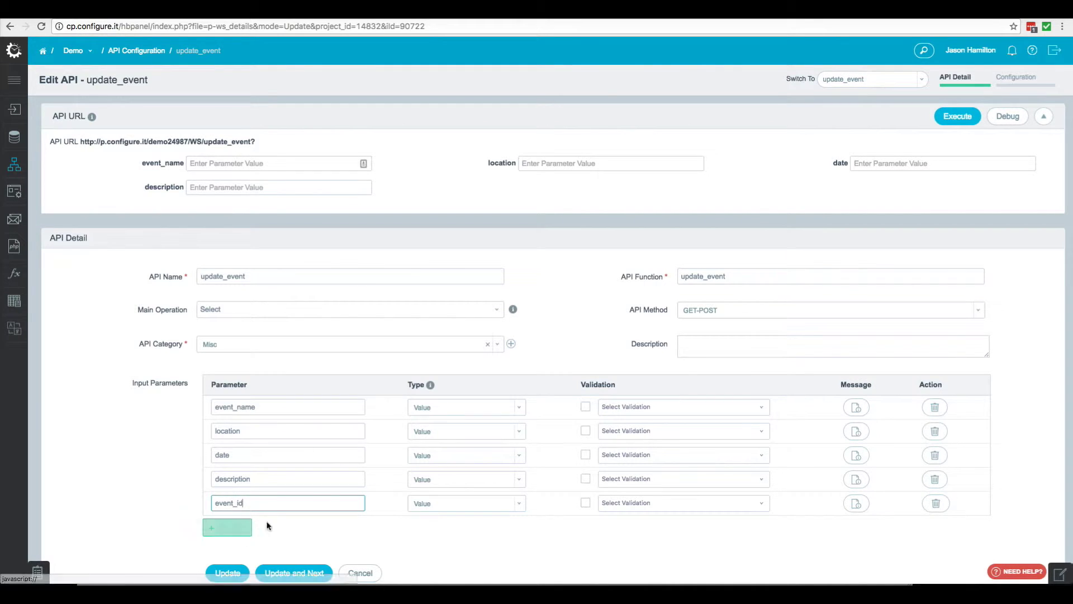
scroll(358, 523, "down", 1)
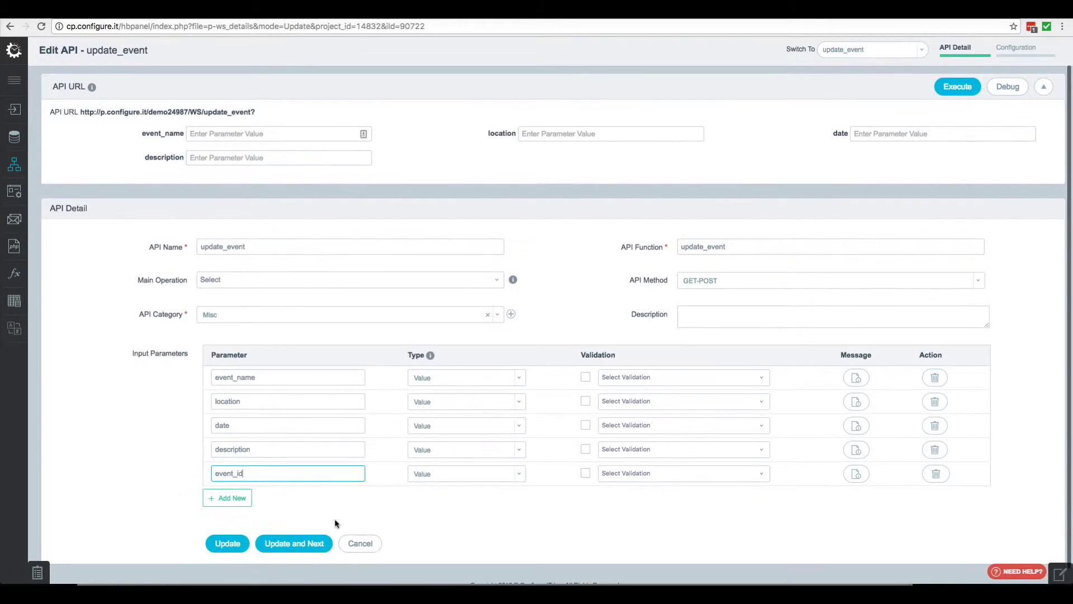
Save update_event and make query_10 an Update on atlanta_event without batch update
left_click(290, 545)
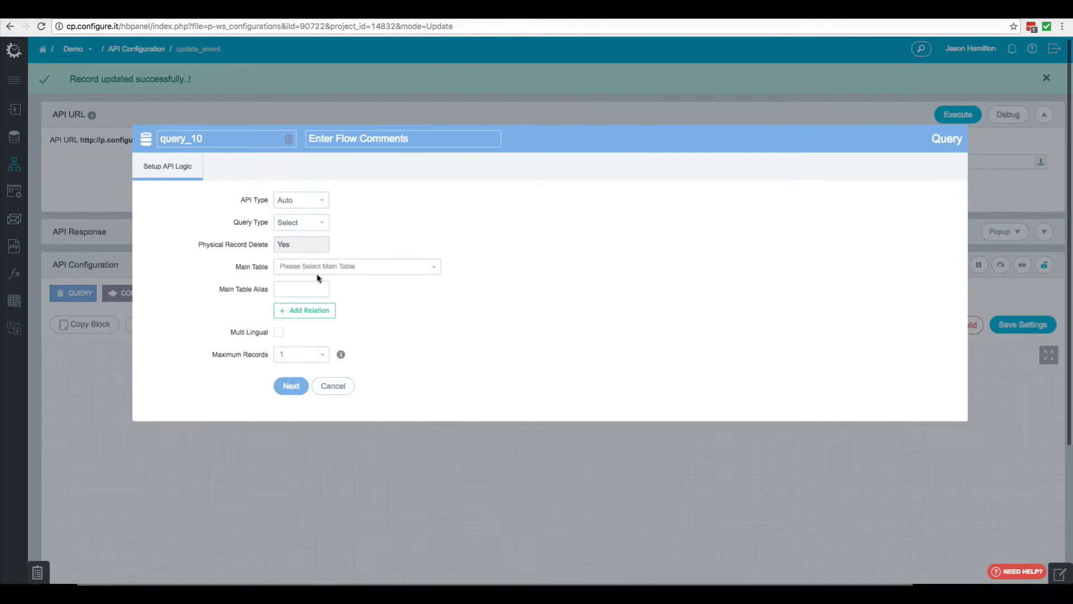
left_click(306, 216)
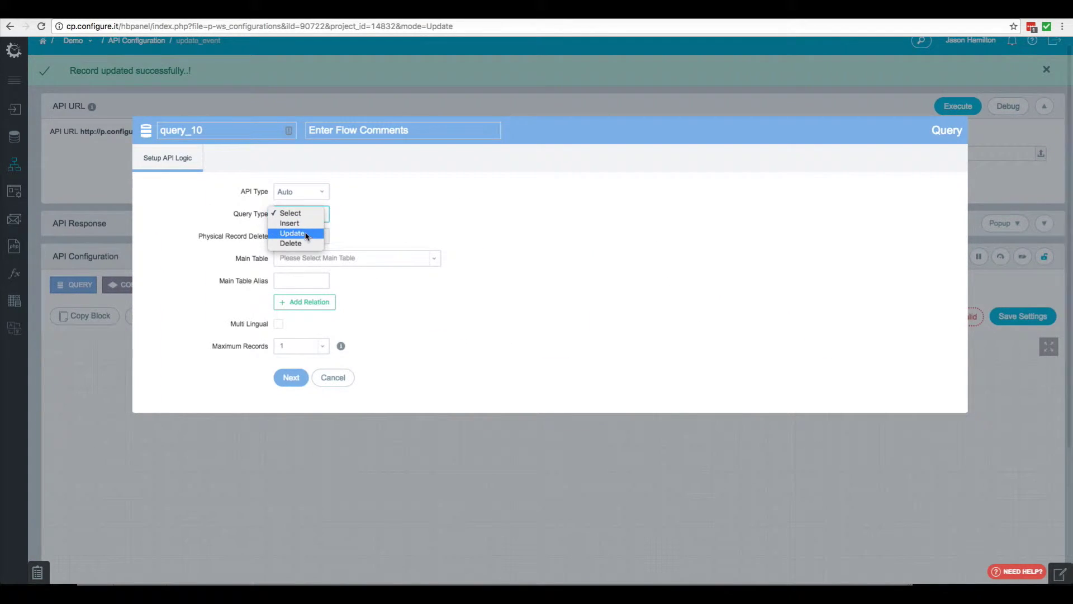
left_click(303, 231)
left_click(311, 260)
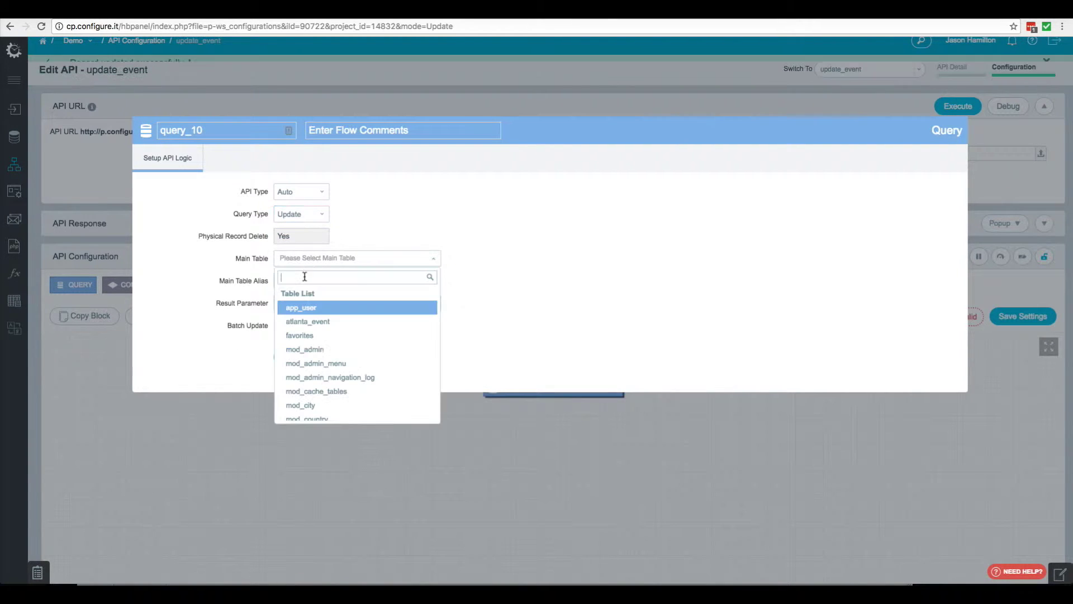
left_click(313, 328)
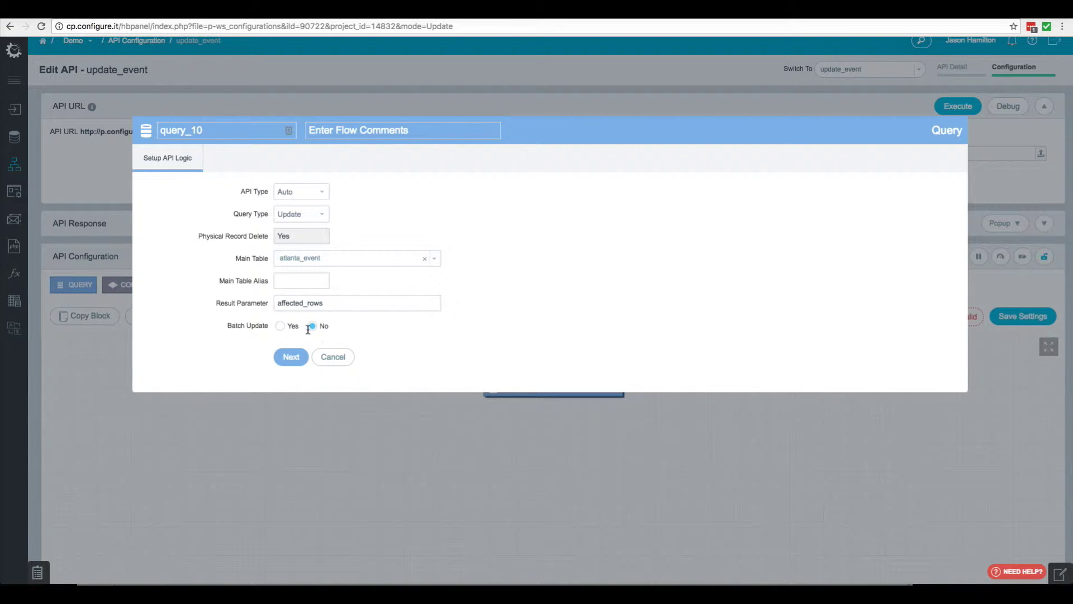
left_click(290, 359)
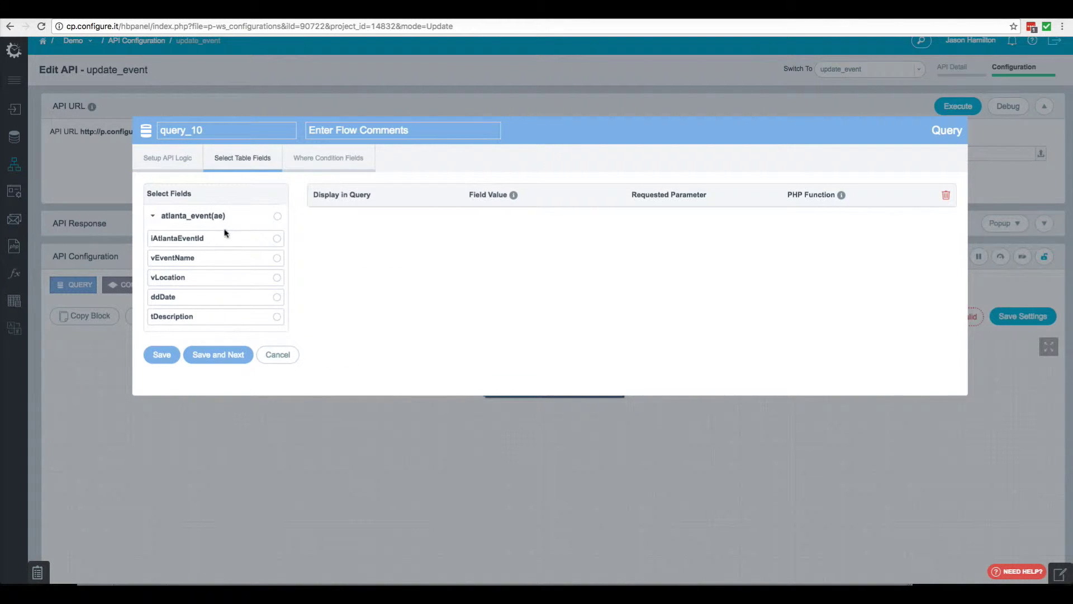
Update vEventName, vLocation, ddDate and tDescription from event_name, location, date and description
left_click(227, 258)
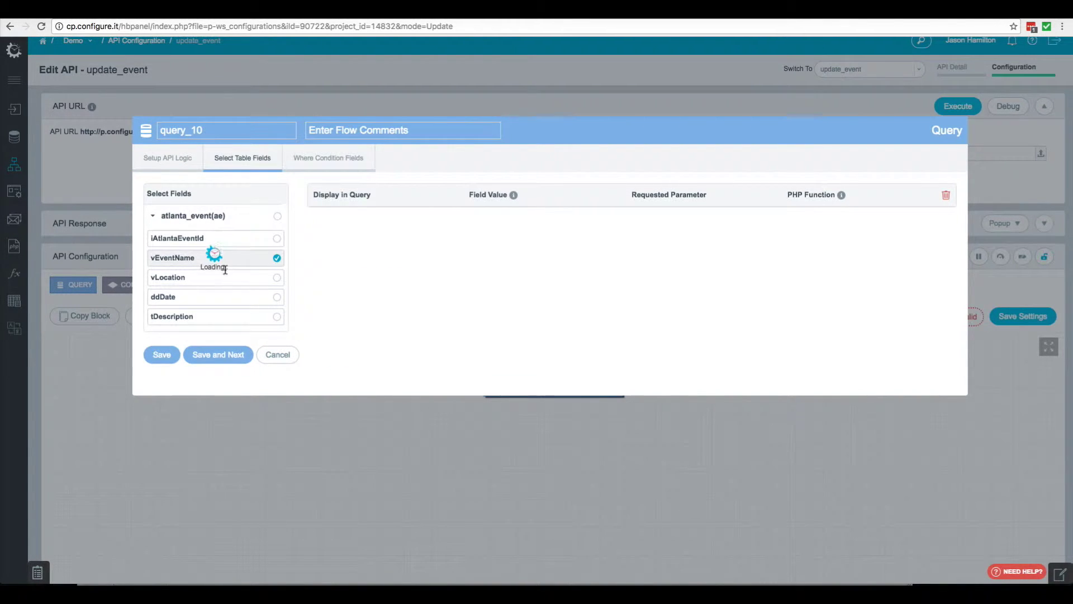
left_click(226, 280)
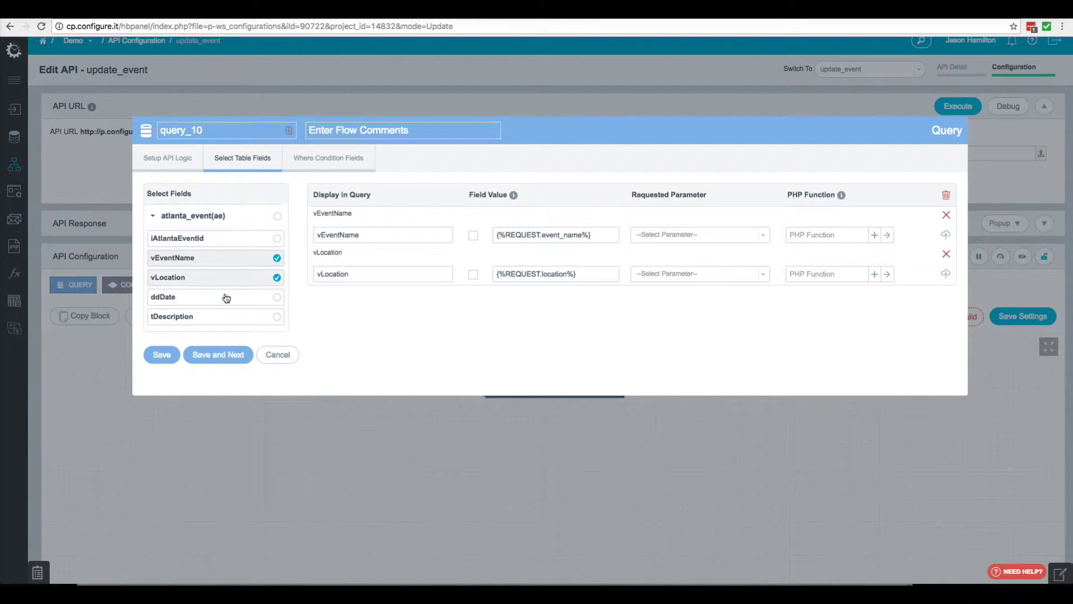
left_click(226, 298)
left_click(246, 317)
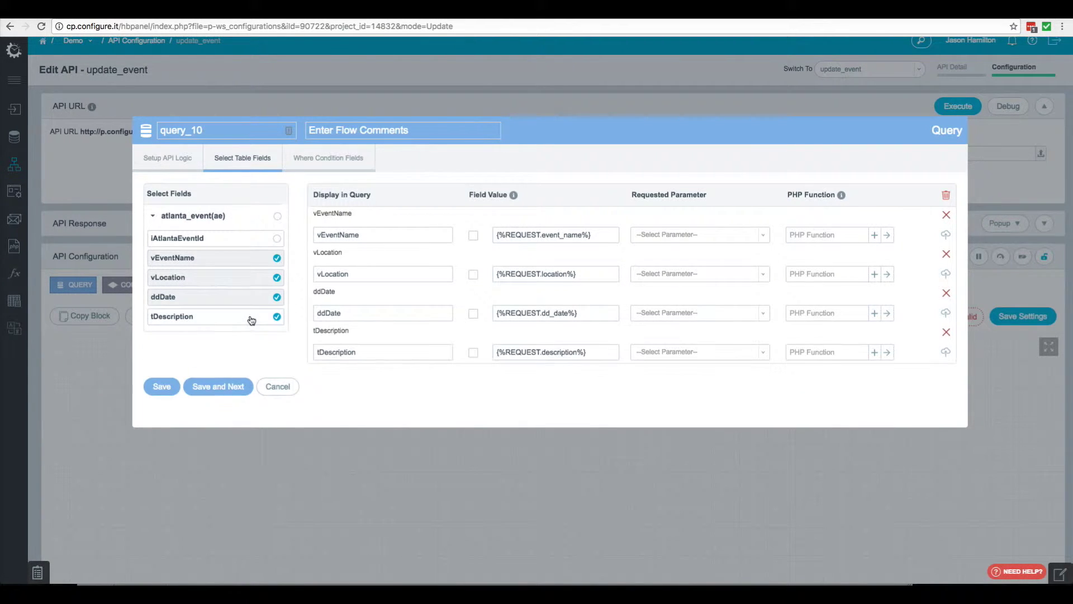
left_click(693, 238)
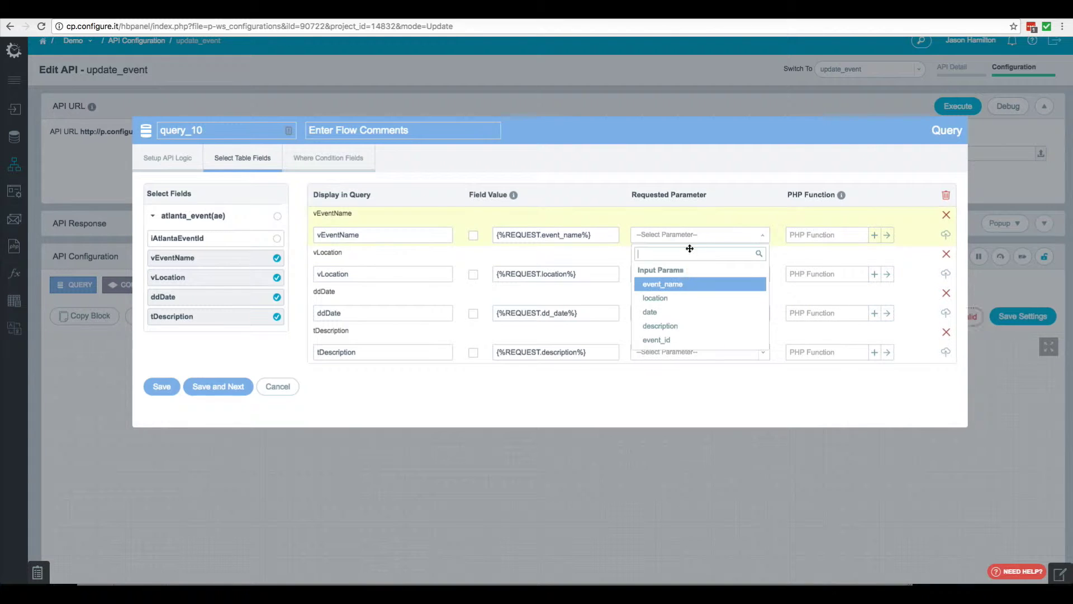
left_click(680, 285)
left_click(678, 276)
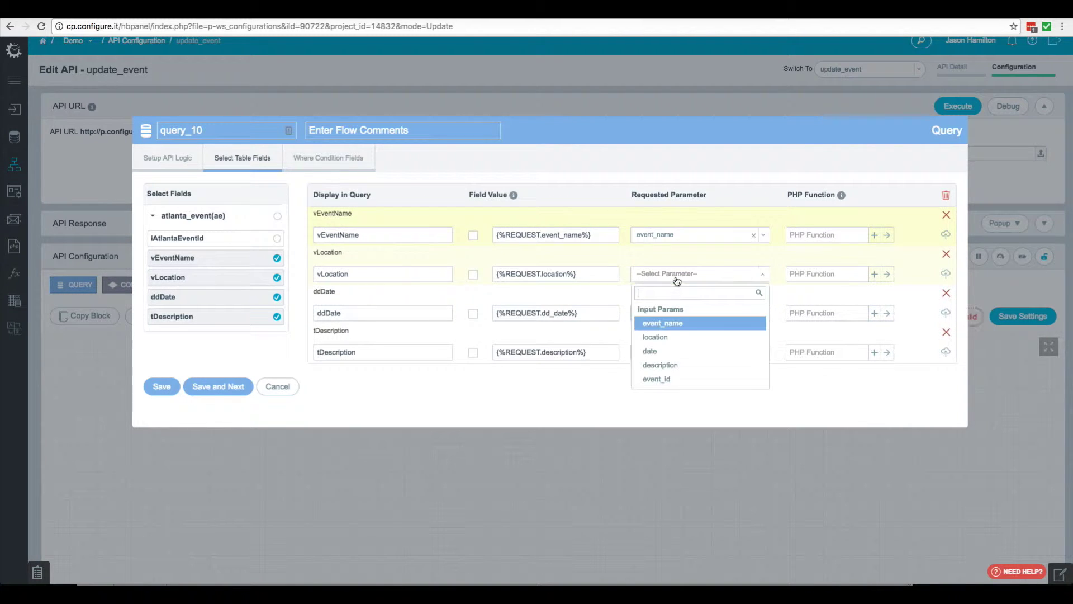
left_click(673, 337)
left_click(681, 314)
left_click(673, 388)
left_click(675, 352)
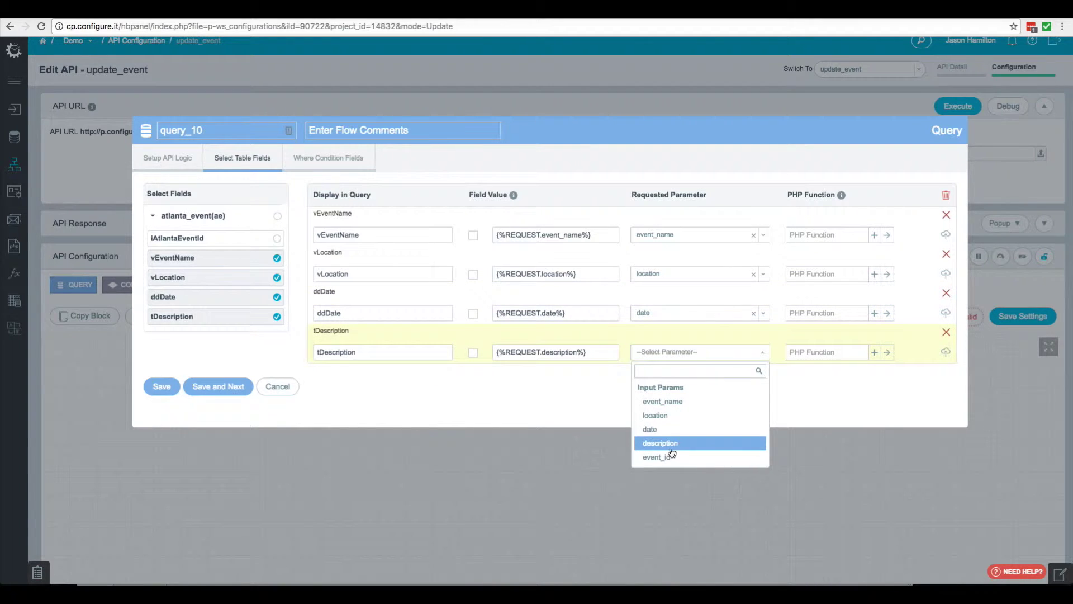
left_click(671, 446)
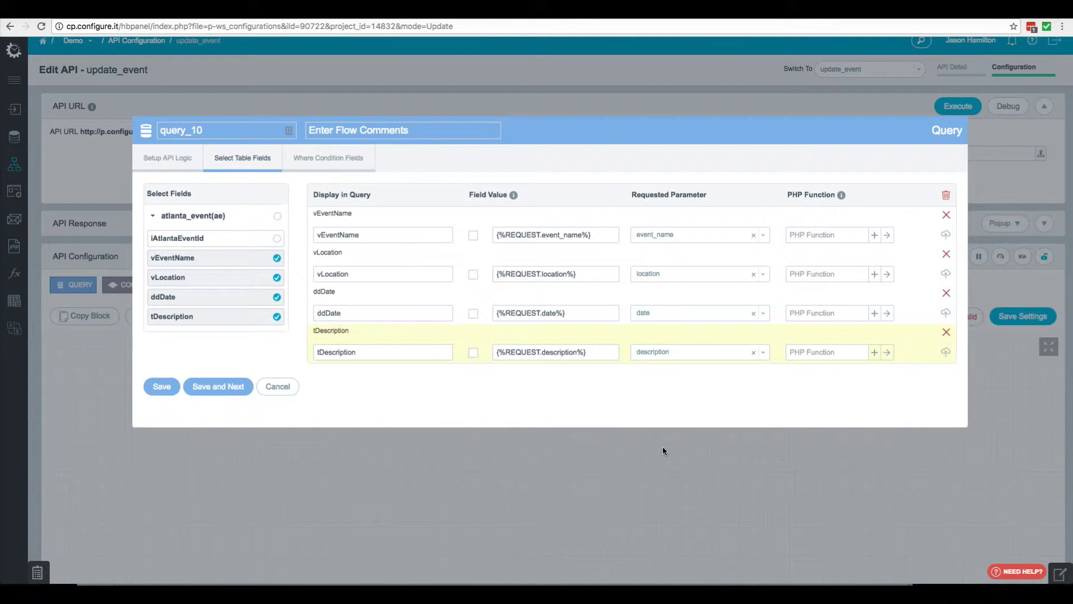
left_click(224, 388)
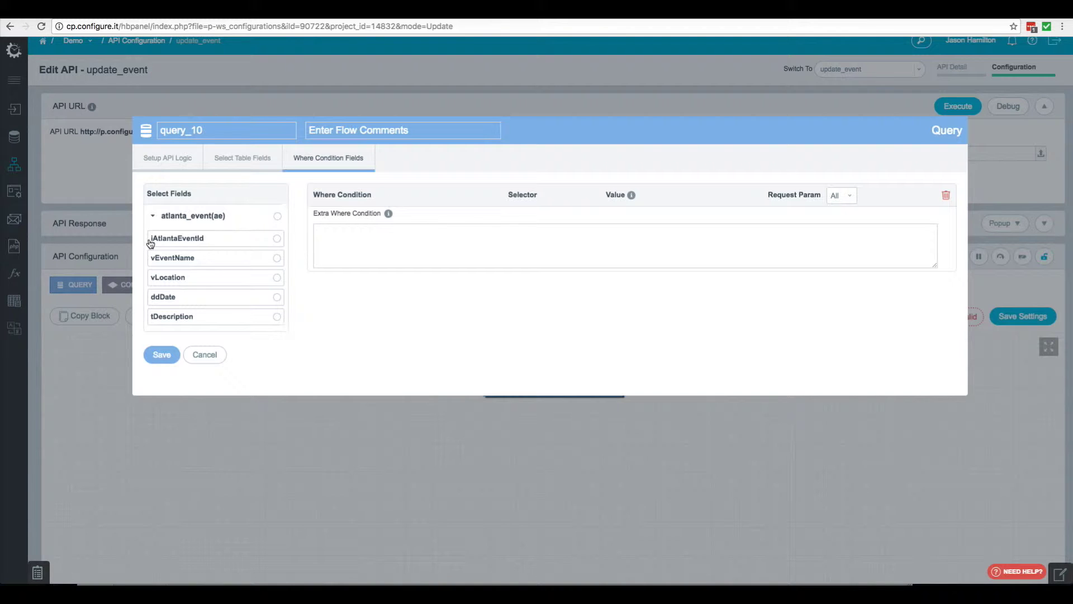
Add a where condition matching iAtlantaEventId to event_id, and save the query
left_click(207, 239)
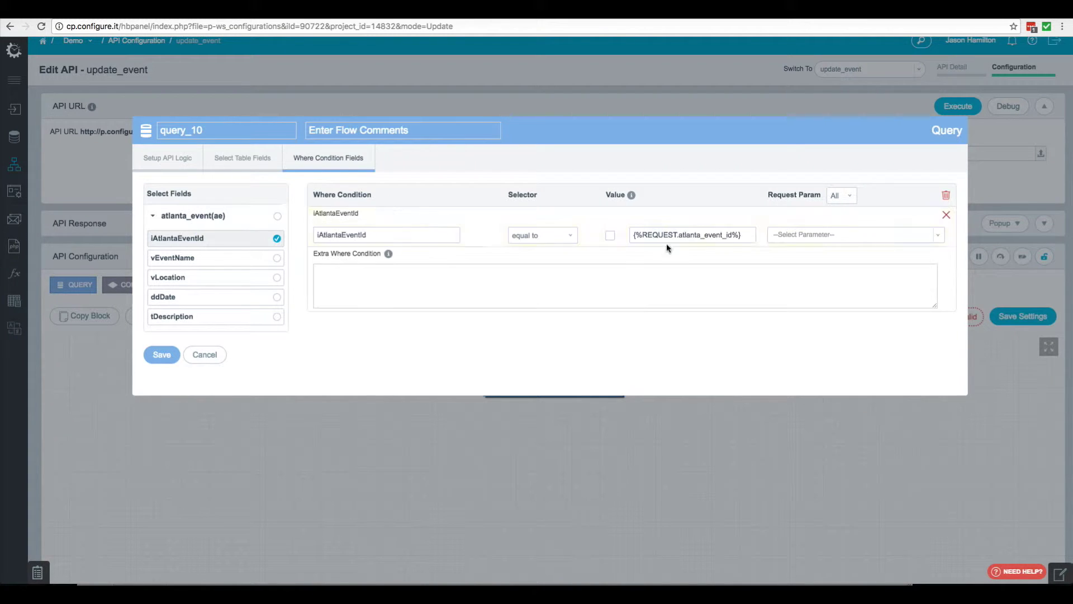
left_click(801, 239)
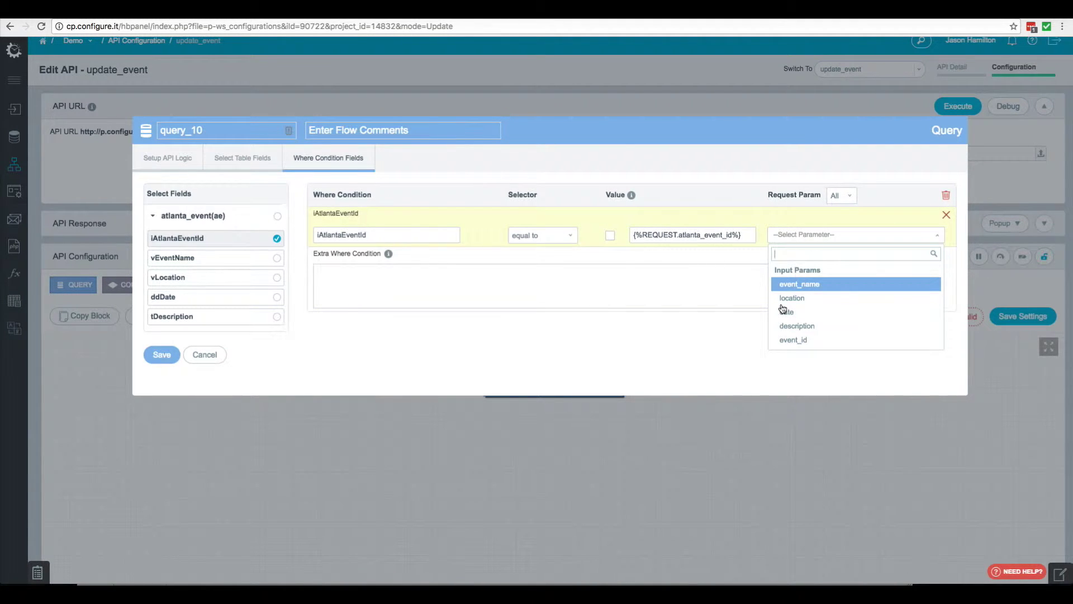
left_click(797, 341)
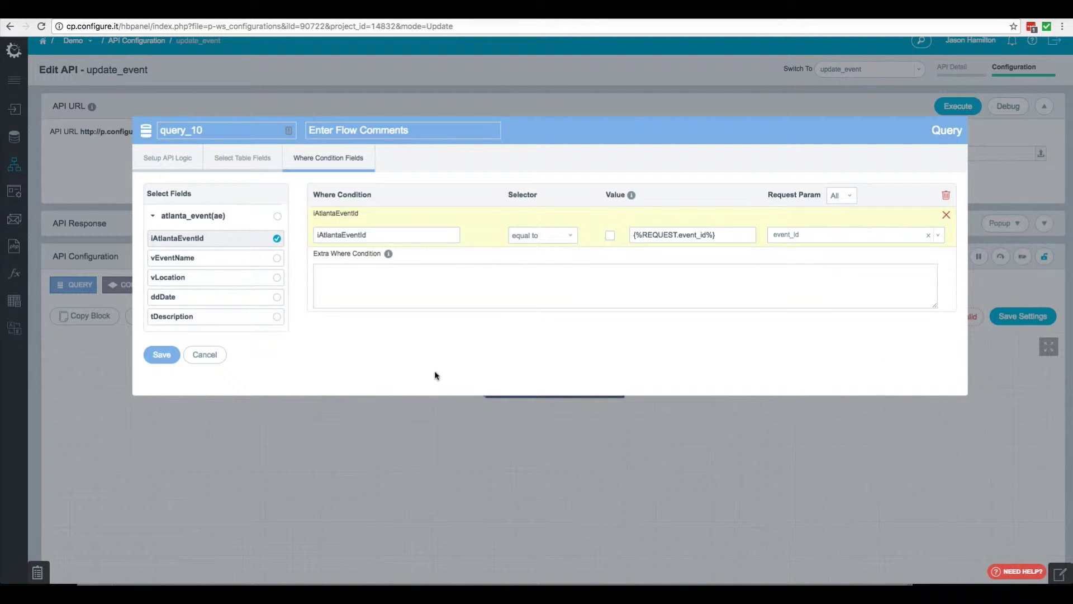
left_click(161, 356)
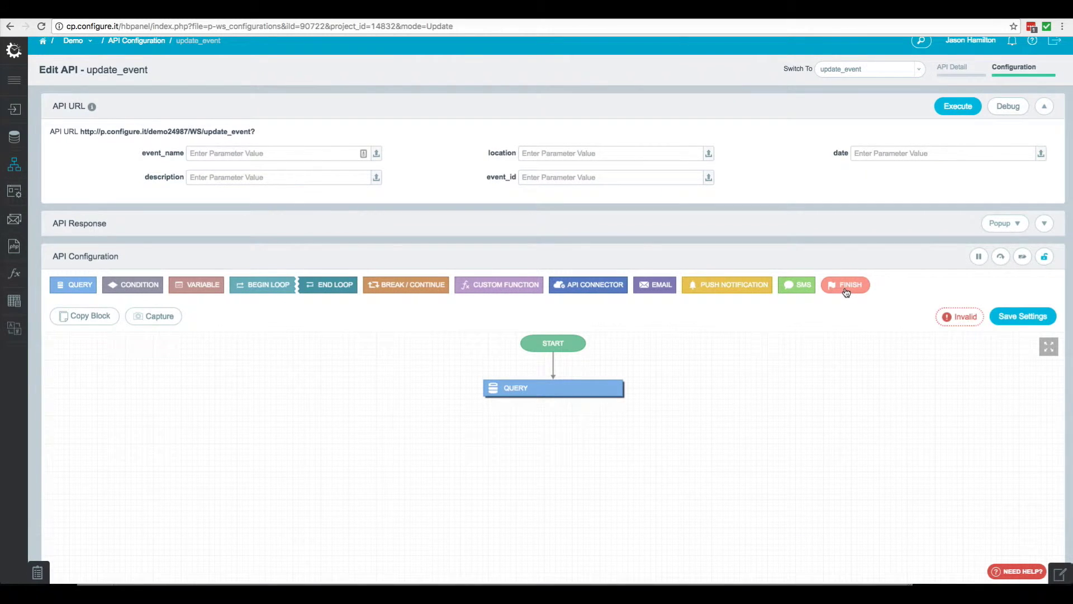
Add a Finish step with English message 'success' and Spanish message 'éxito'
left_click(845, 286)
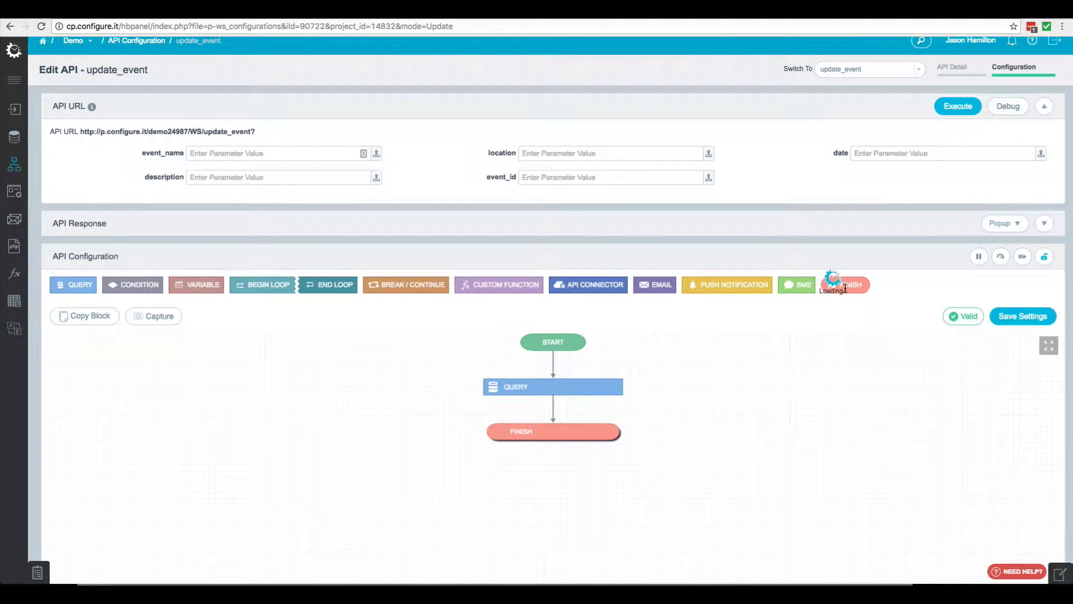
left_click(326, 333)
type("su")
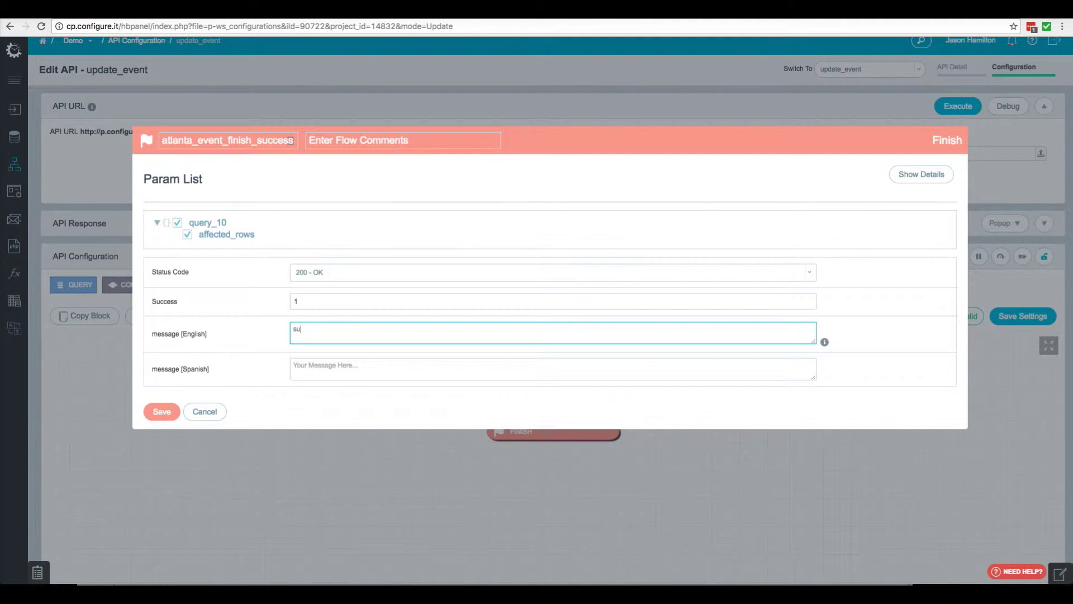
type("ccess")
left_click(161, 412)
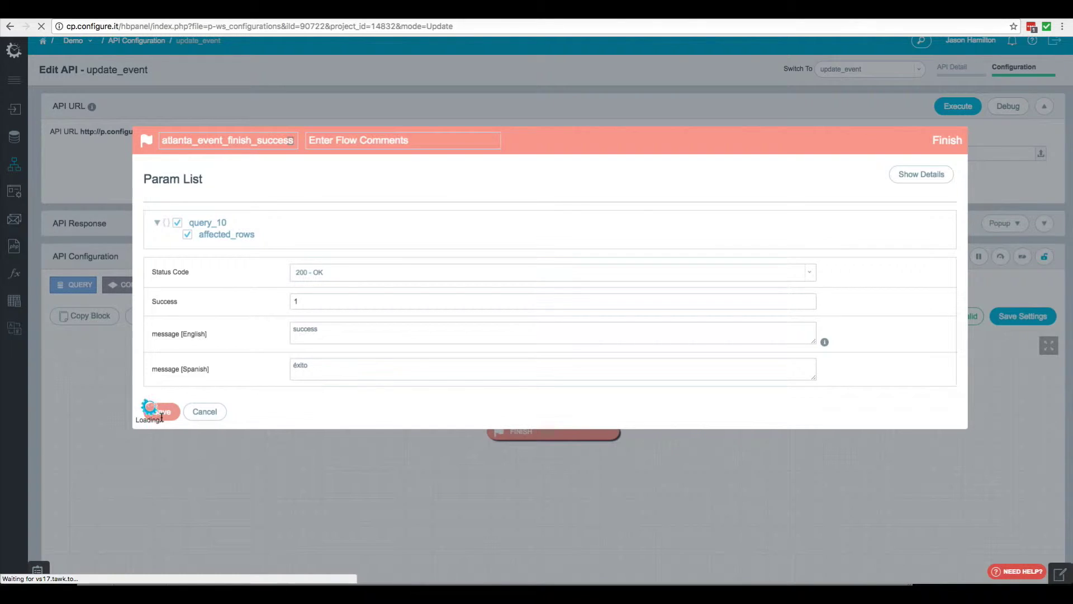
scroll(288, 167, "down", 2)
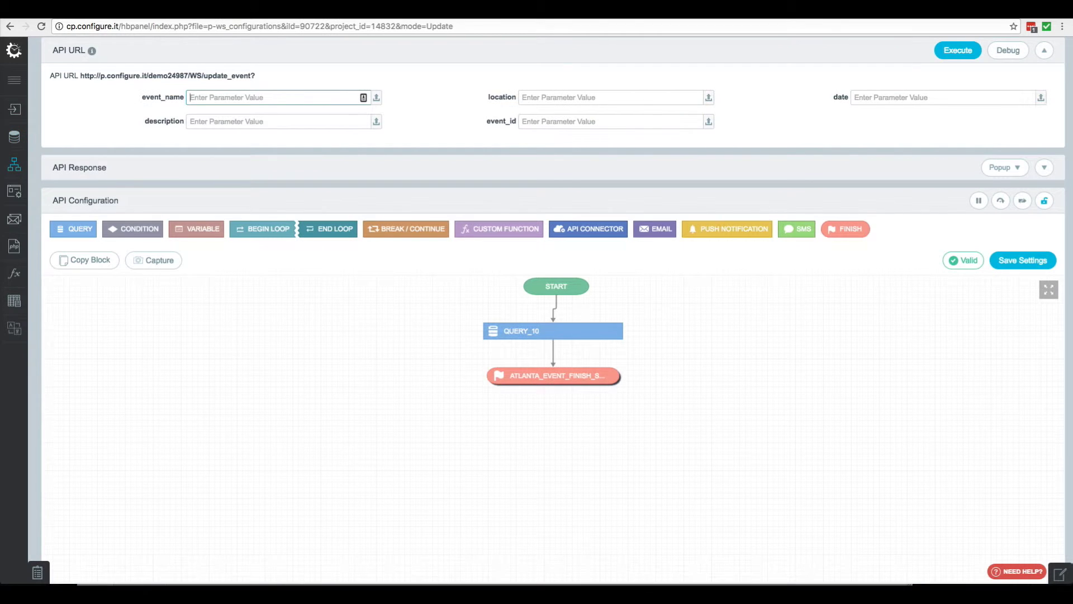
Test update_event on event_id 6 with Garden Lights, Garden, 2016-12-25 and a description
type("Garden Lights")
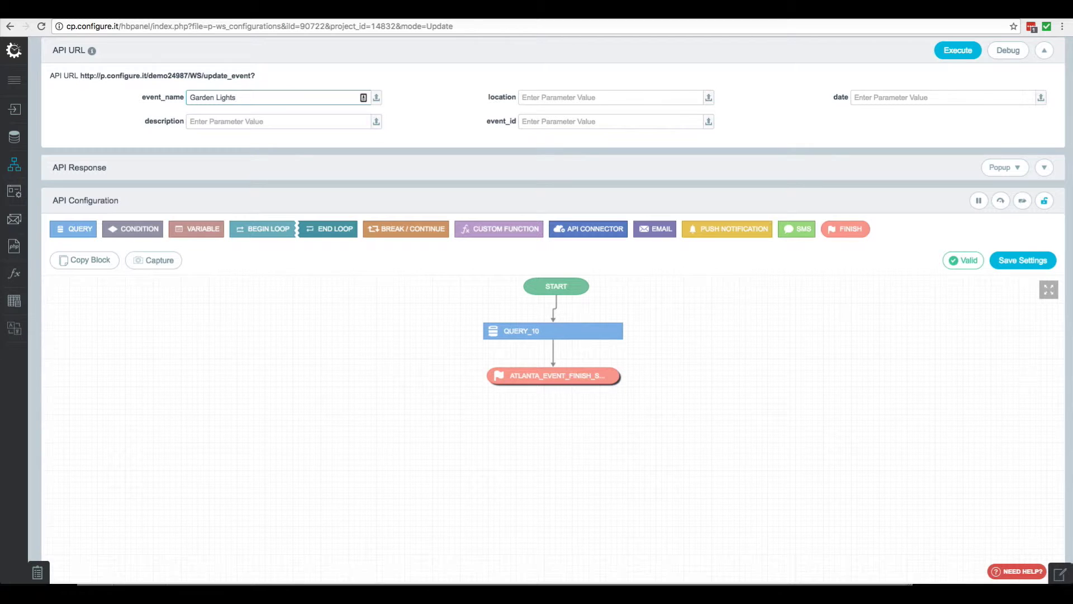
left_click(610, 97)
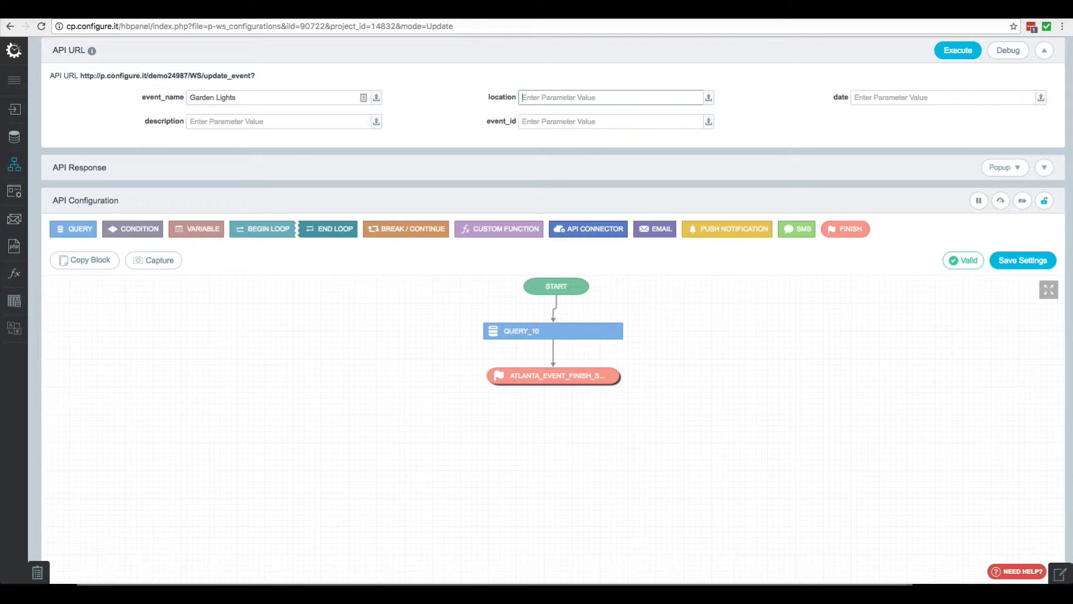
type("Garden")
left_click(855, 97)
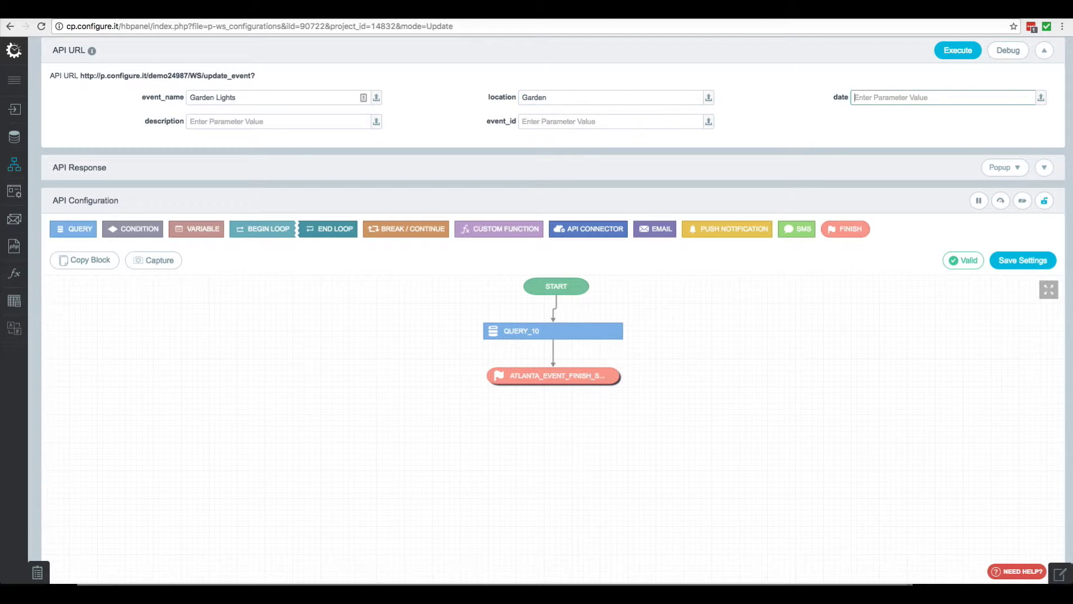
type("2016-12-25")
left_click(252, 122)
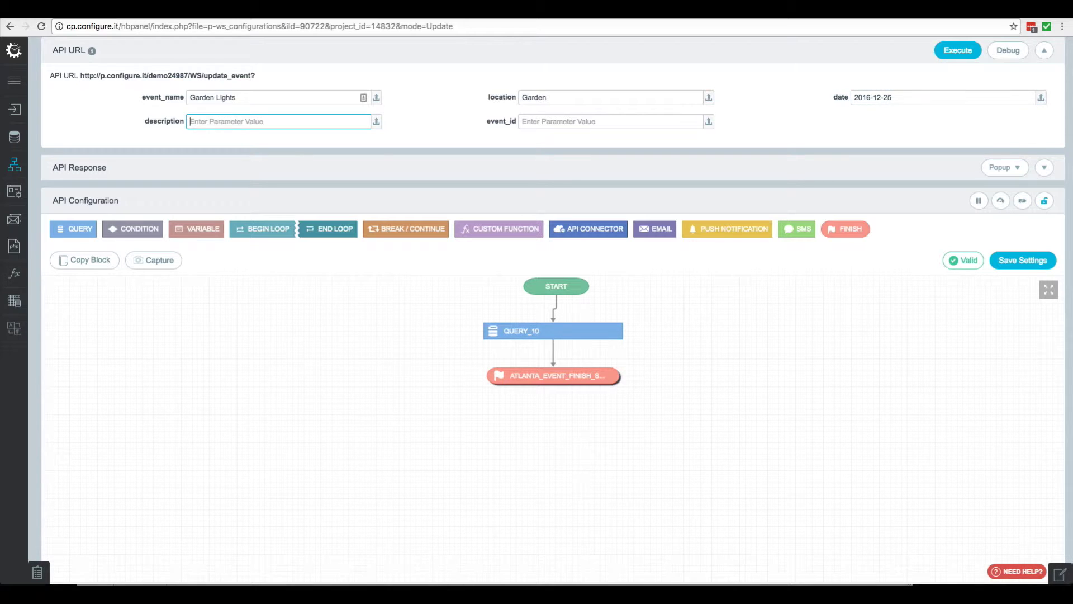
type("Who knows what this is?")
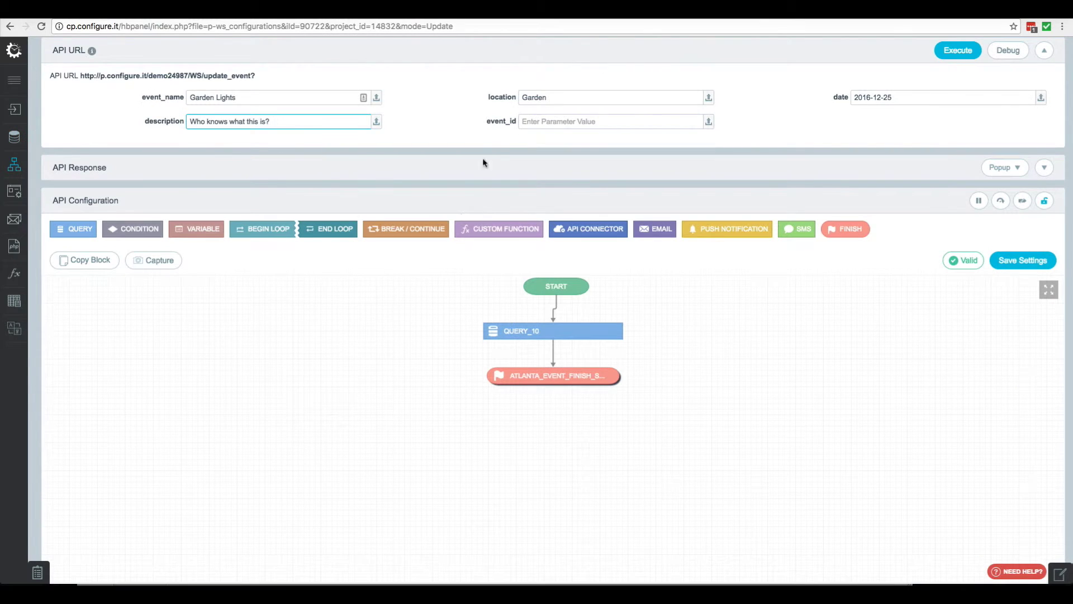
left_click(566, 122)
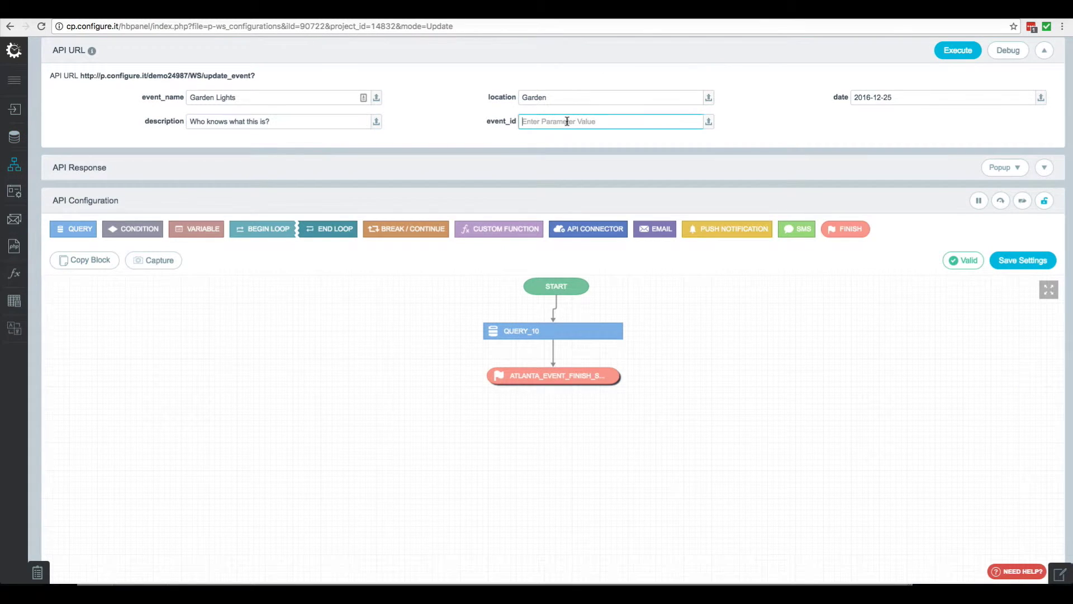
type("6")
key("Return")
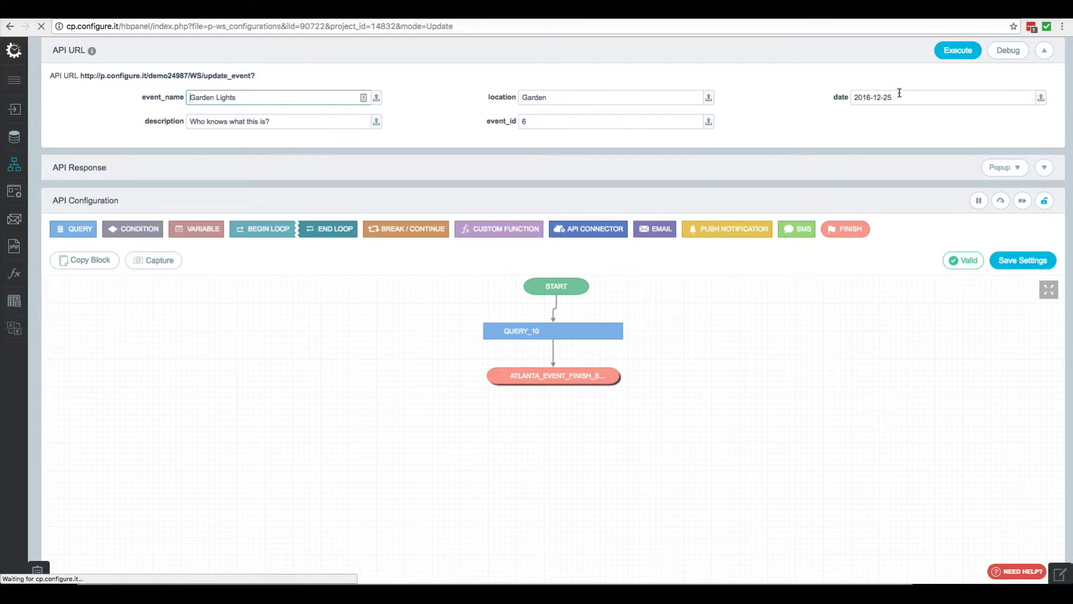
left_click(1007, 50)
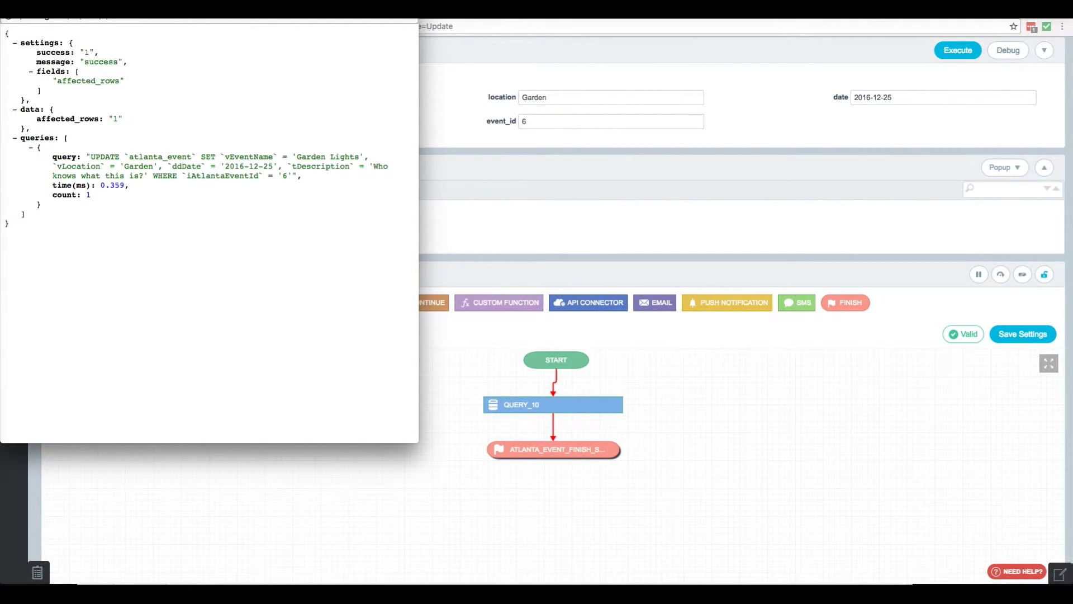
Close the JSON response and verify atlanta_event row 6 reads Garden Lights at Garden, 2016-12-25
key("super+w")
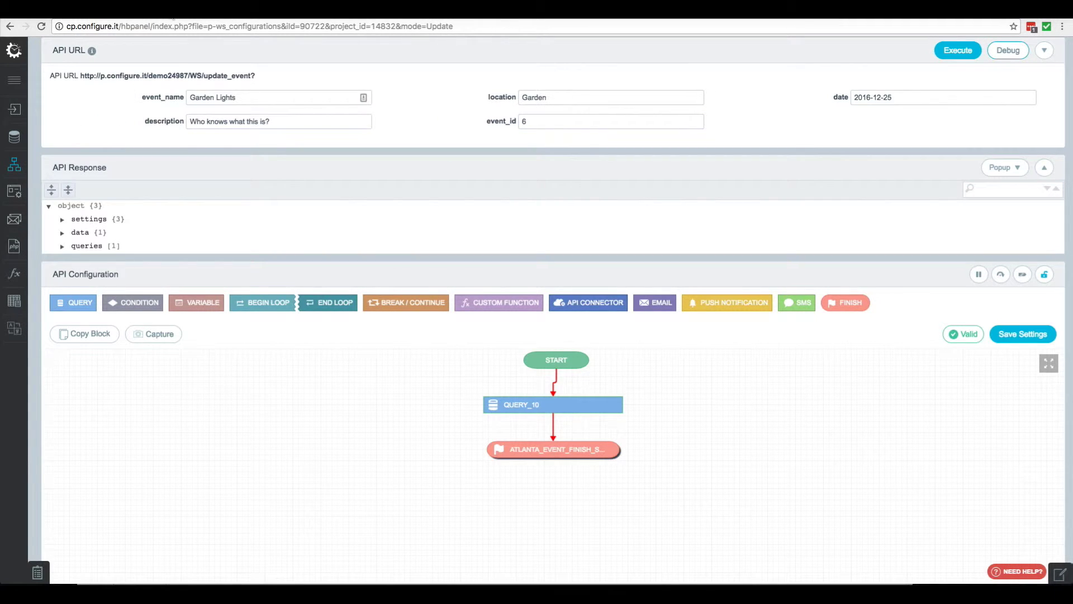
key("ctrl+Tab")
left_click(130, 157)
scroll(110, 90, "up", 2)
Create a delete_event API in the Misc category with input parameter event_id
left_click(136, 51)
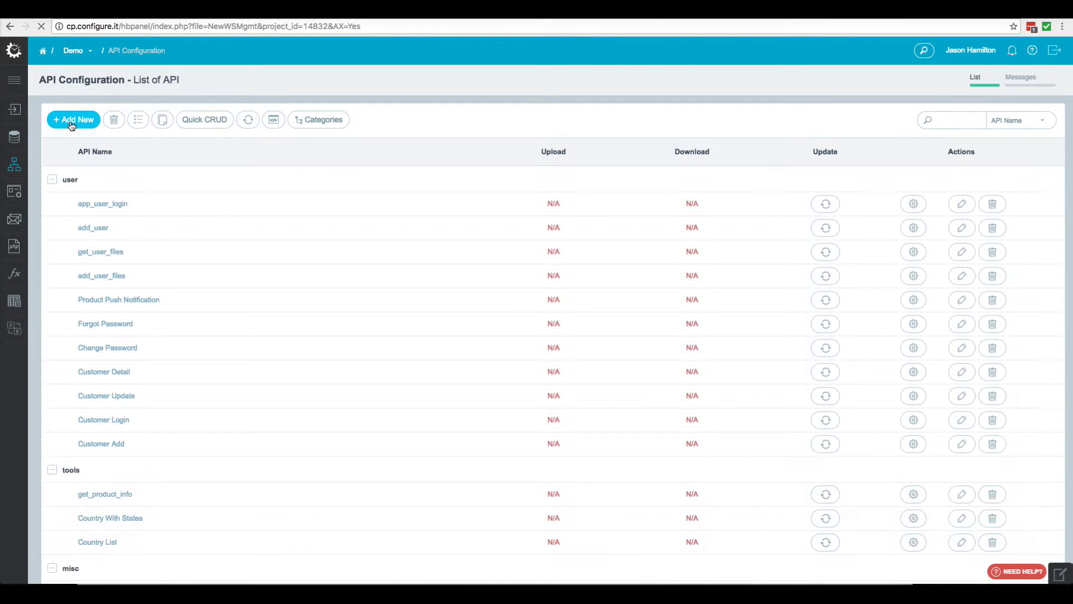
left_click(72, 122)
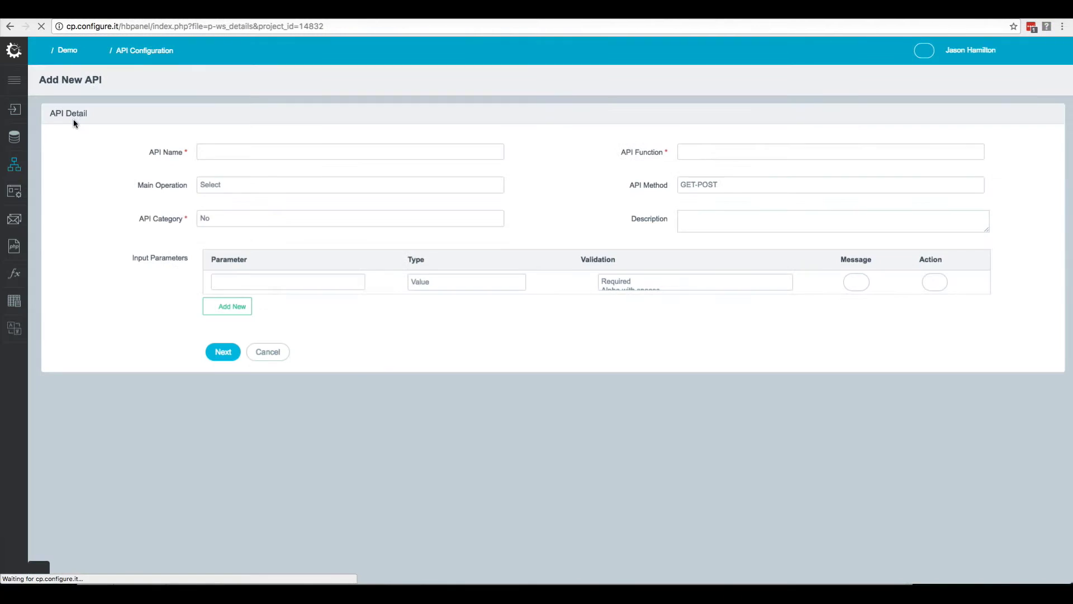
type("d")
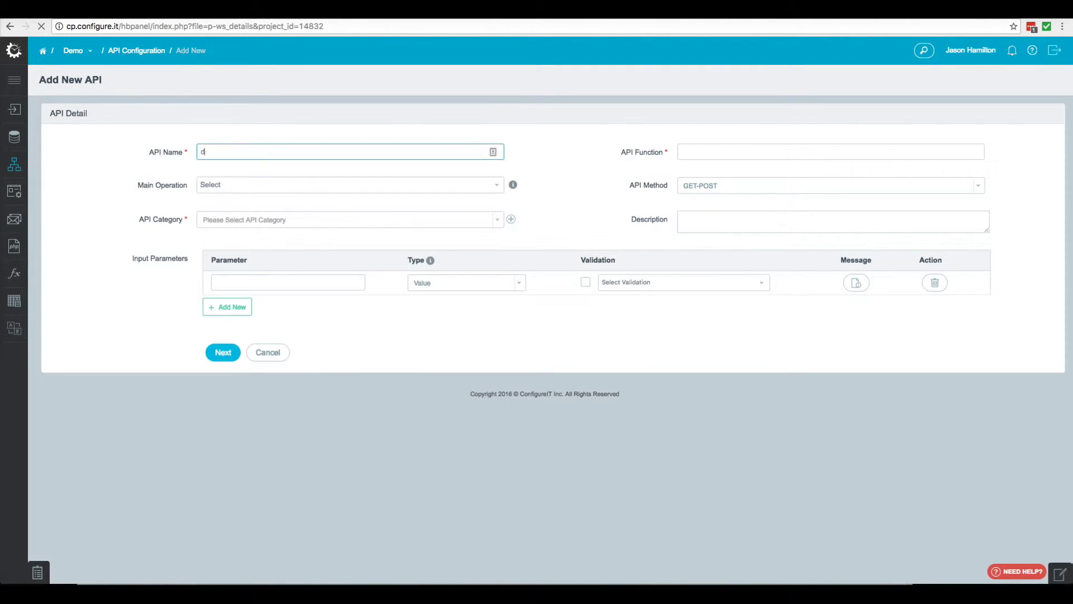
type("elete_event")
left_click(250, 224)
left_click(236, 255)
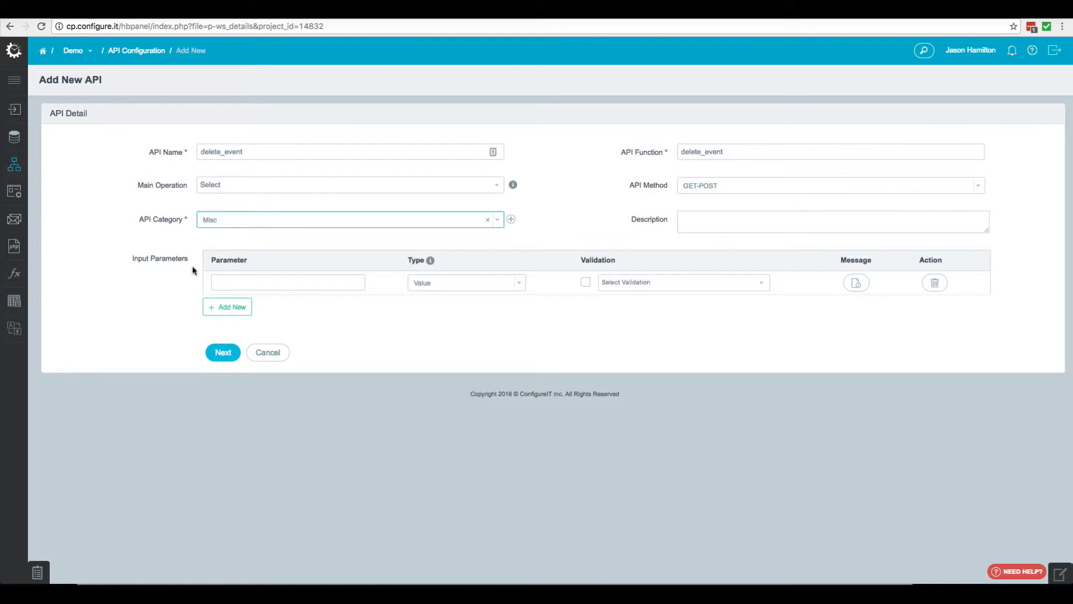
left_click(245, 285)
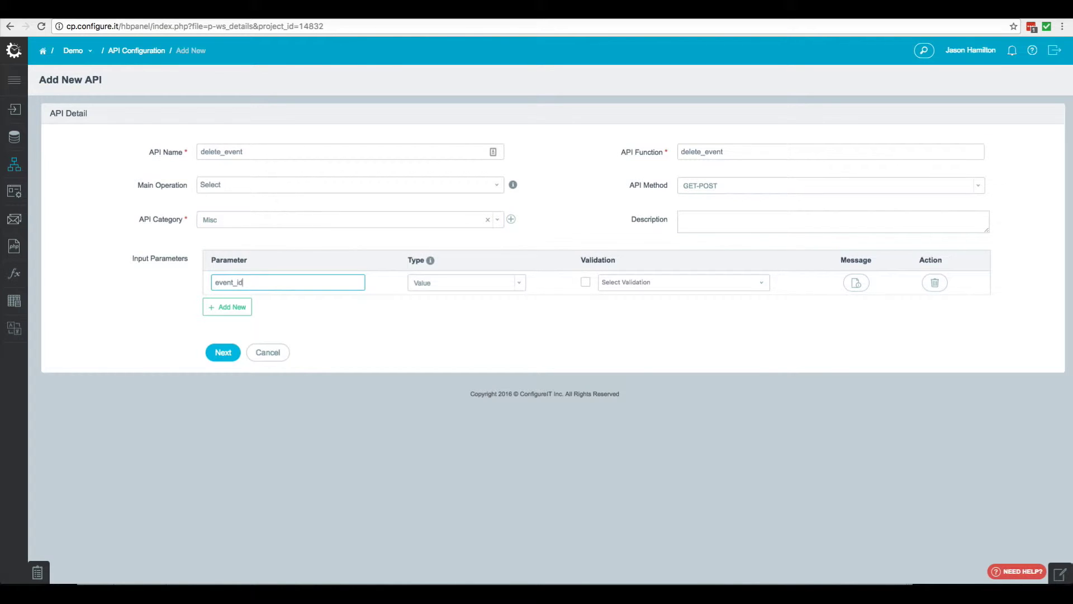
left_click(226, 354)
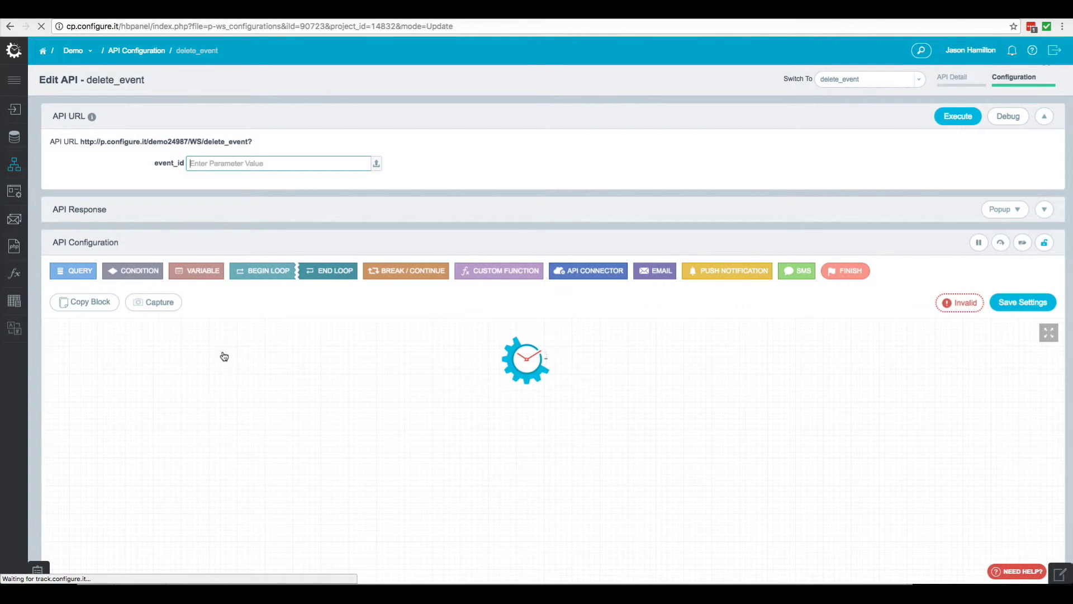
Add a Delete query on atlanta_event matching iAtlantaEventId to request param event_id
left_click(72, 271)
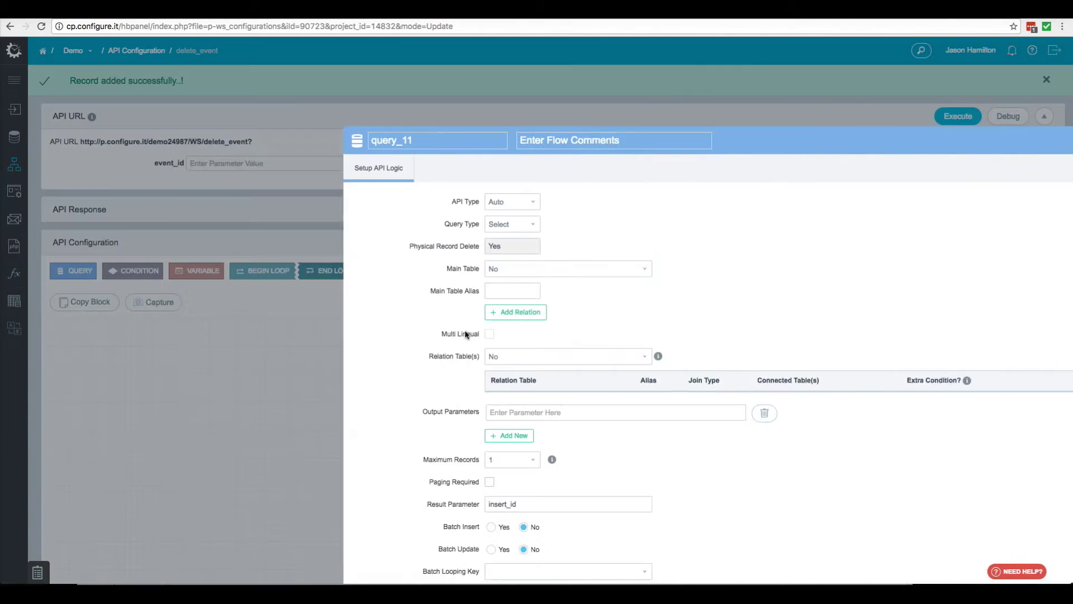
left_click(307, 223)
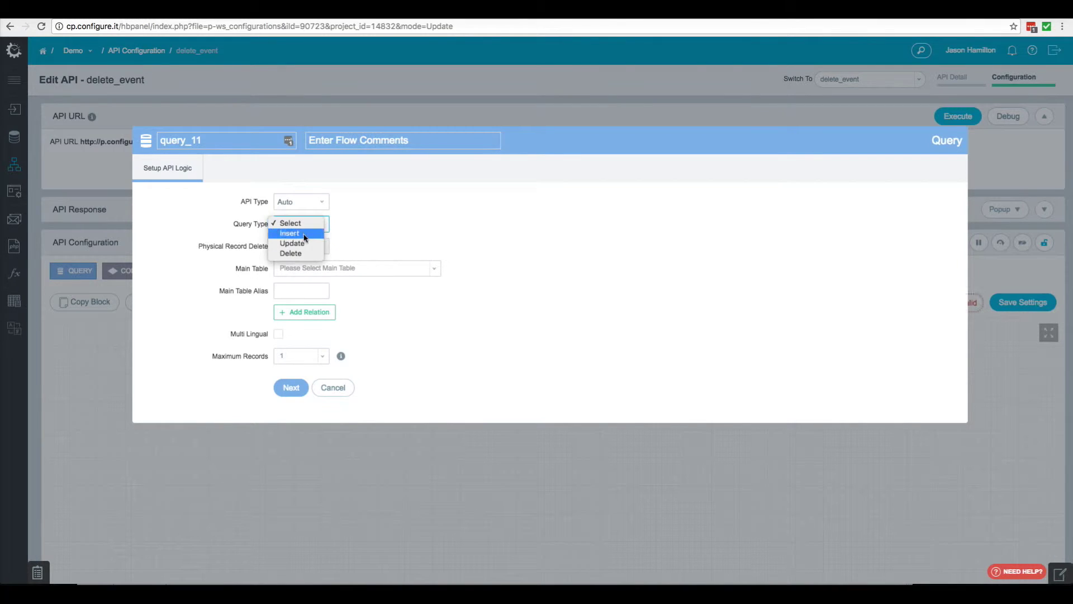
left_click(301, 254)
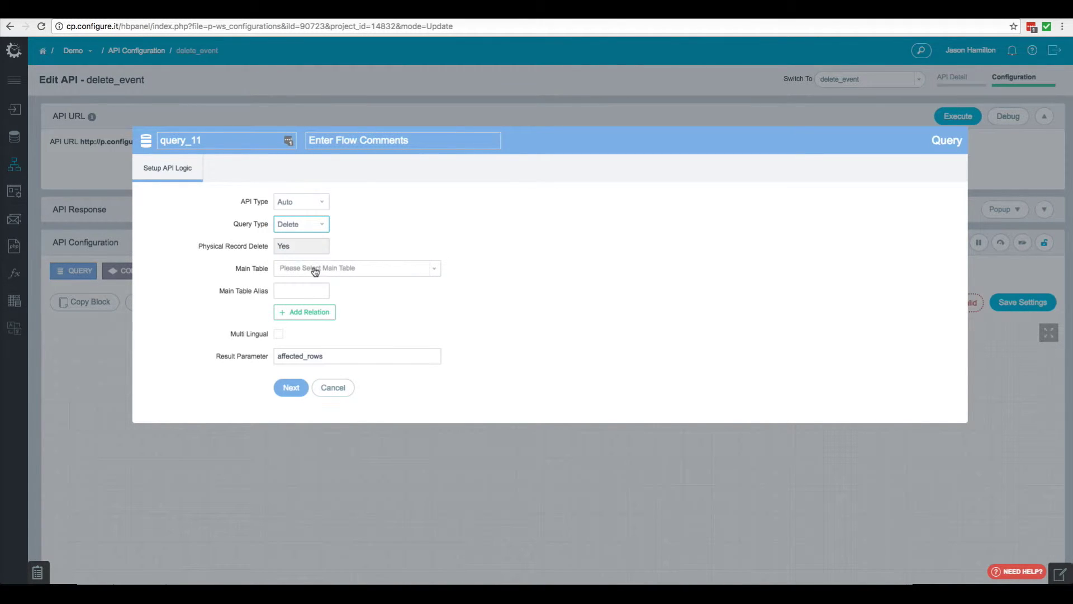
left_click(314, 268)
left_click(308, 332)
left_click(289, 387)
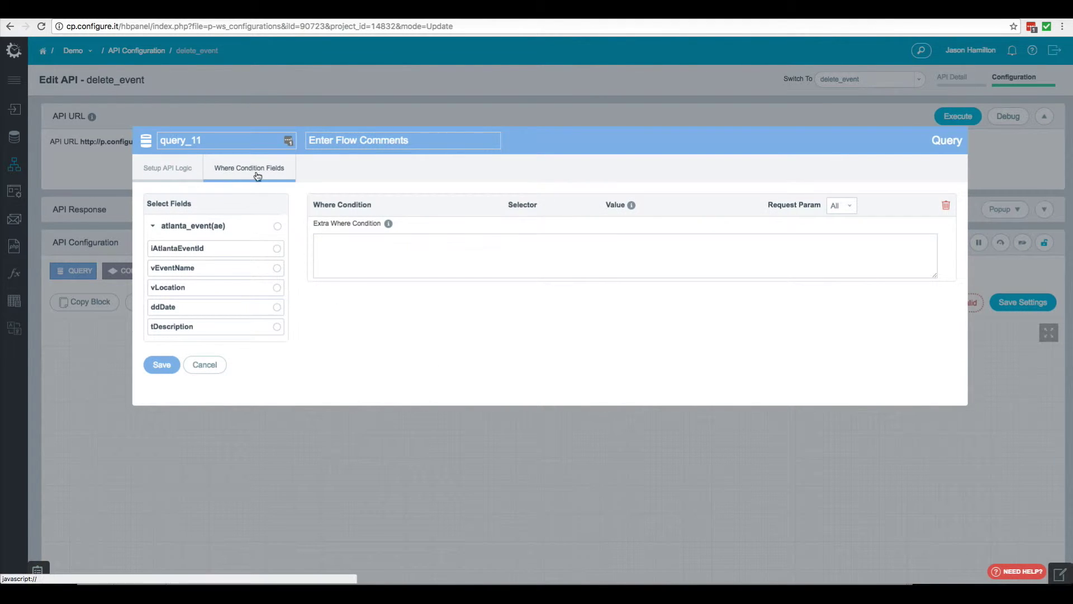
left_click(185, 254)
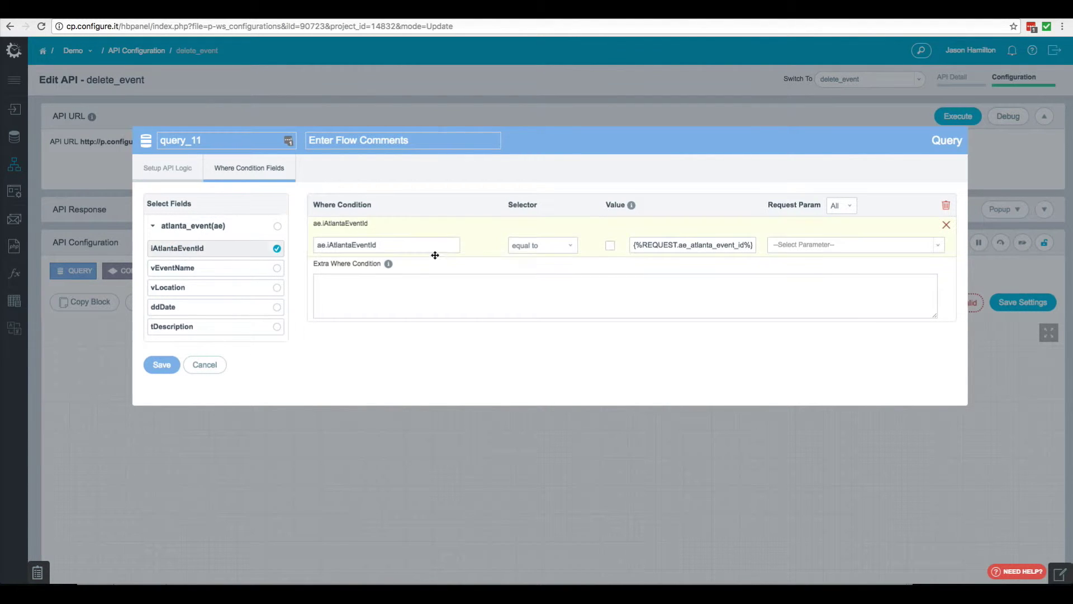
left_click(786, 246)
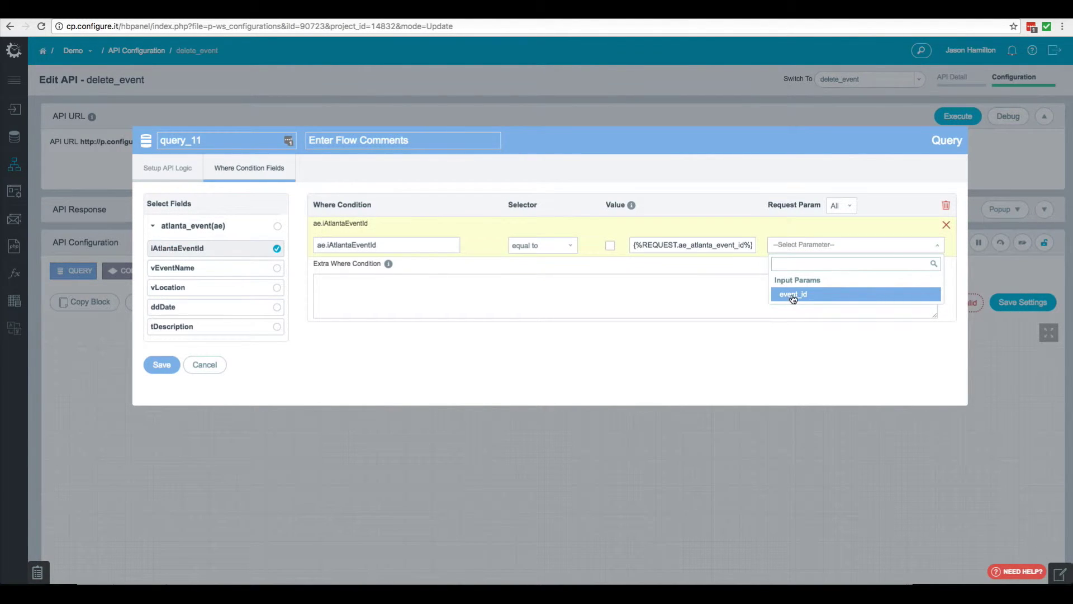
left_click(791, 293)
left_click(167, 366)
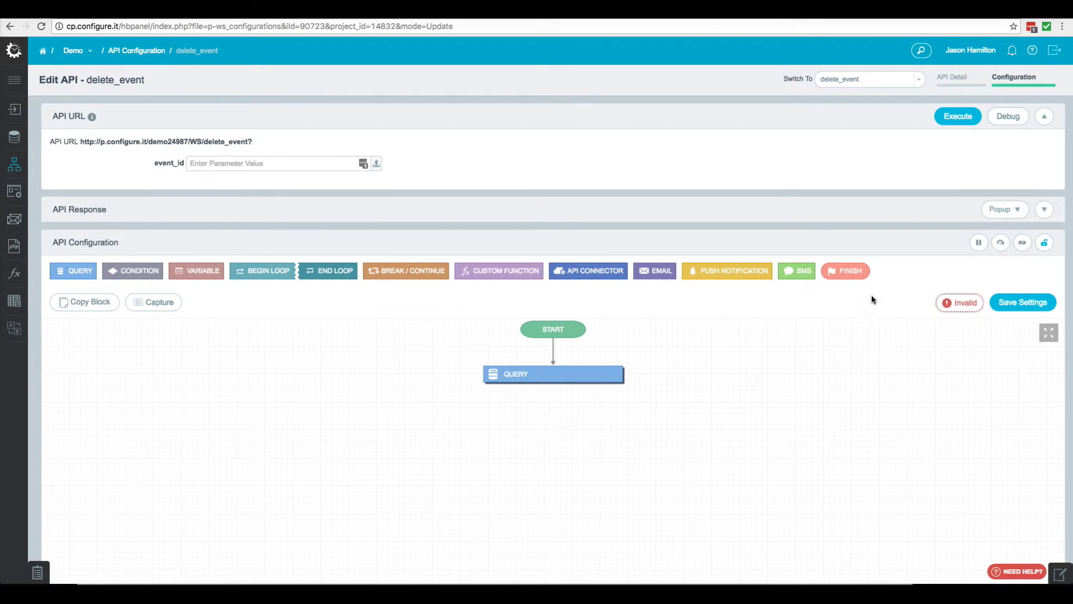
Add a Finish step returning 'Event has been deleted' and Spanish 'Evento se ha eliminado'
left_click(841, 272)
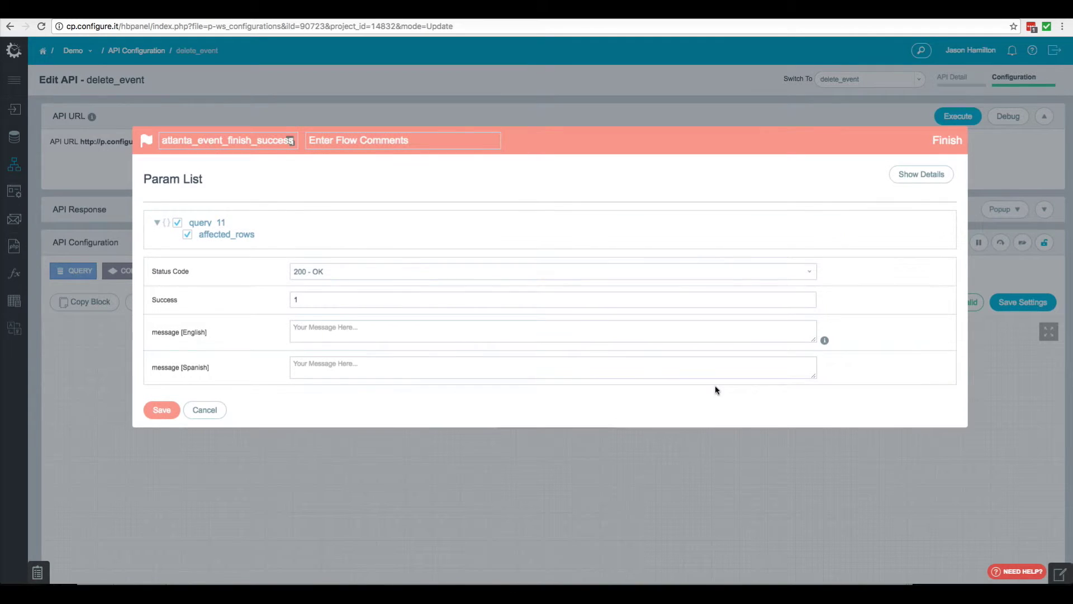
left_click(322, 327)
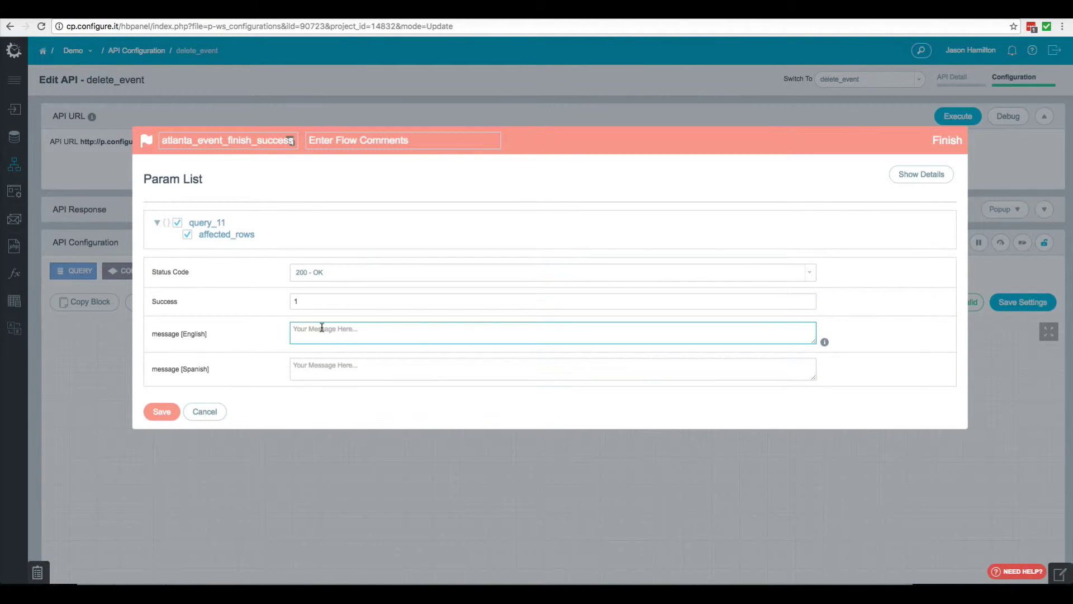
type("Event has been deleted")
left_click(171, 412)
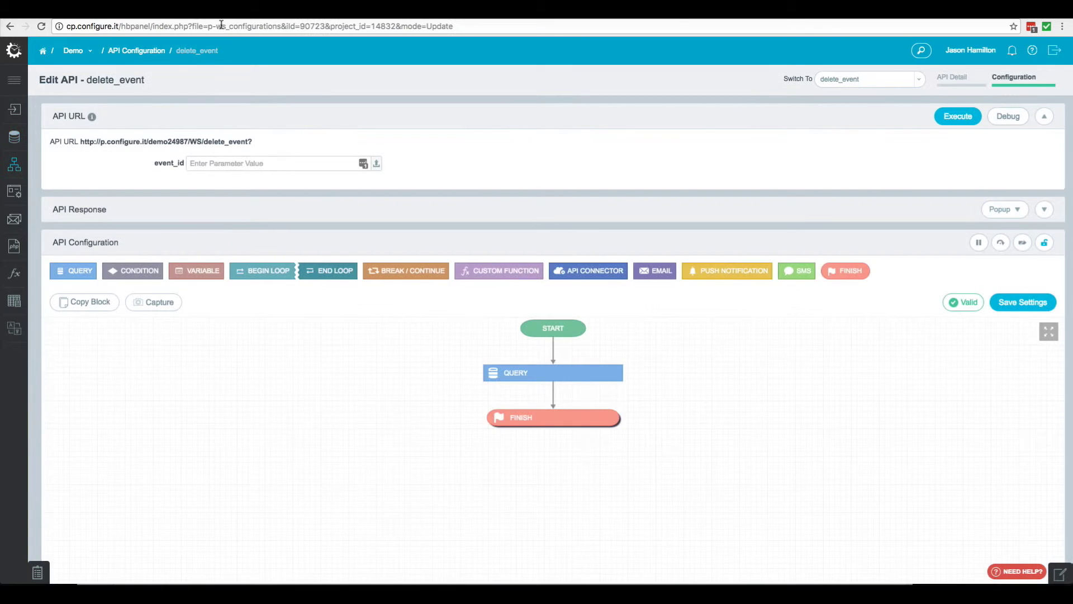
Debug the delete_event API with event_id 7
left_click(273, 167)
type("7")
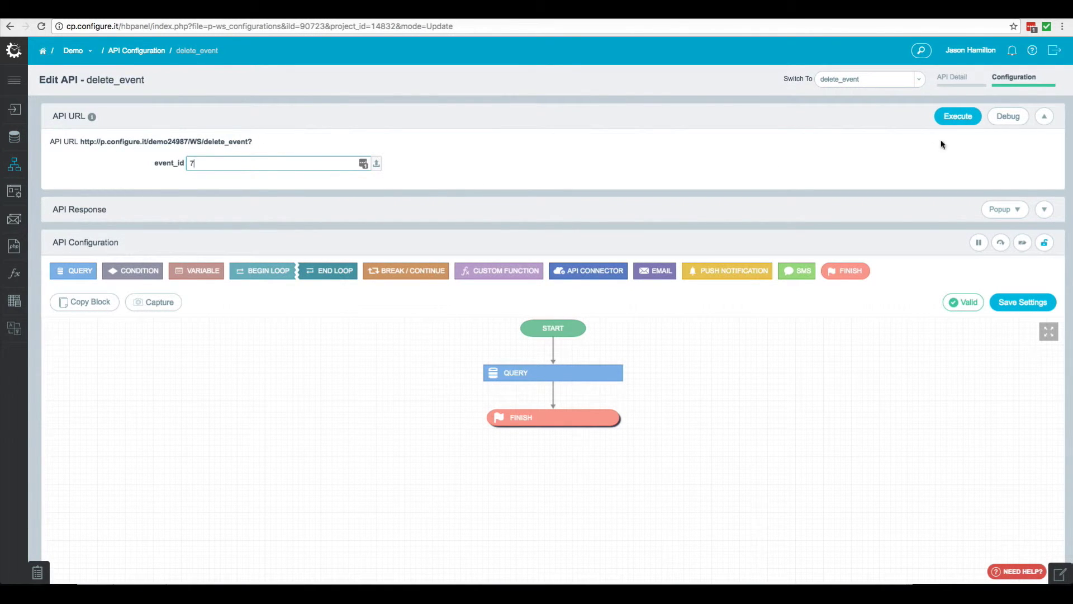
left_click(1008, 117)
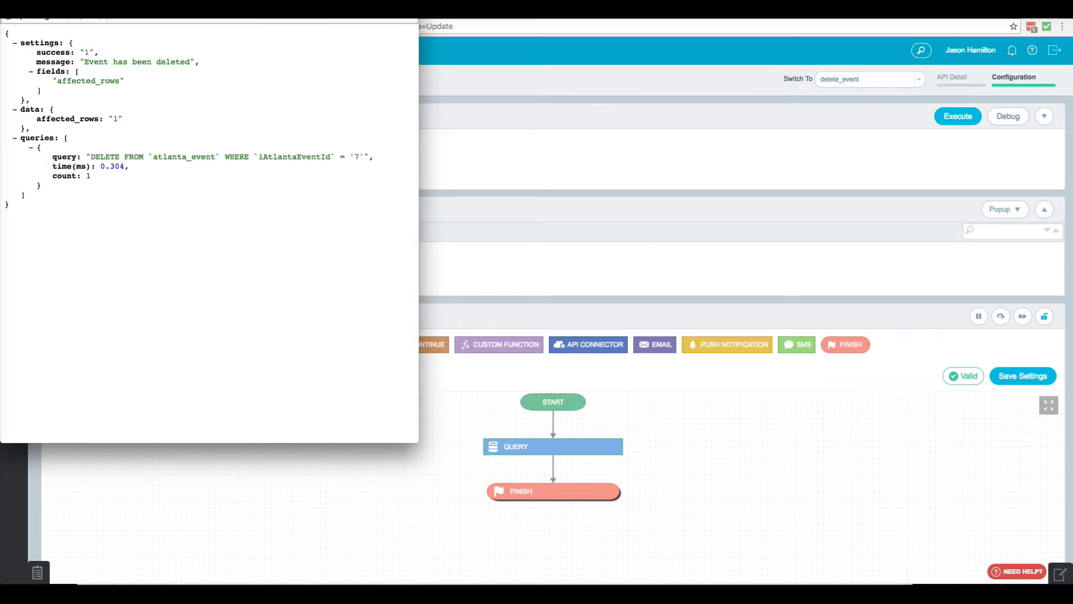
Confirm event 7 is gone from the refreshed atlanta_event records, then return to delete_event
key("super+w")
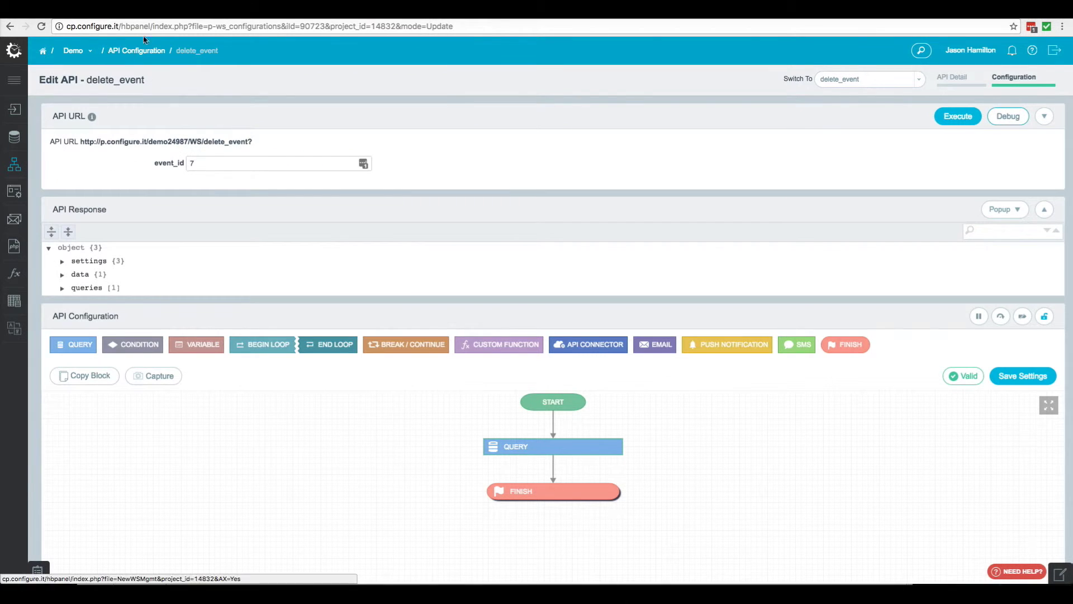
key("ctrl+Tab")
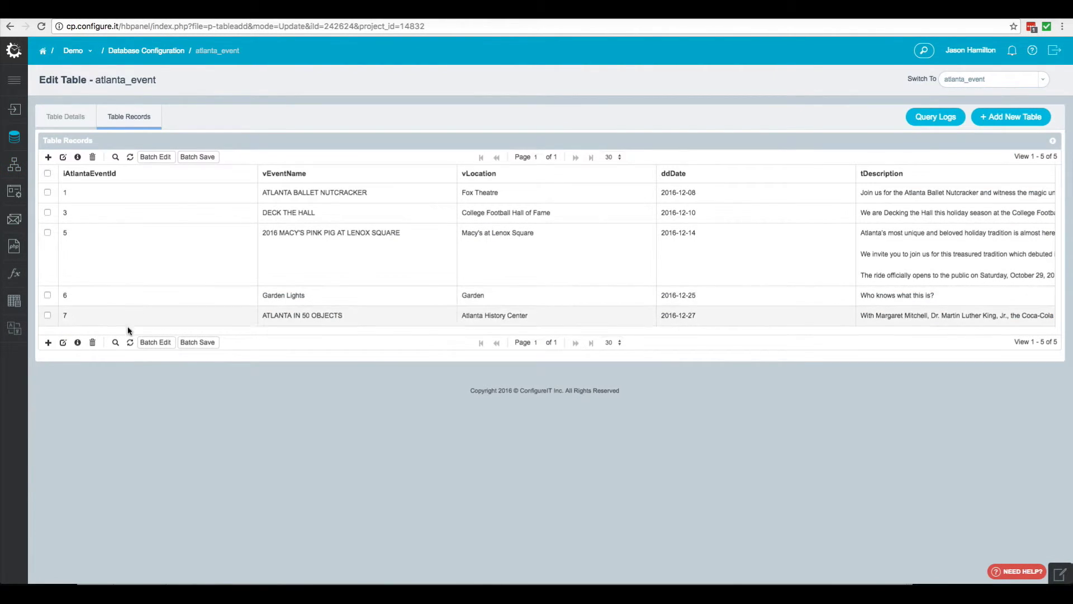
left_click(128, 342)
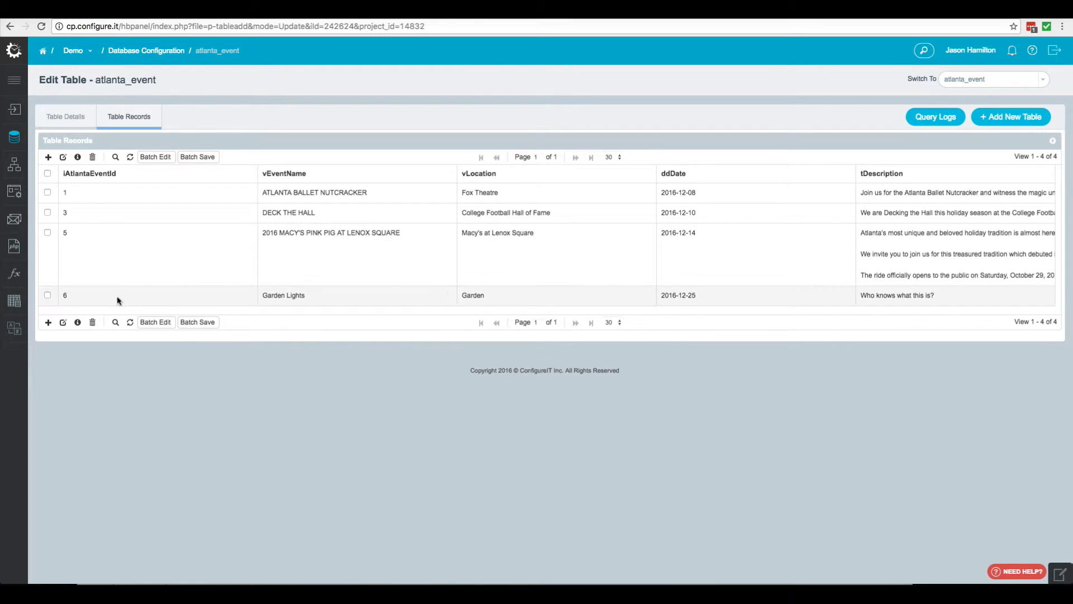
key("ctrl+shift+Tab")
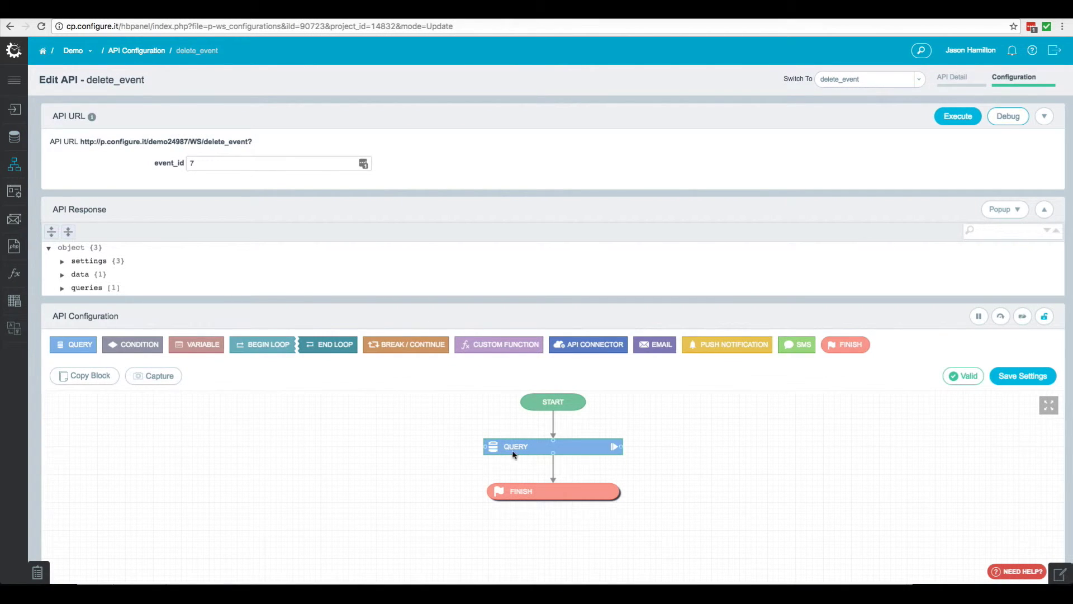
Review the delete query's where condition without changes, then go to the Demo project dashboard
double_click(534, 451)
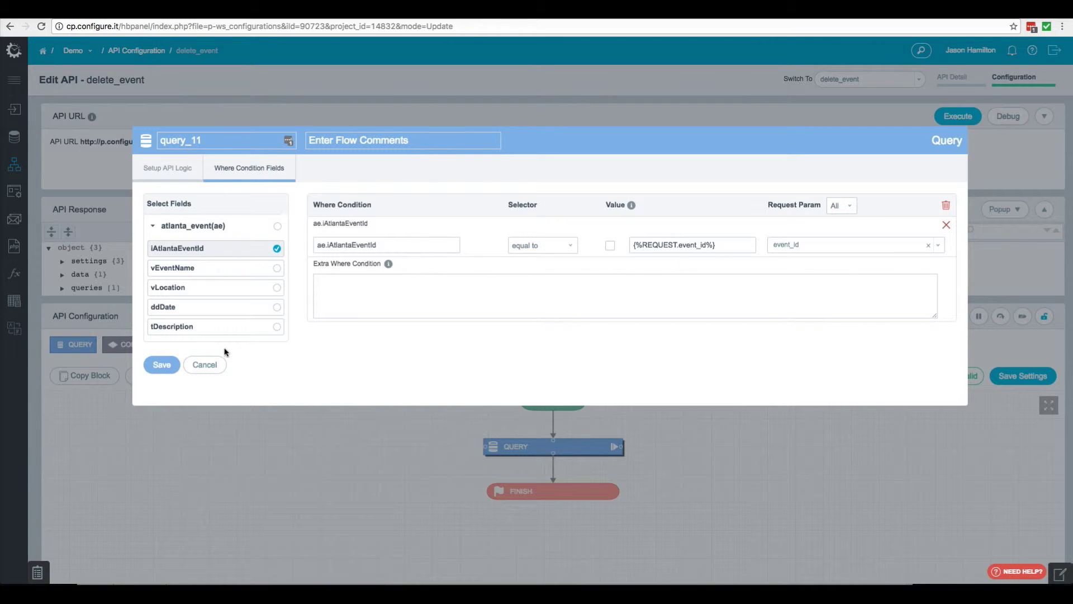
left_click(204, 364)
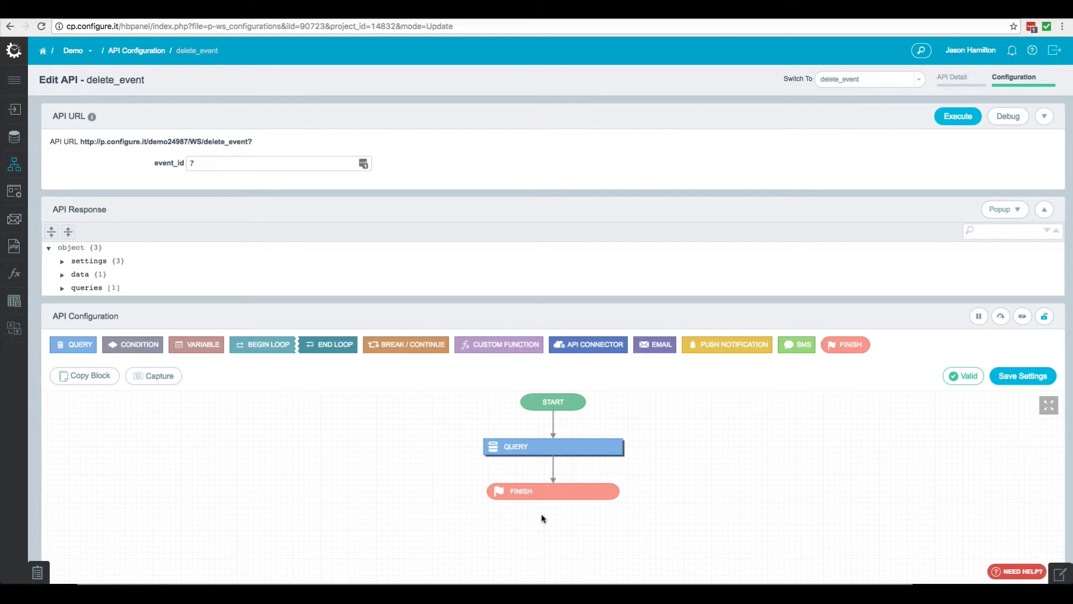
left_click(44, 51)
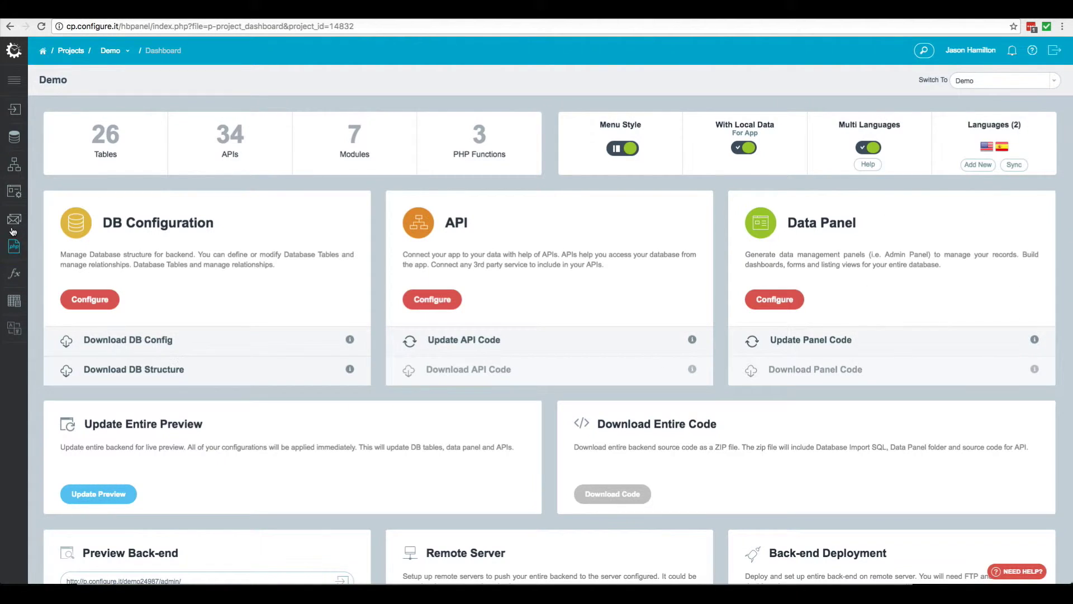
Open Module Management in a new tab and start a new module from the list
mouse_move(15, 192)
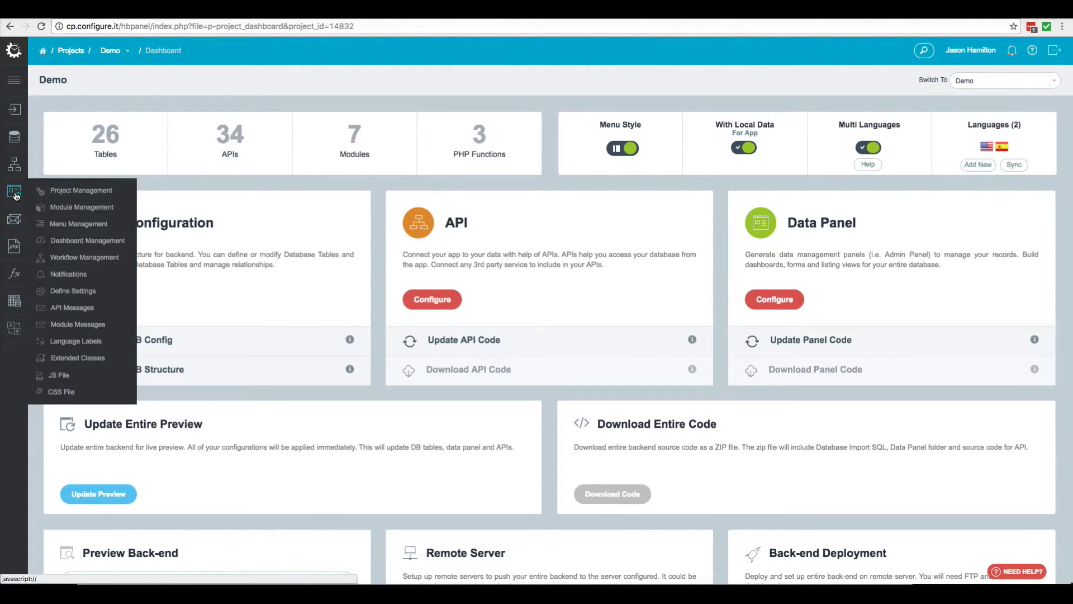
right_click(72, 212)
left_click(104, 216)
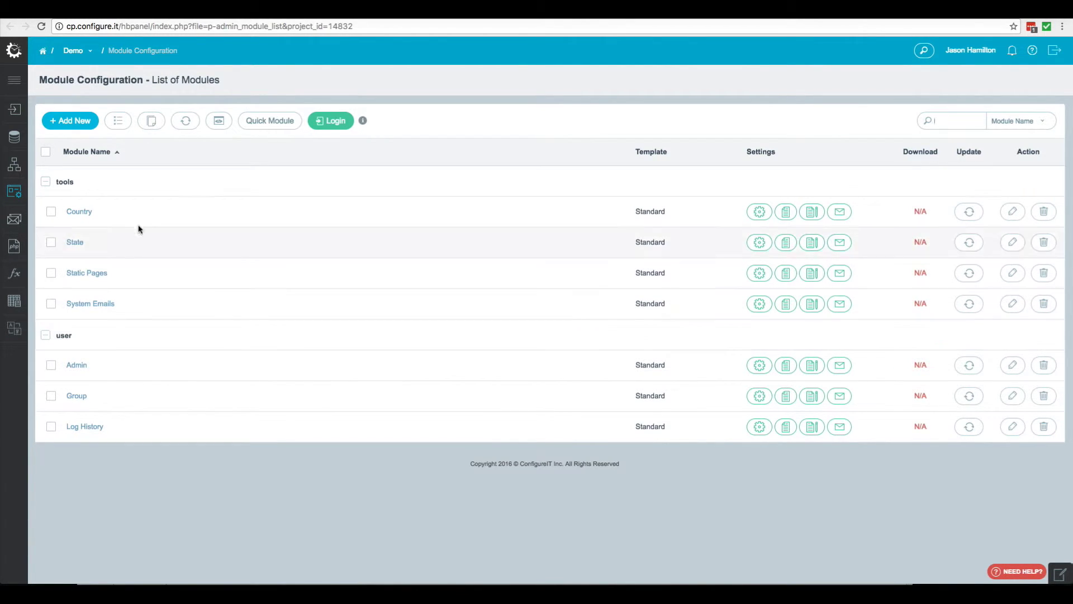
left_click(73, 122)
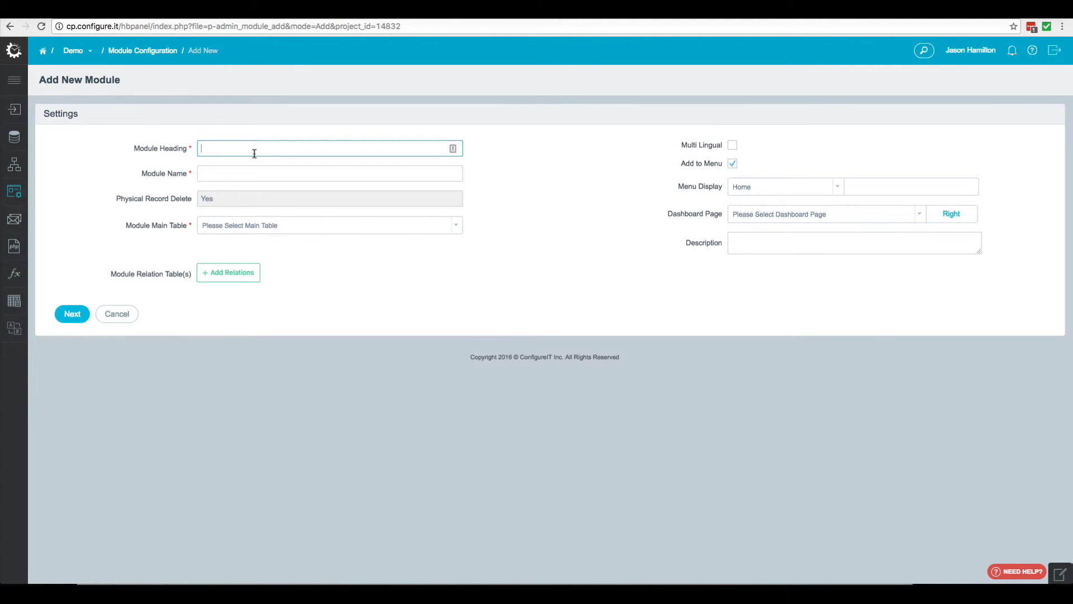
Save a module named Events under Home, based on the atlanta_event table
type("Events")
left_click(834, 191)
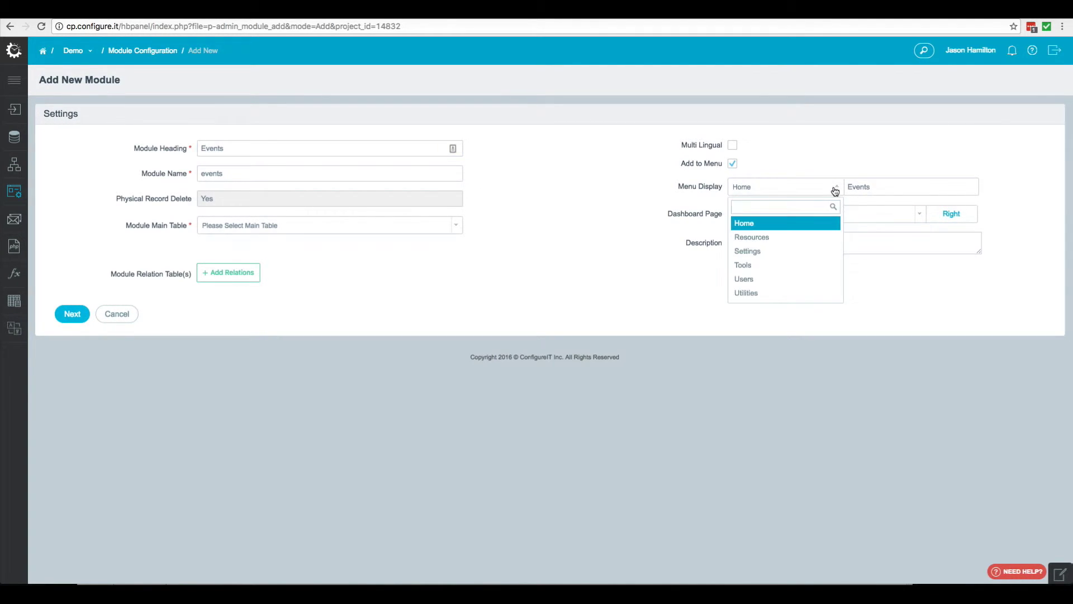
left_click(754, 224)
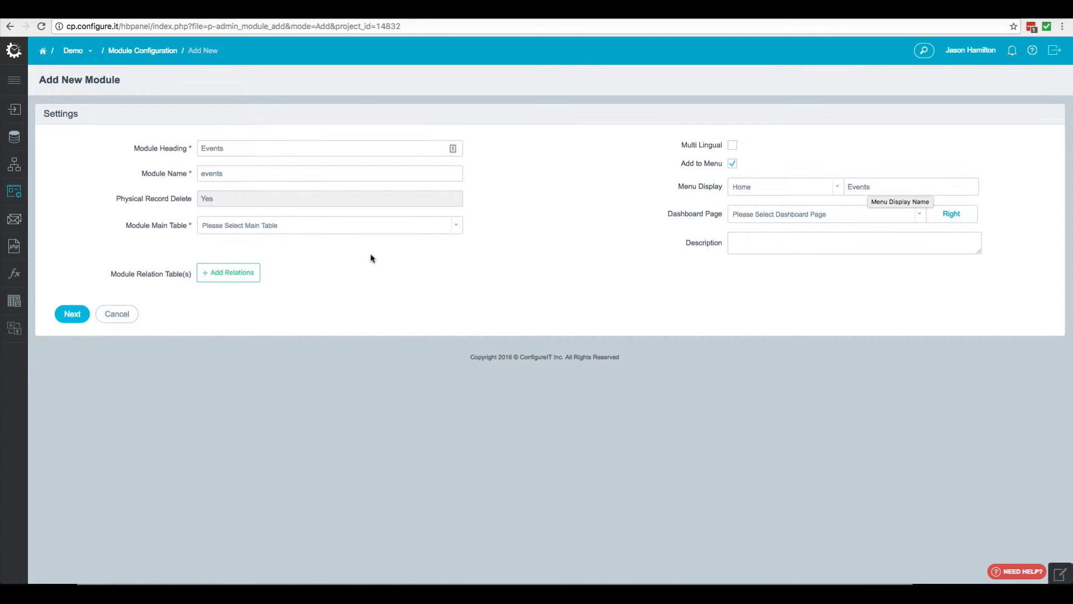
left_click(304, 228)
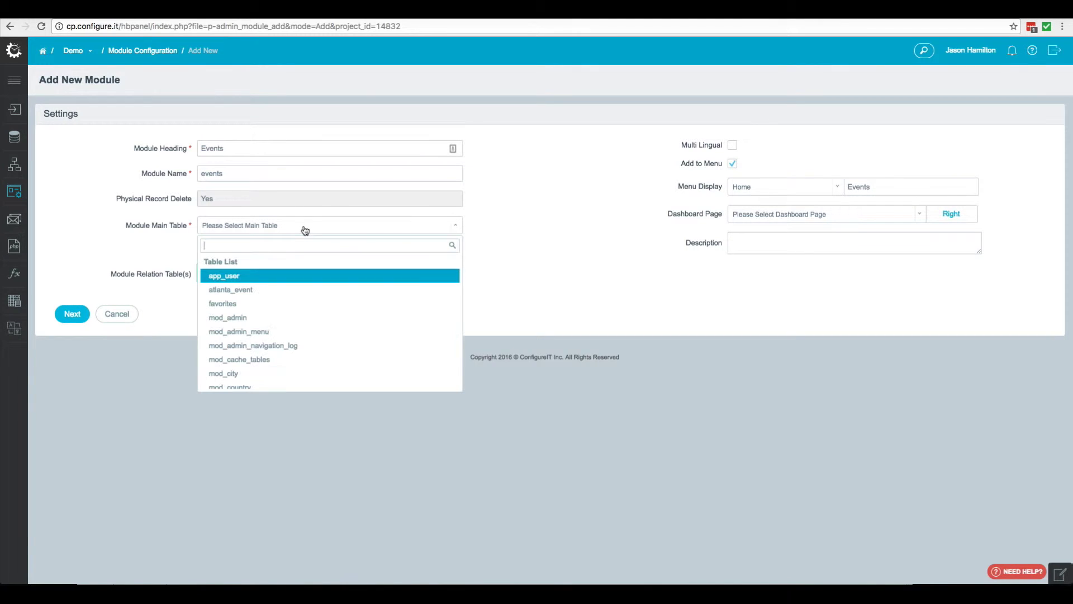
left_click(247, 296)
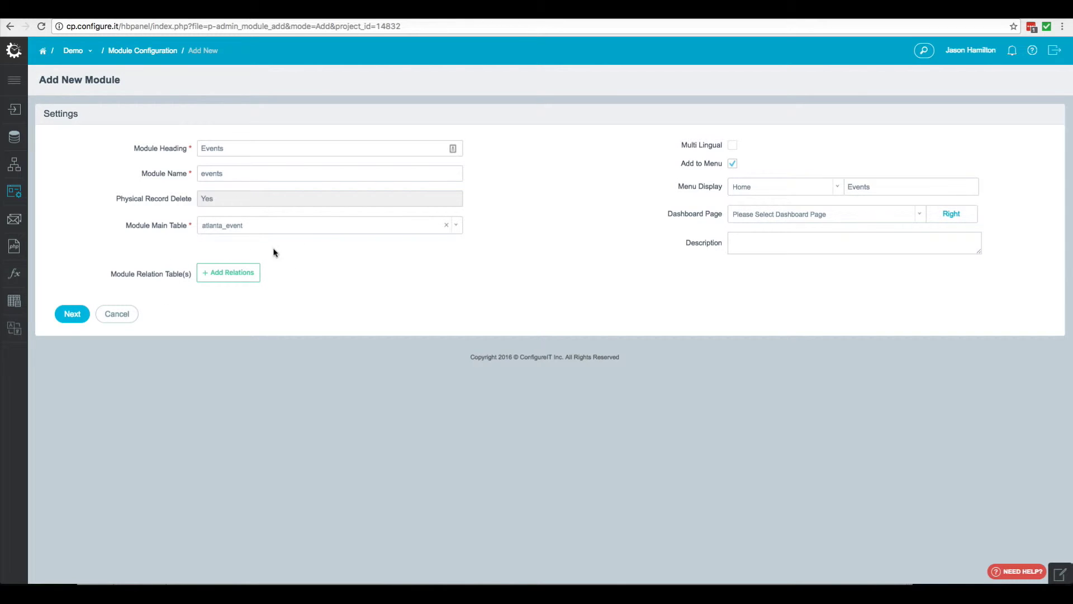
left_click(71, 316)
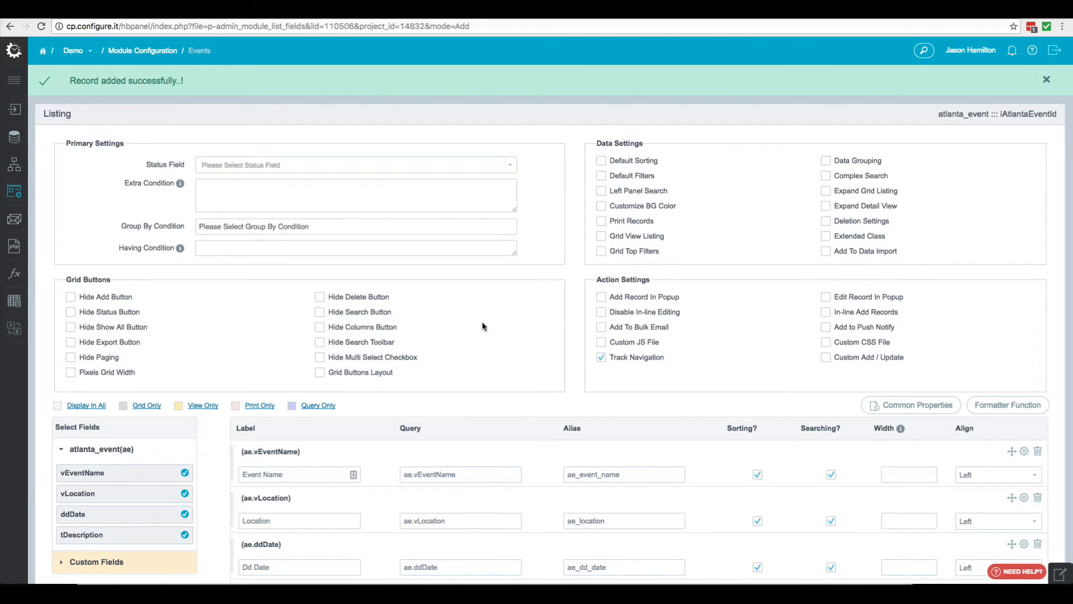
Keep the vEventName, vLocation, ddDate and tDescription listing columns and update the listing
scroll(572, 335, "down", 1)
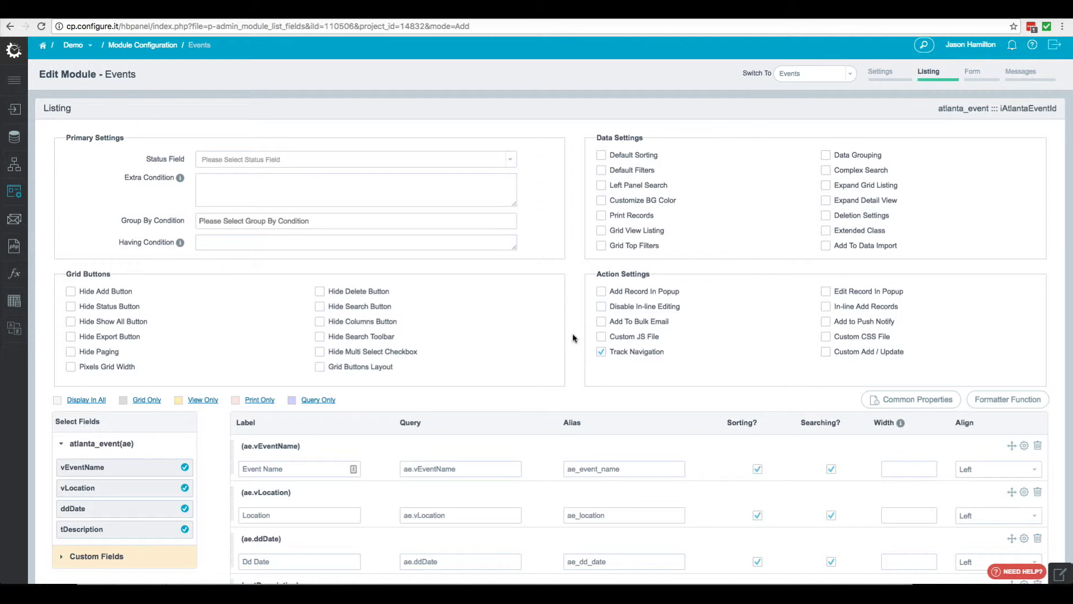
scroll(572, 333, "down", 2)
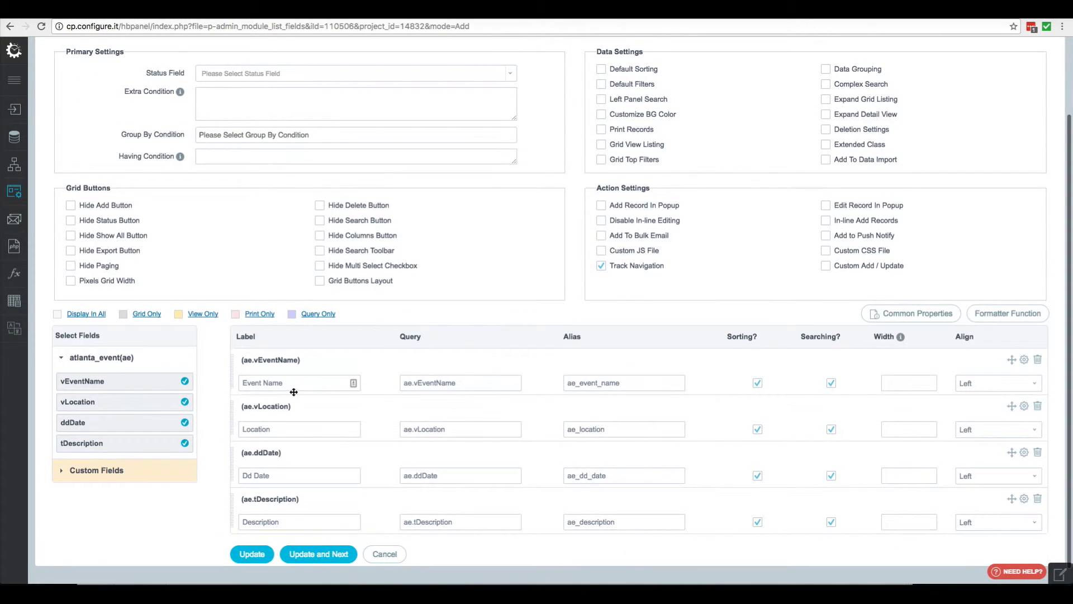
scroll(300, 405, "down", 1)
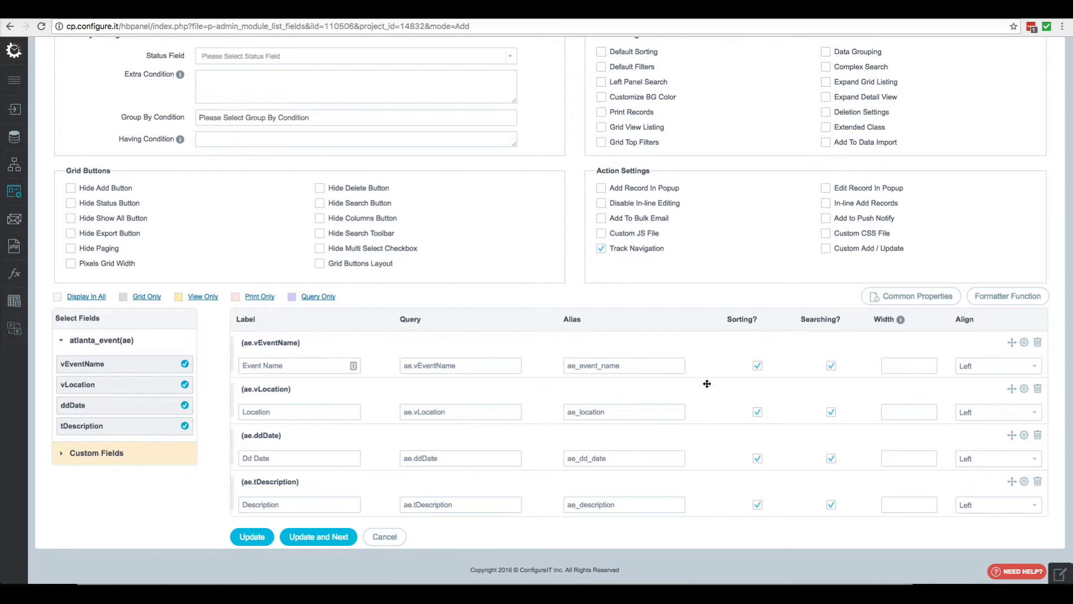
left_click(320, 538)
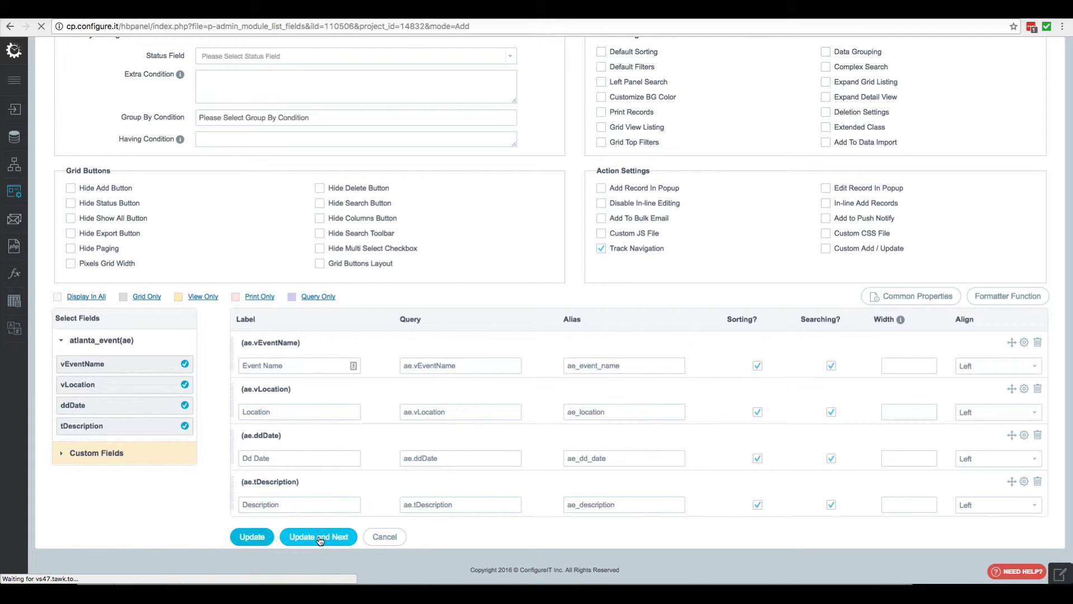
scroll(426, 472, "down", 1)
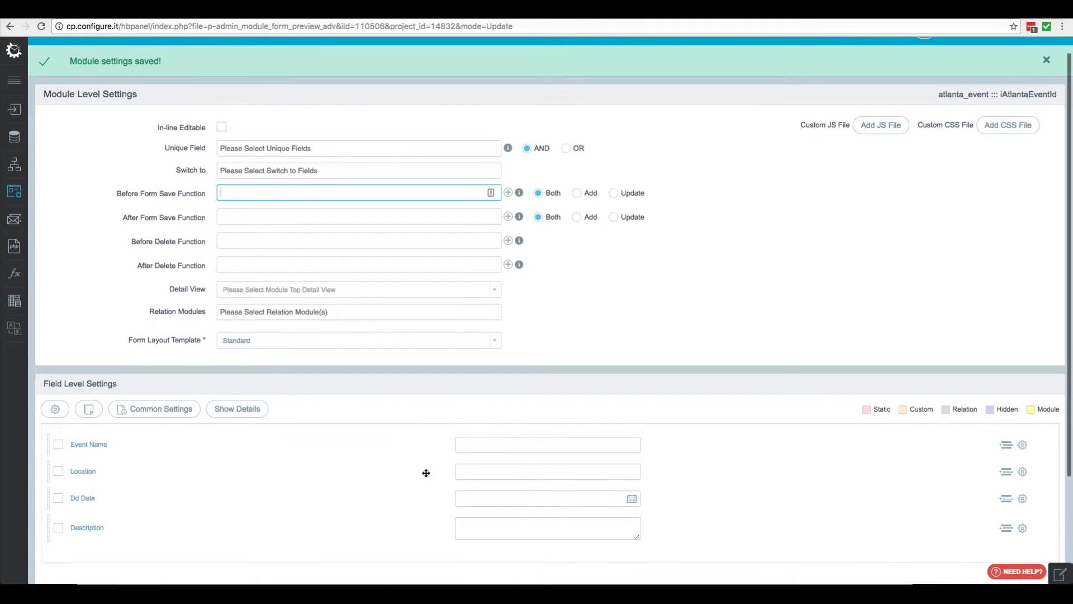
Make the Event Name form field required
scroll(426, 472, "down", 1)
scroll(426, 472, "up", 2)
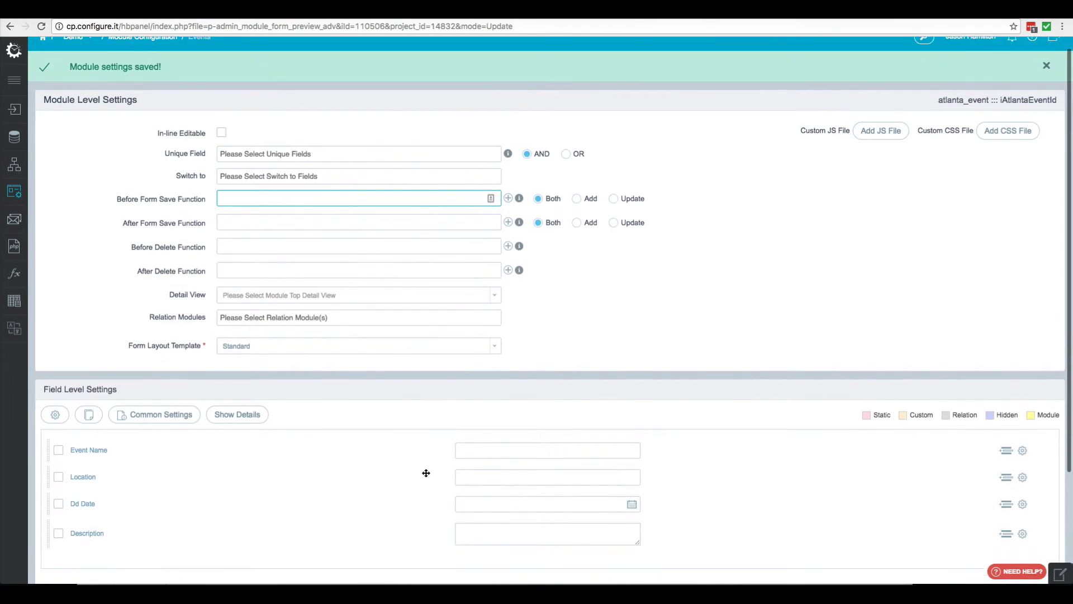
scroll(426, 473, "down", 3)
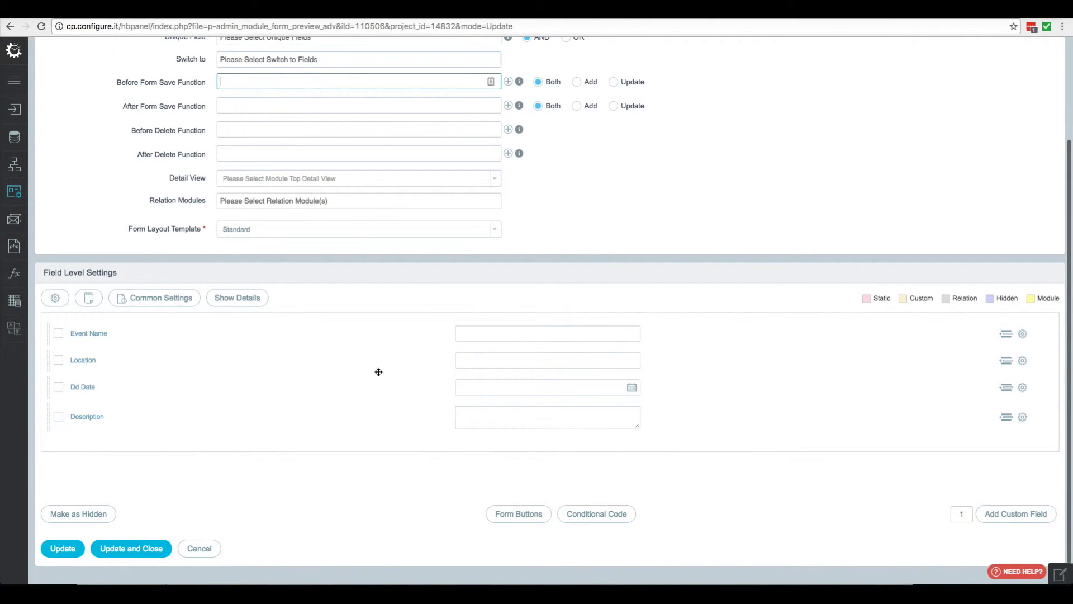
left_click(1024, 337)
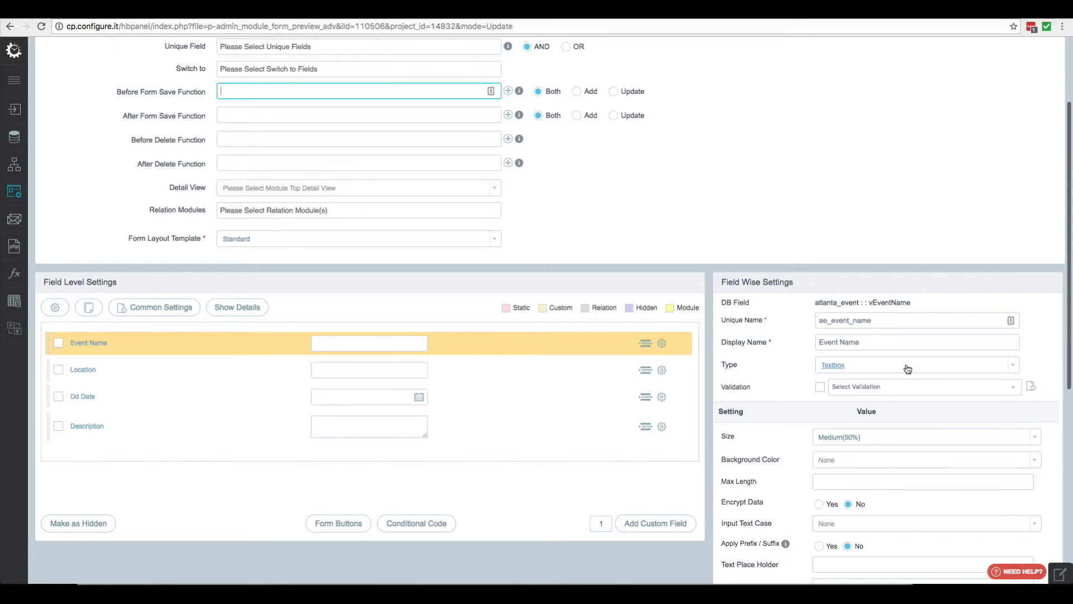
left_click(820, 387)
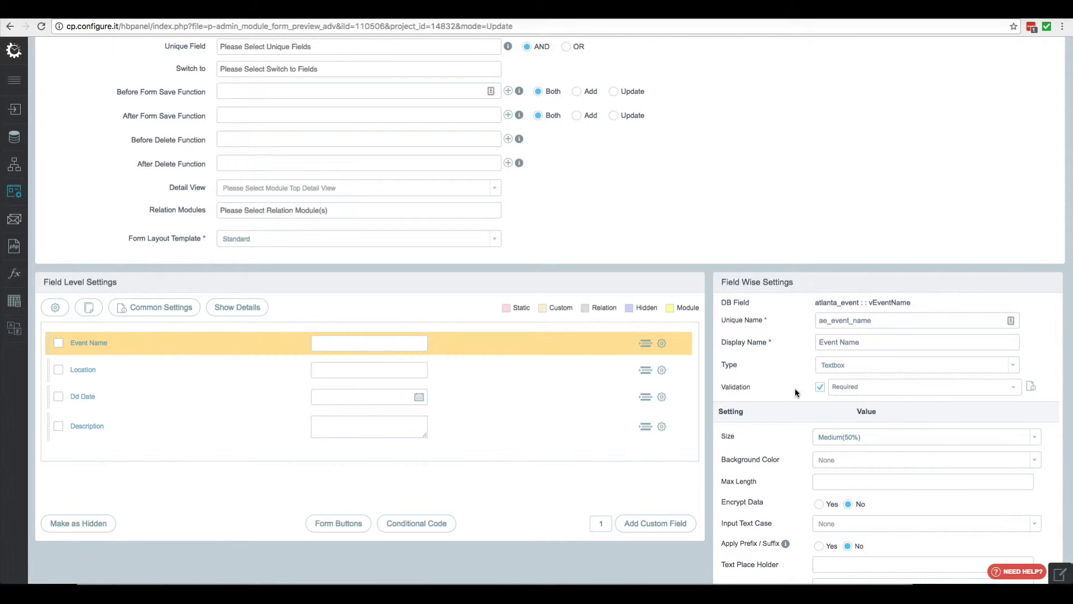
scroll(783, 400, "down", 2)
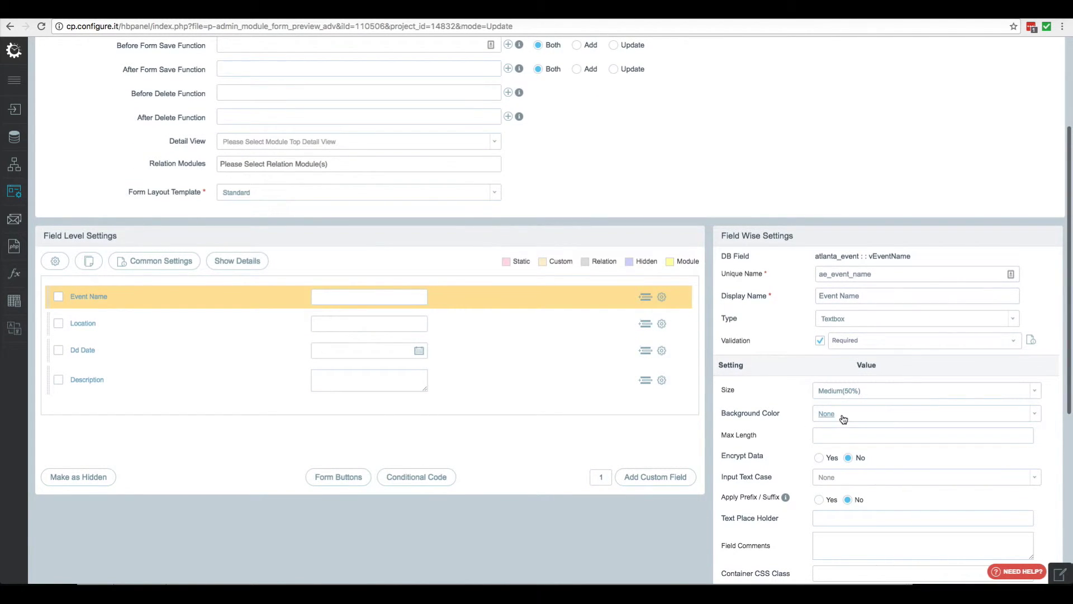
scroll(817, 430, "down", 10)
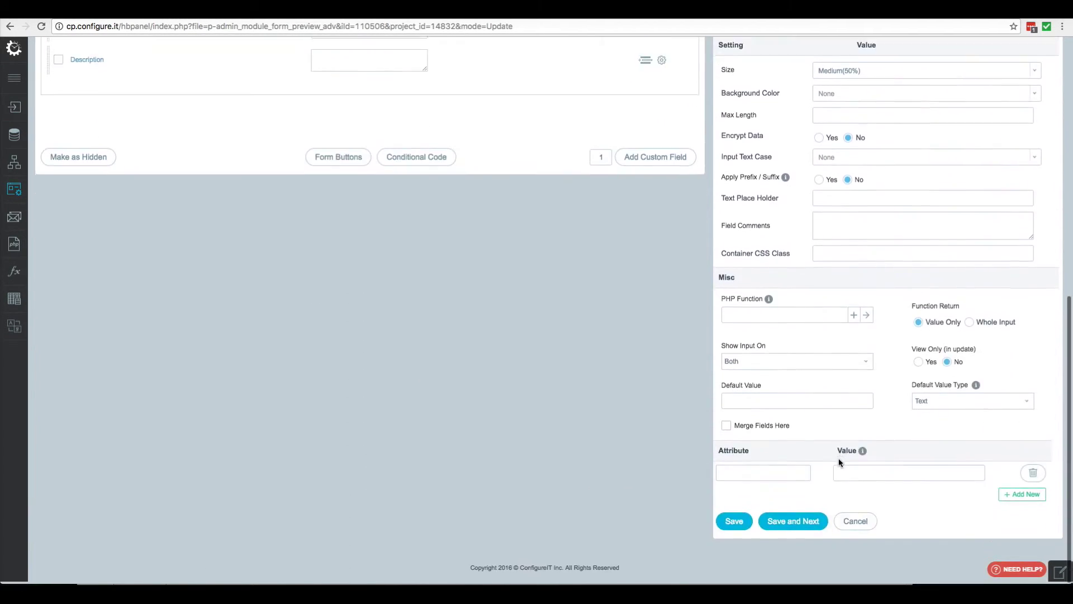
left_click(794, 523)
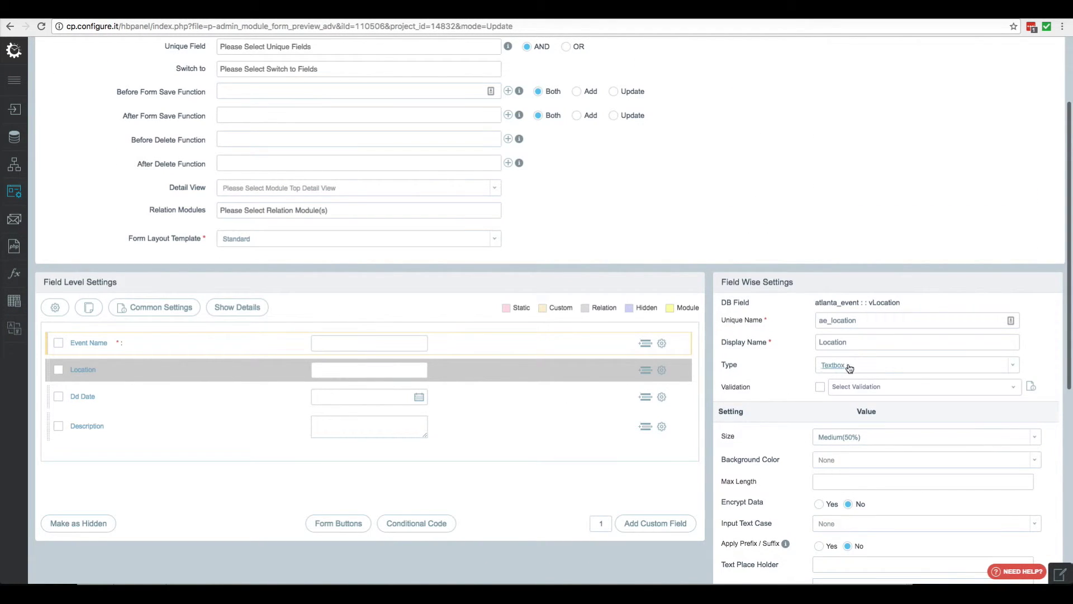
Make Location required and set its size to Full Width(90%)
left_click(818, 387)
scroll(798, 397, "down", 1)
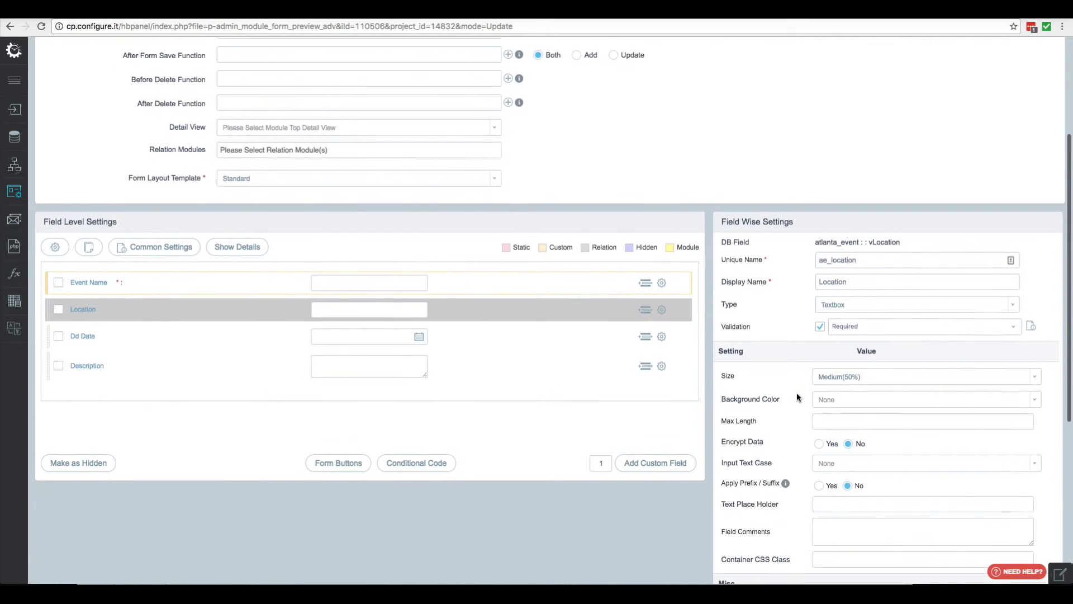
left_click(879, 377)
left_click(844, 464)
scroll(784, 440, "down", 1)
scroll(784, 440, "down", 5)
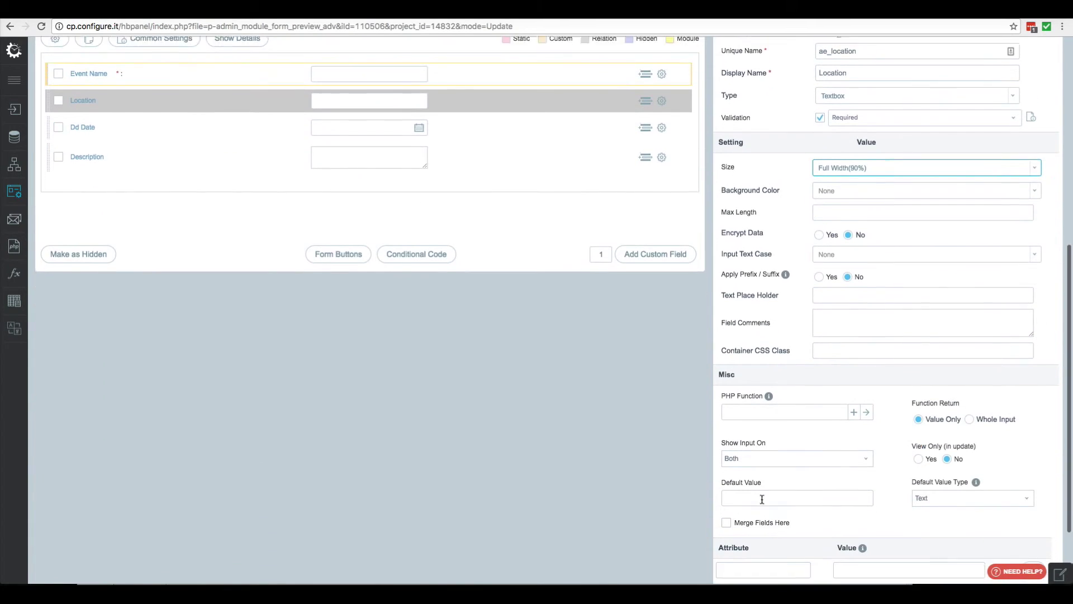
left_click(793, 534)
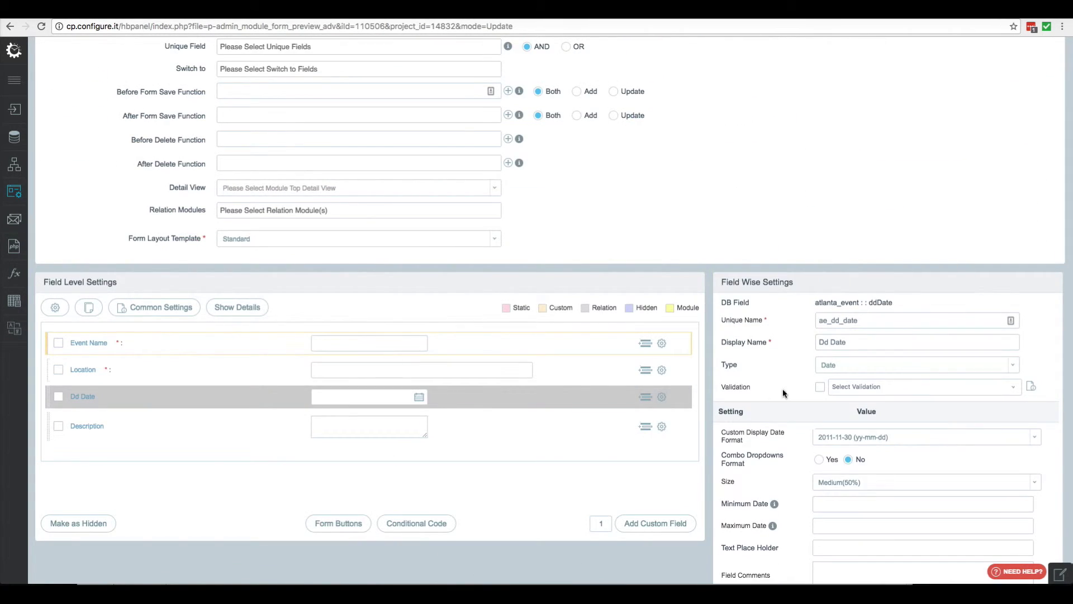
Make Dd Date a required Date field with placeholder 'Select Date'
left_click(857, 366)
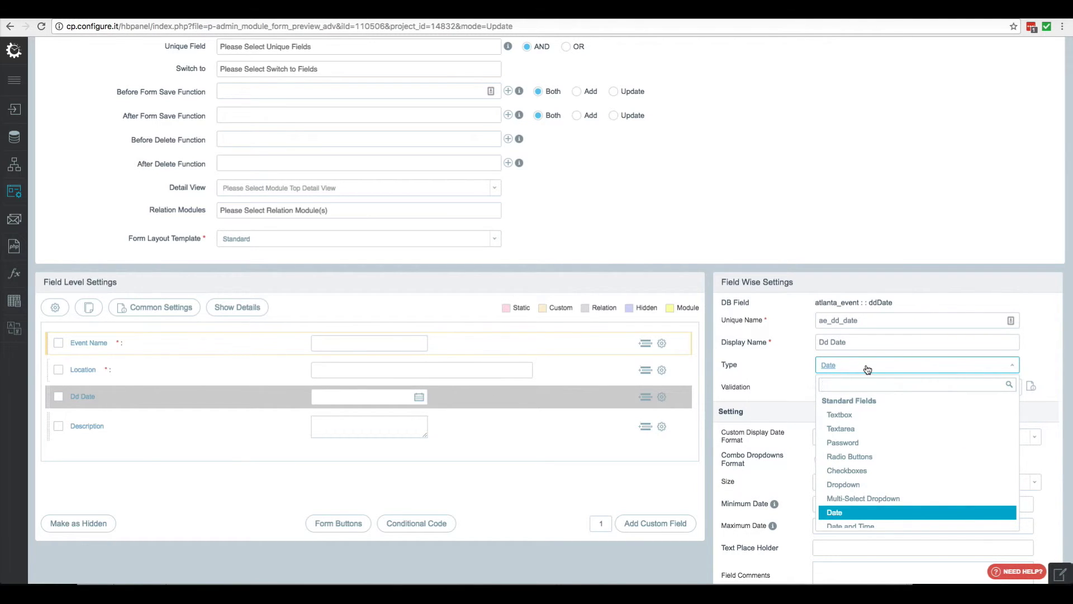
left_click(866, 368)
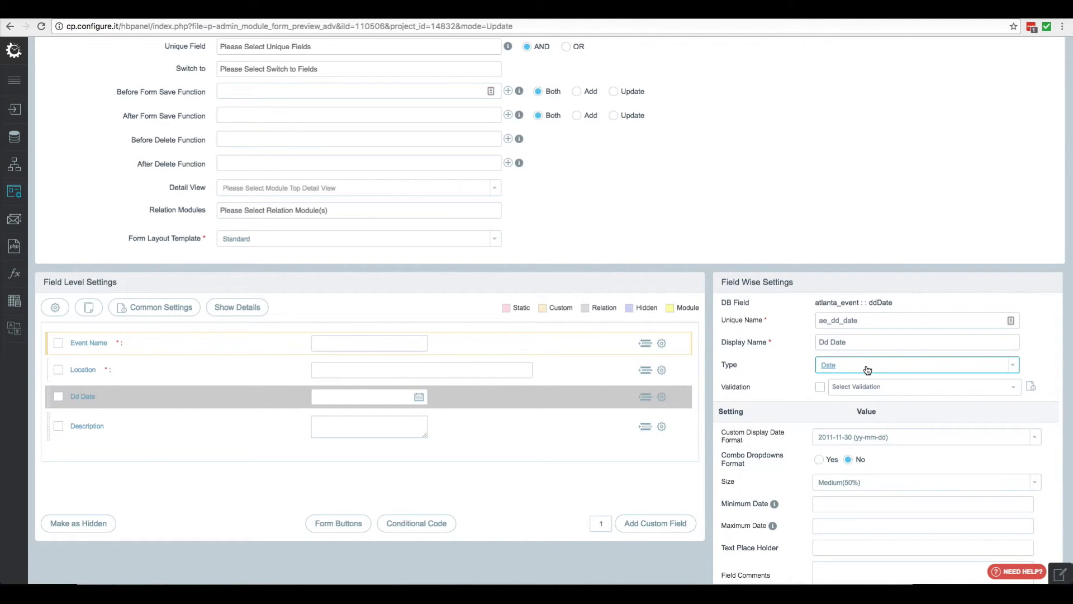
left_click(820, 387)
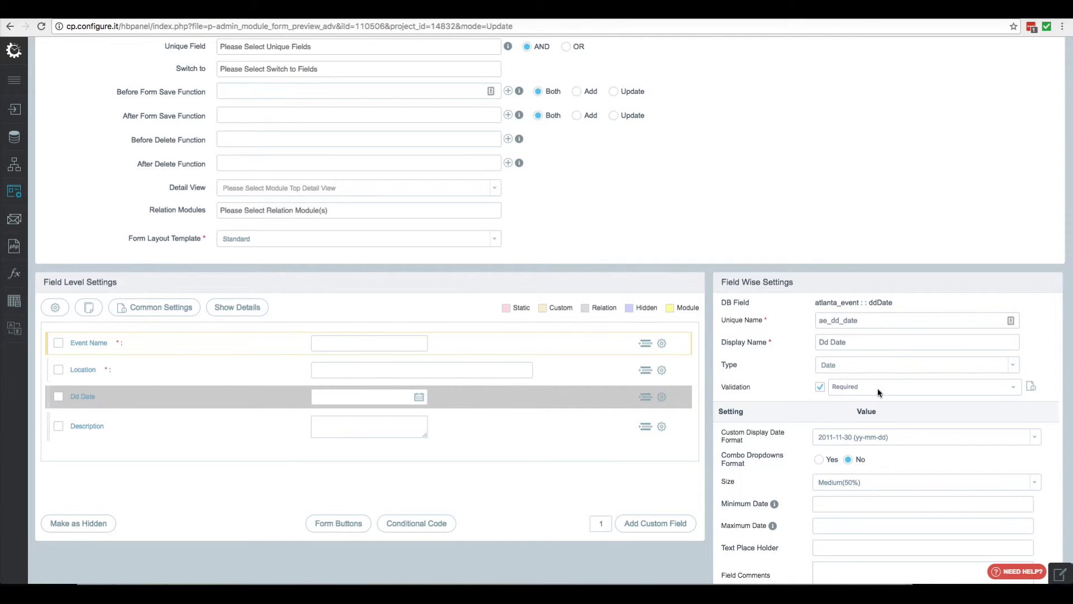
scroll(794, 408, "down", 1)
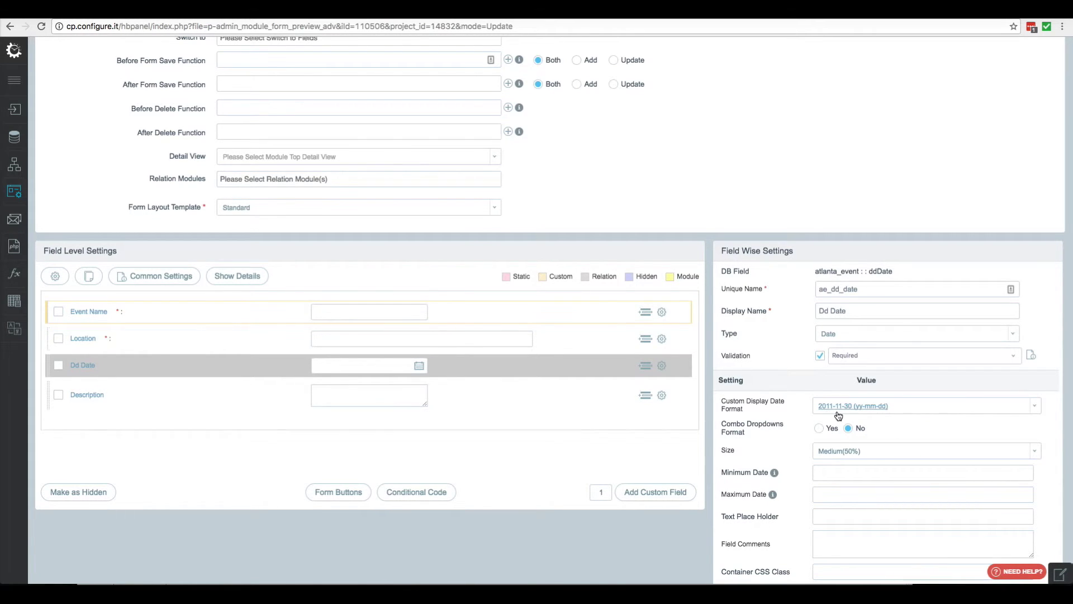
scroll(783, 421, "down", 5)
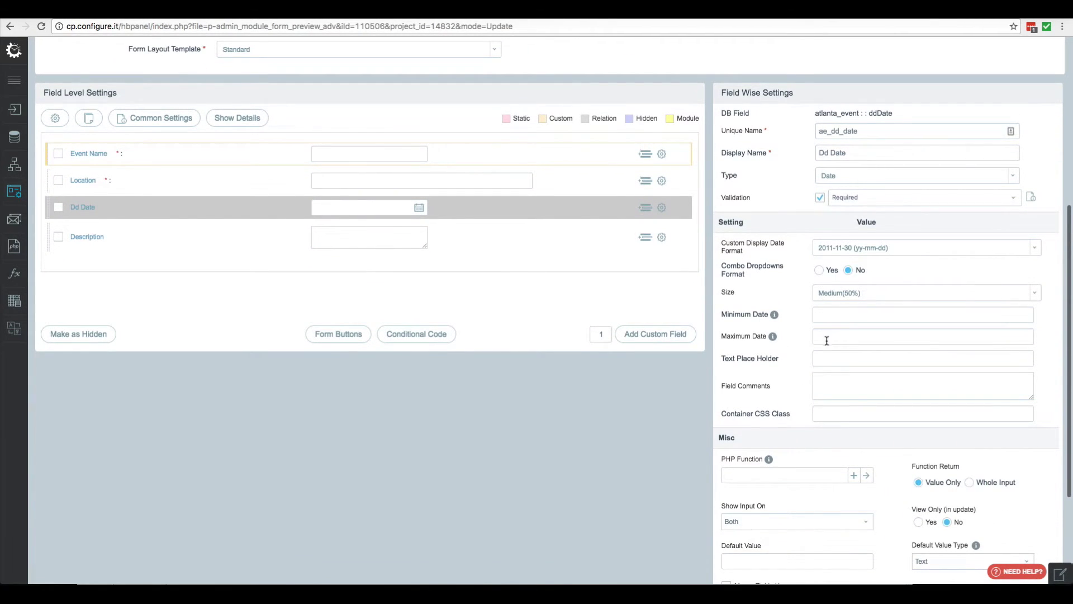
left_click(836, 359)
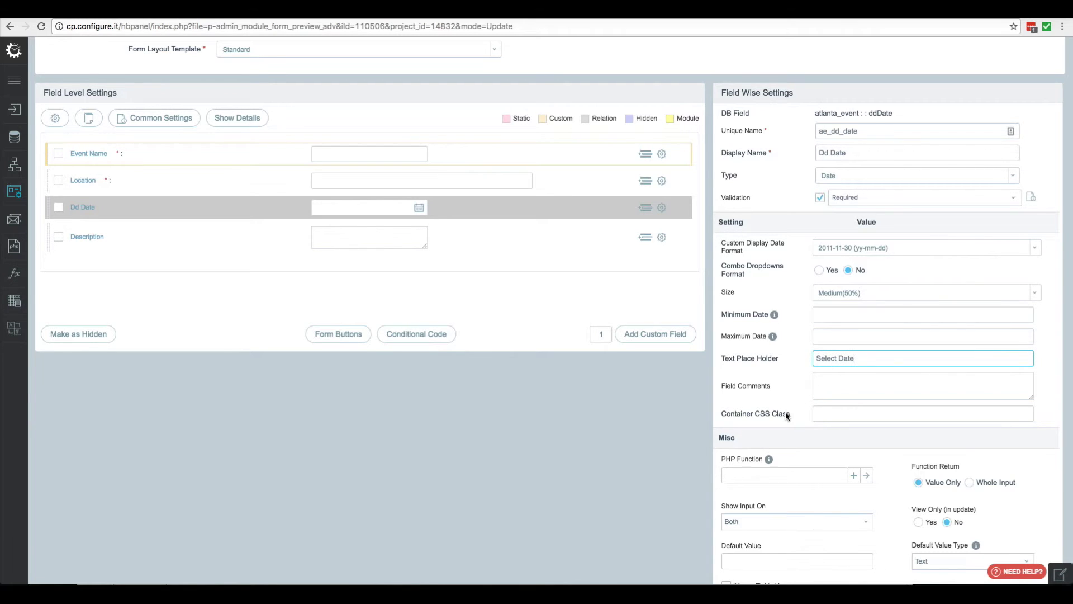
scroll(786, 414, "down", 2)
scroll(748, 531, "down", 1)
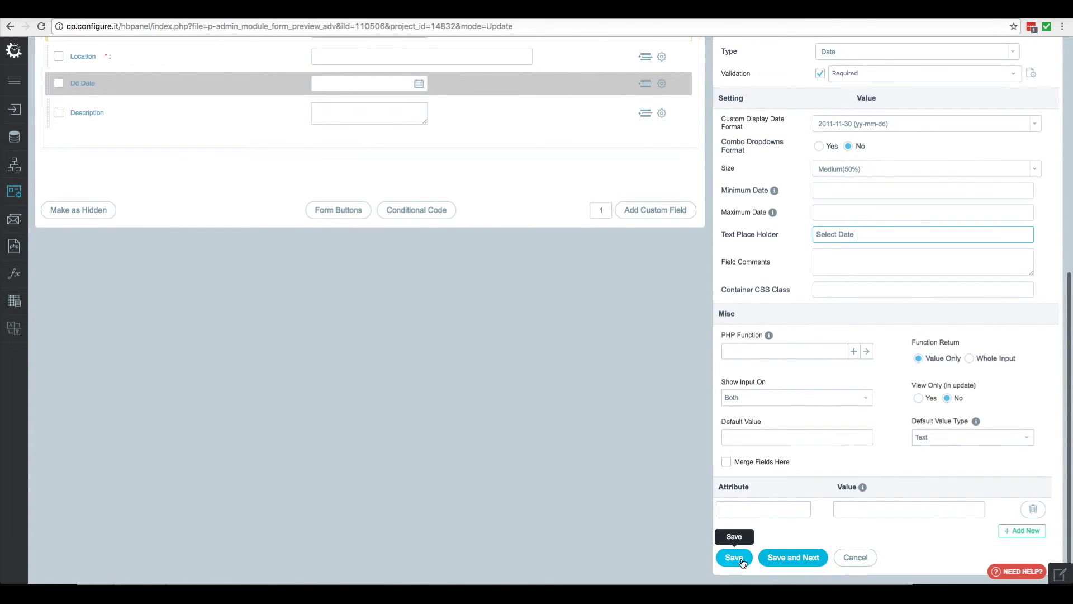
left_click(784, 553)
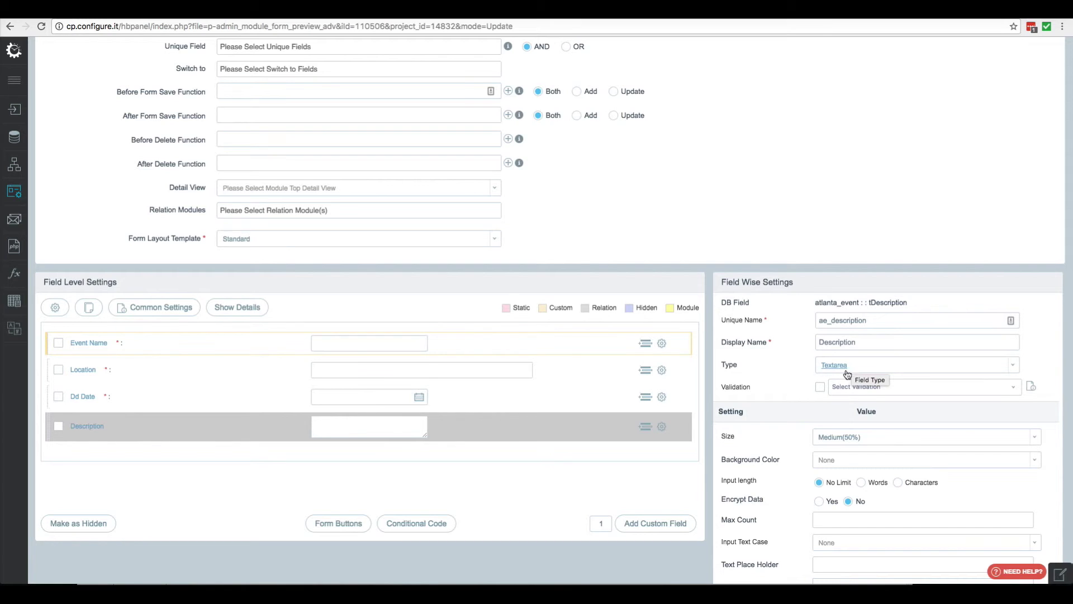
Make Description a required field with Full Width(90%) size
left_click(821, 385)
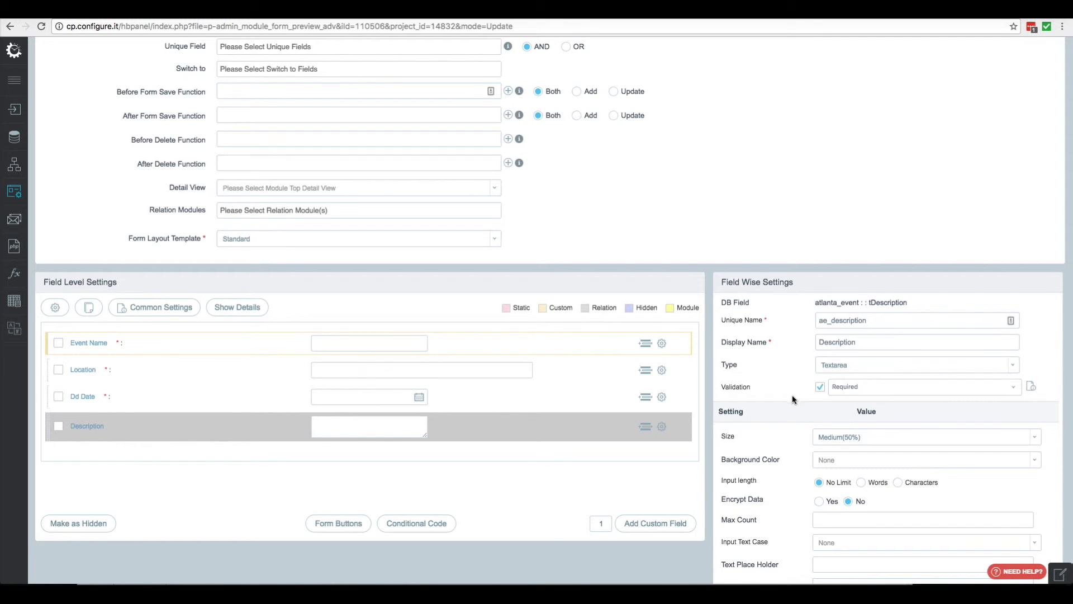
scroll(790, 397, "down", 4)
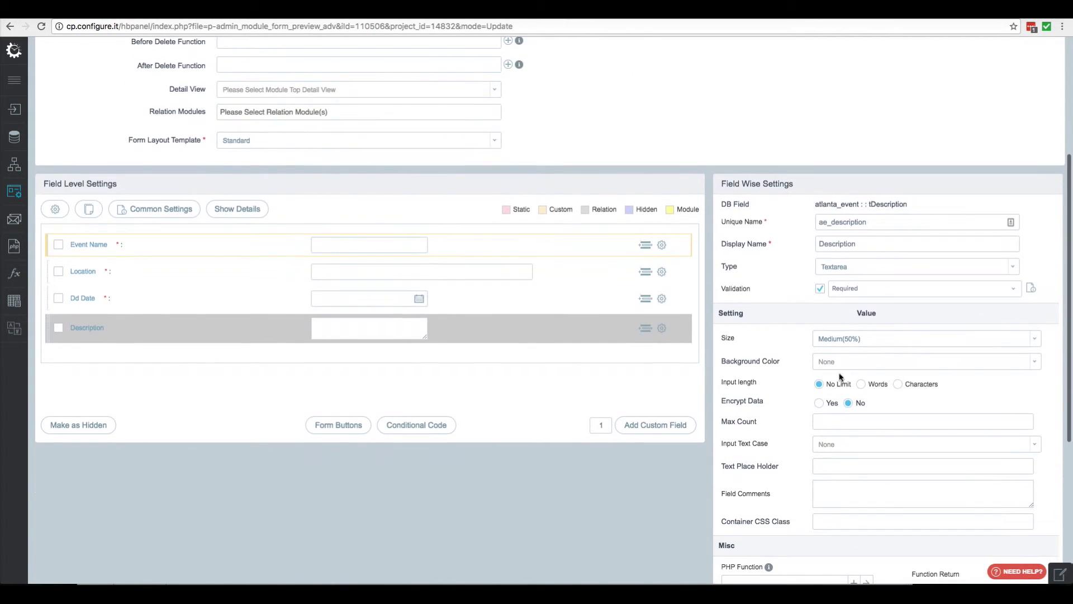
left_click(869, 344)
left_click(843, 429)
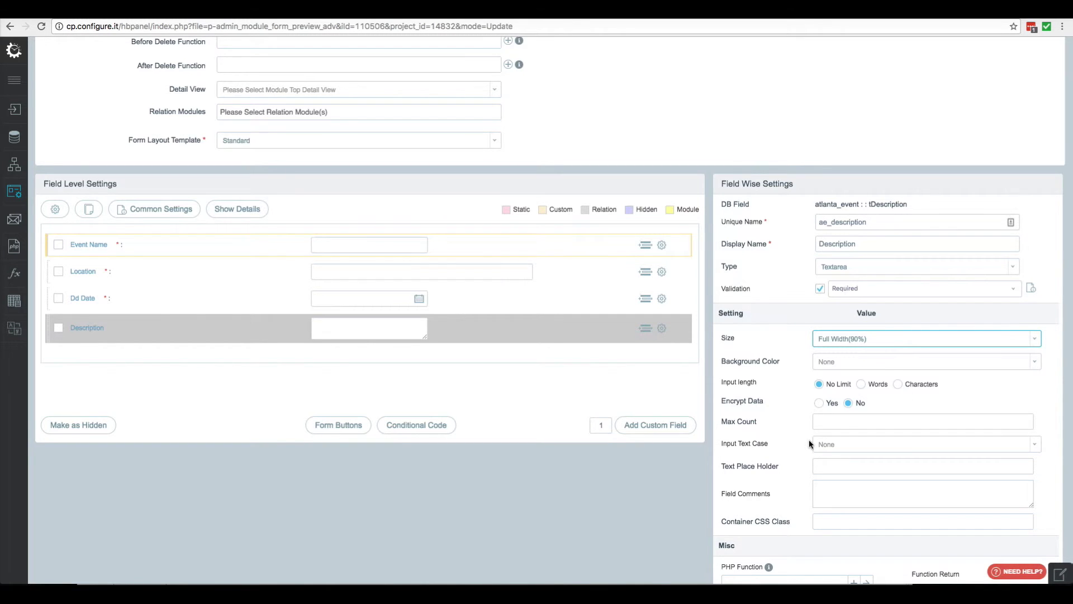
Give Description the placeholder 'Please add description' and save its field settings
scroll(808, 444, "down", 2)
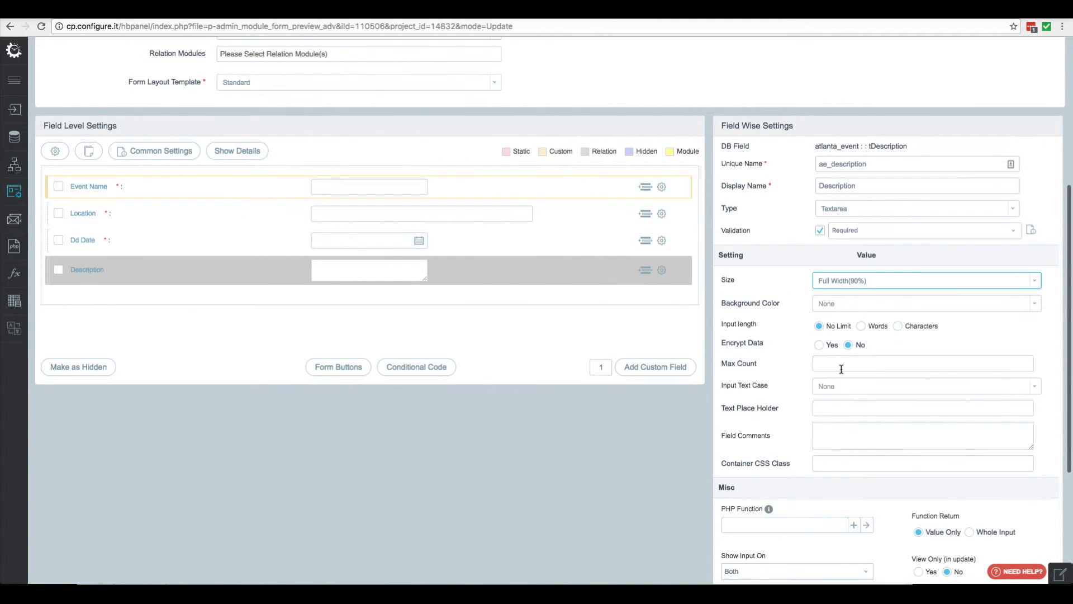
left_click(843, 389)
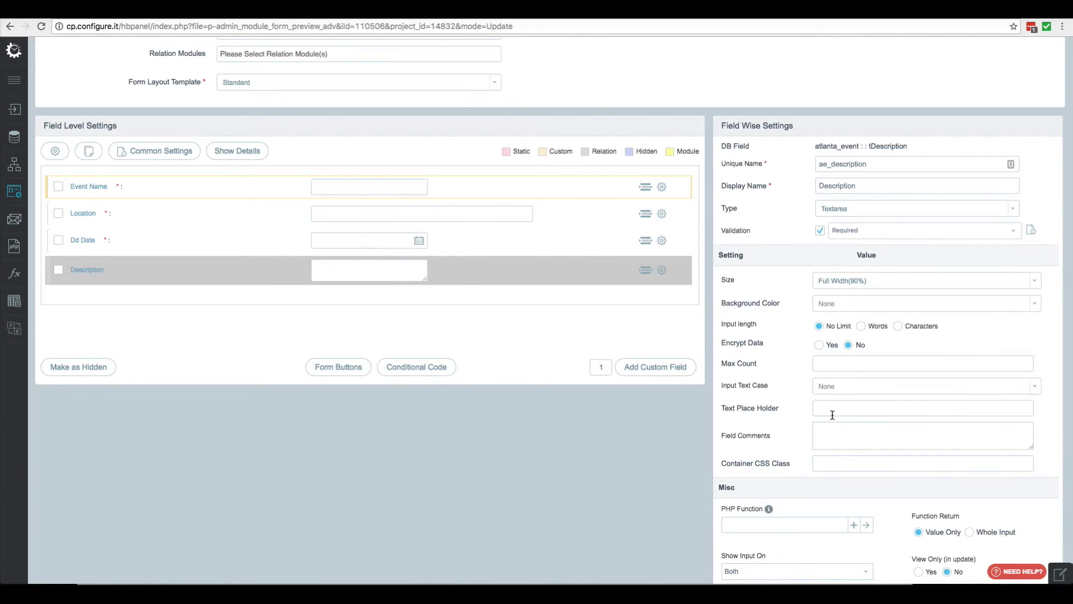
left_click(832, 415)
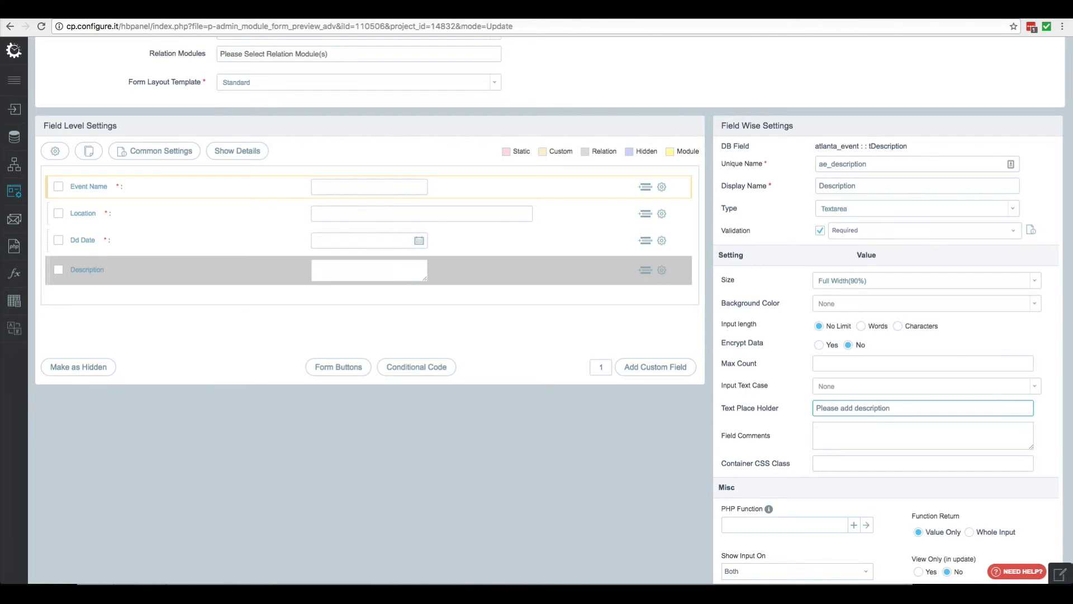
scroll(797, 438, "down", 5)
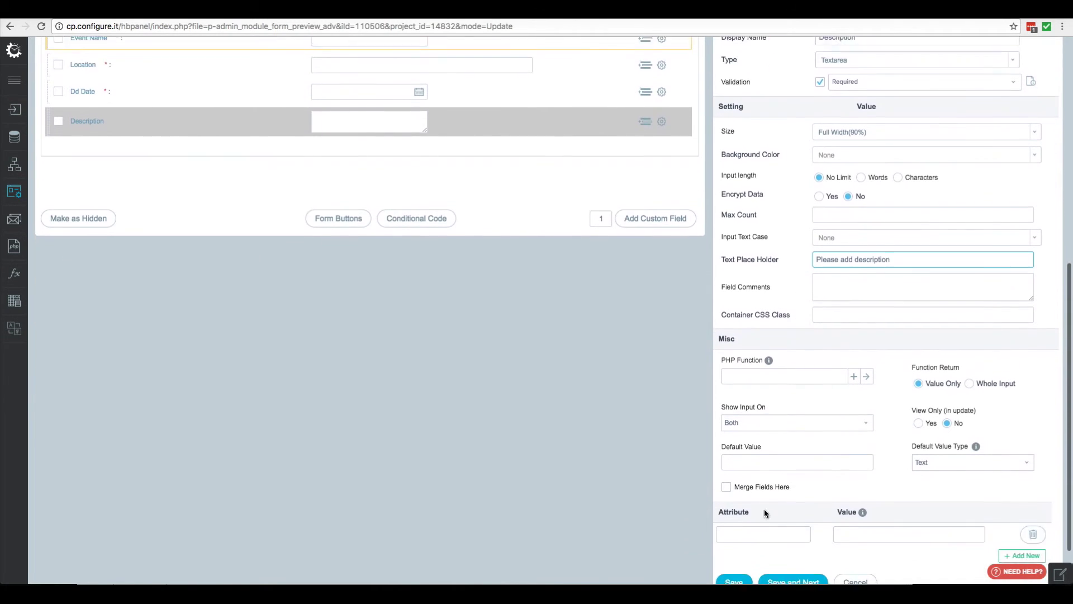
scroll(769, 503, "down", 1)
left_click(732, 538)
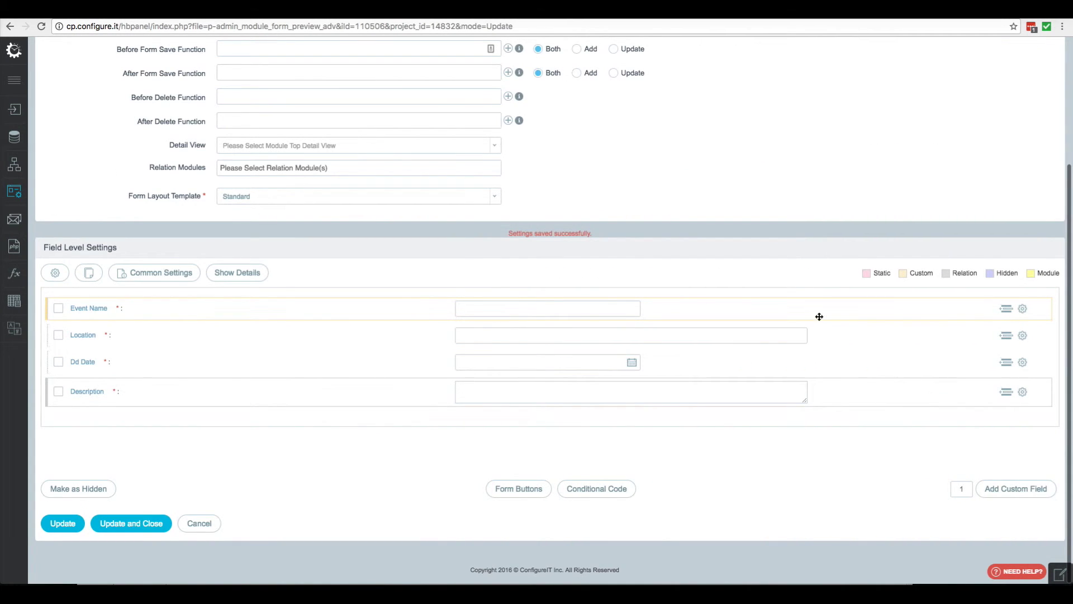
Apply the updated Events form configuration with Update
left_click(71, 526)
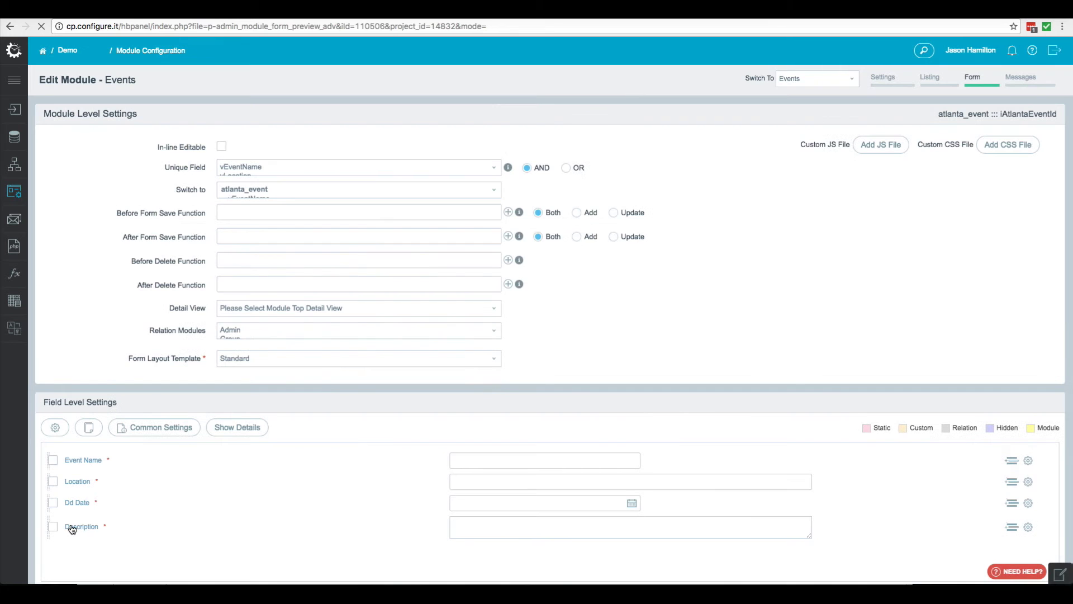
Open the generated Admin Panel from the sidebar and log in with the admin username and password
right_click(16, 112)
left_click(56, 115)
left_click(301, 11)
type("admin")
left_click(482, 293)
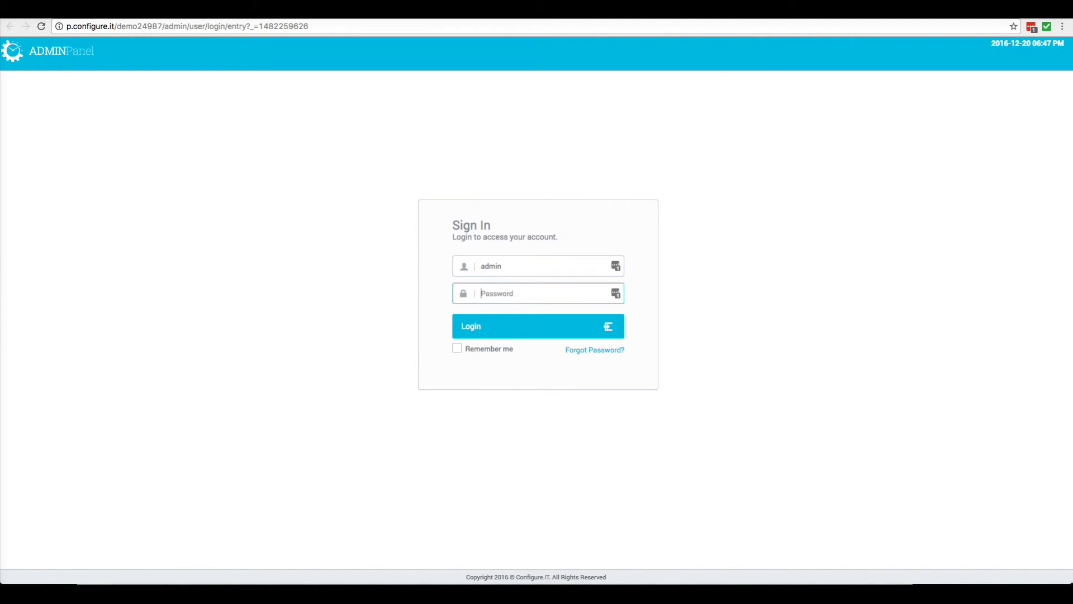
type("ad")
left_click(506, 333)
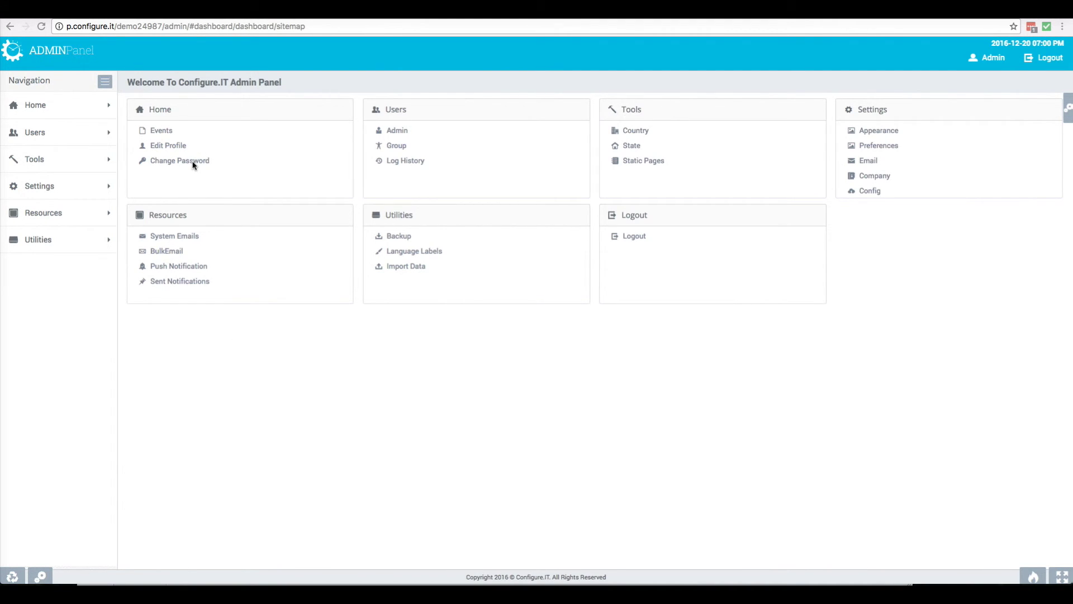
Open the Macy's Pink Pig event from Events and delete 'SQUARE' from its name
left_click(161, 132)
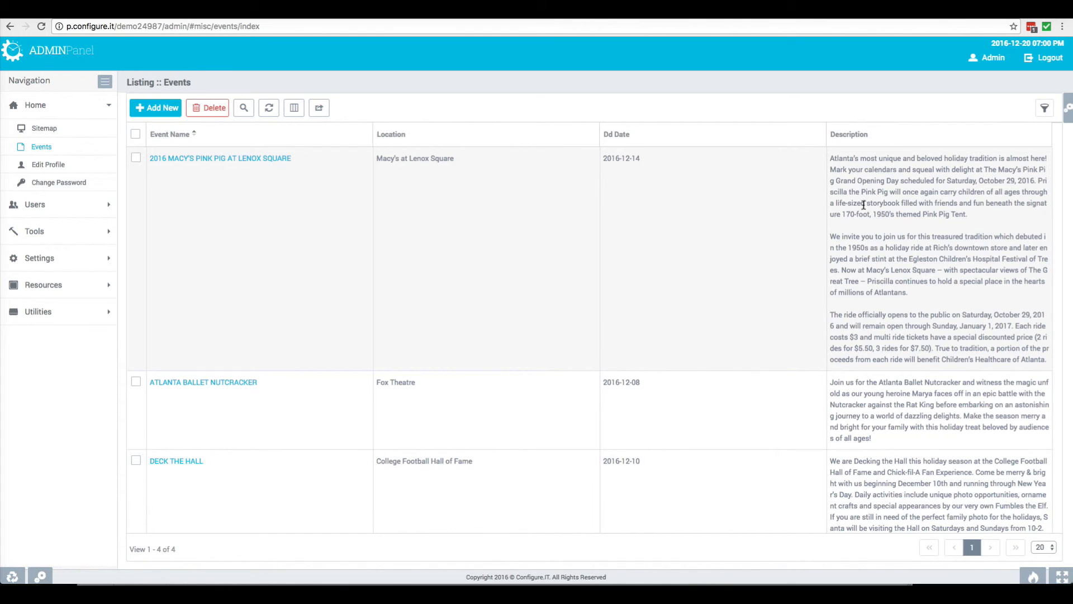
left_click(196, 157)
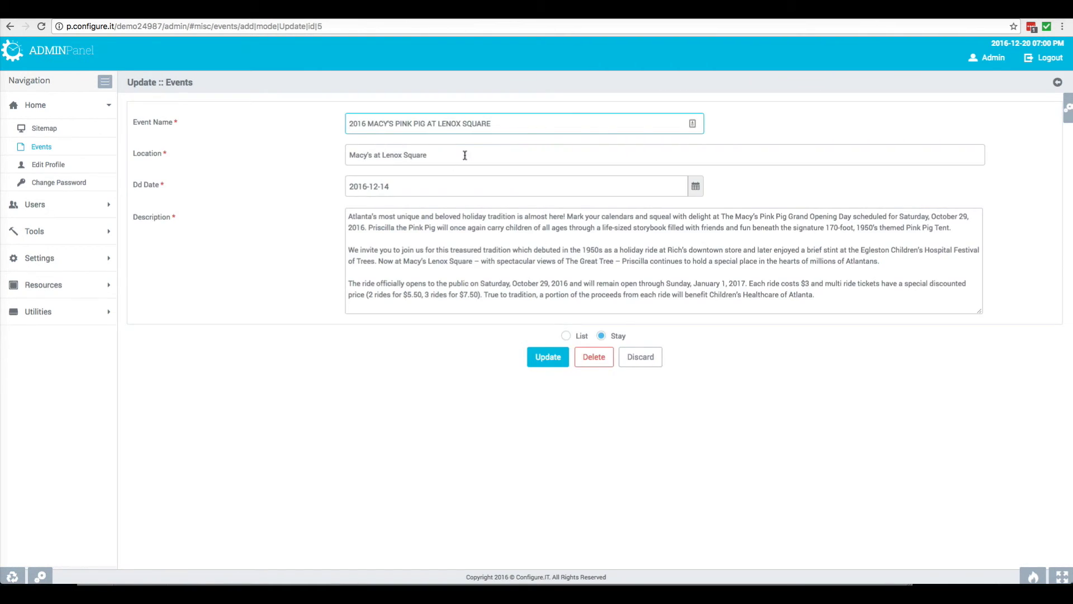
left_click_drag(494, 124, 463, 123)
key("BackSpace")
Remove the last two description paragraphs and save, returning to the List
left_click_drag(826, 299, 338, 248)
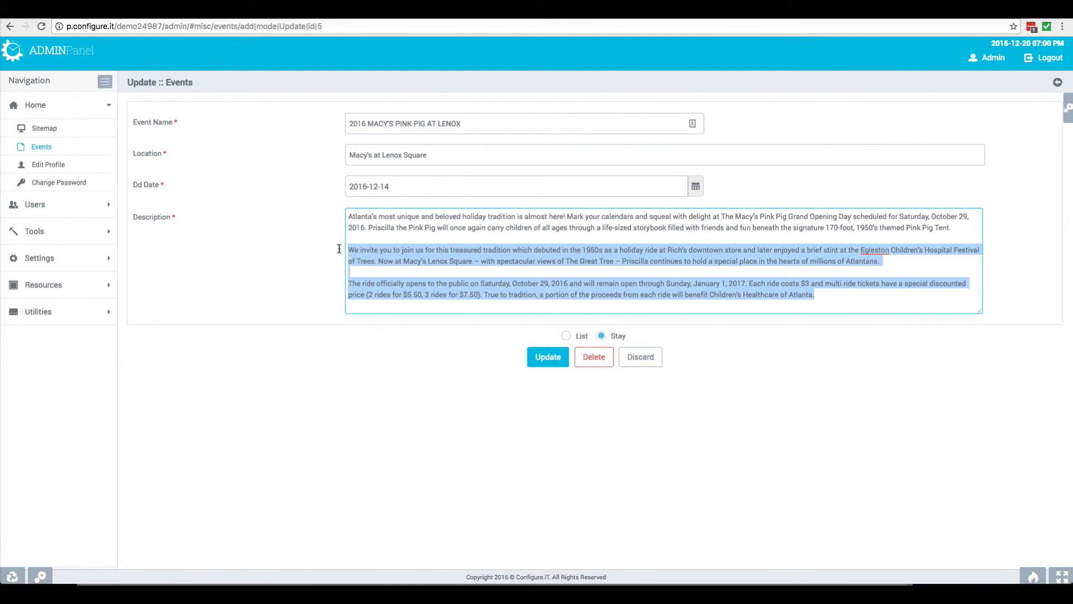
key("BackSpace")
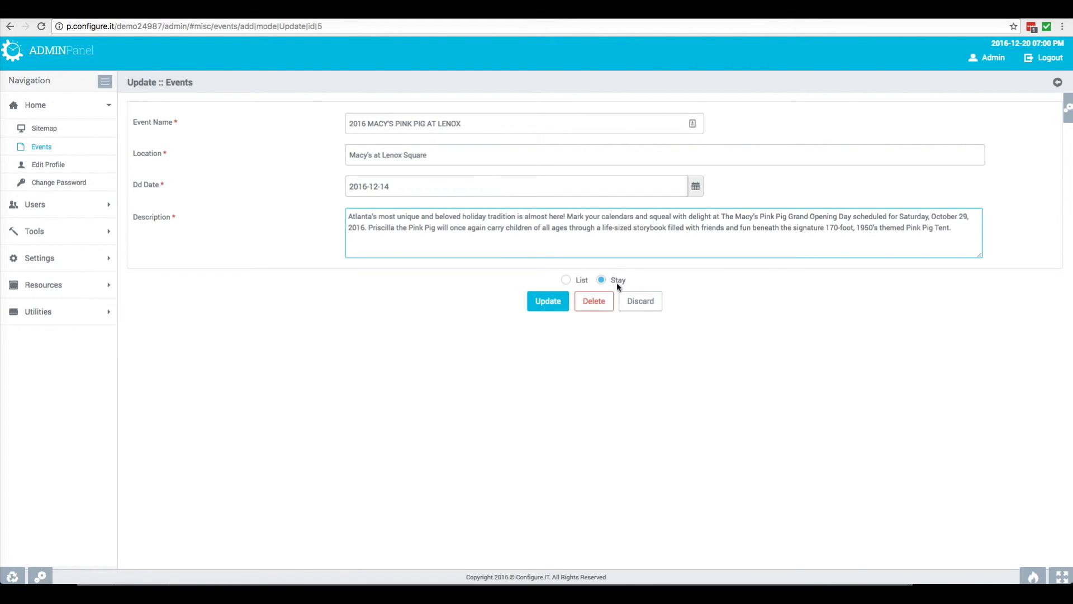
left_click(566, 280)
left_click(548, 302)
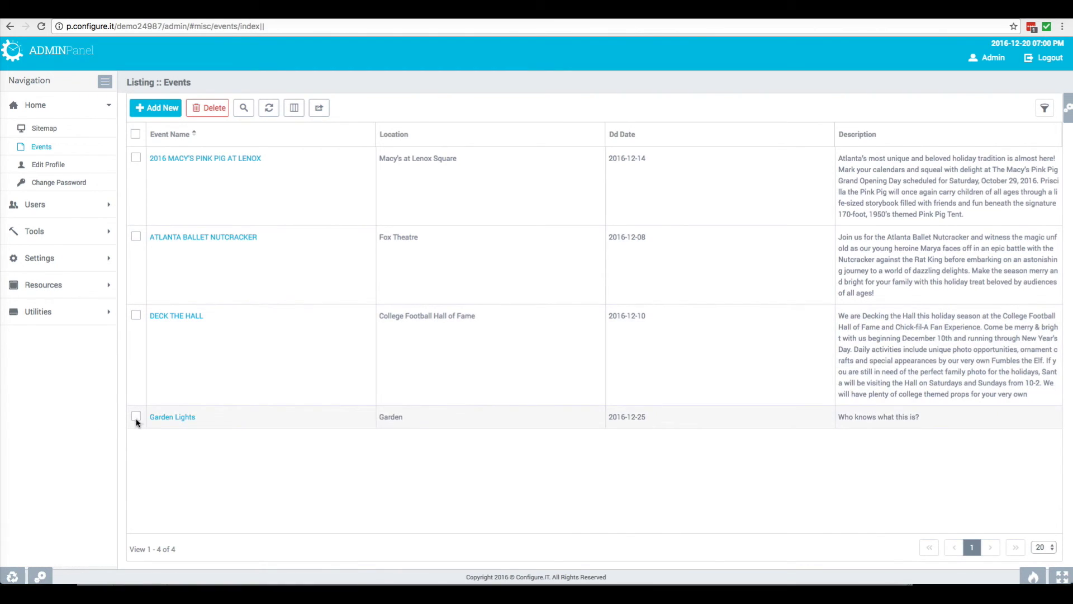
Delete the Garden Lights event record, confirming the deletion, then start an Add New event
left_click(136, 418)
left_click(173, 421)
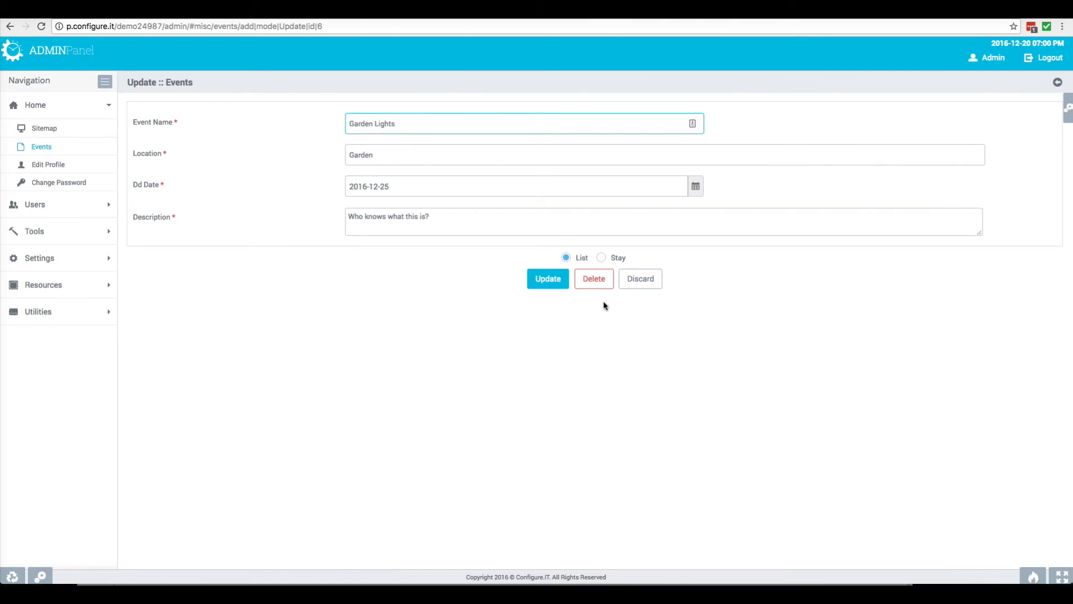
left_click(598, 282)
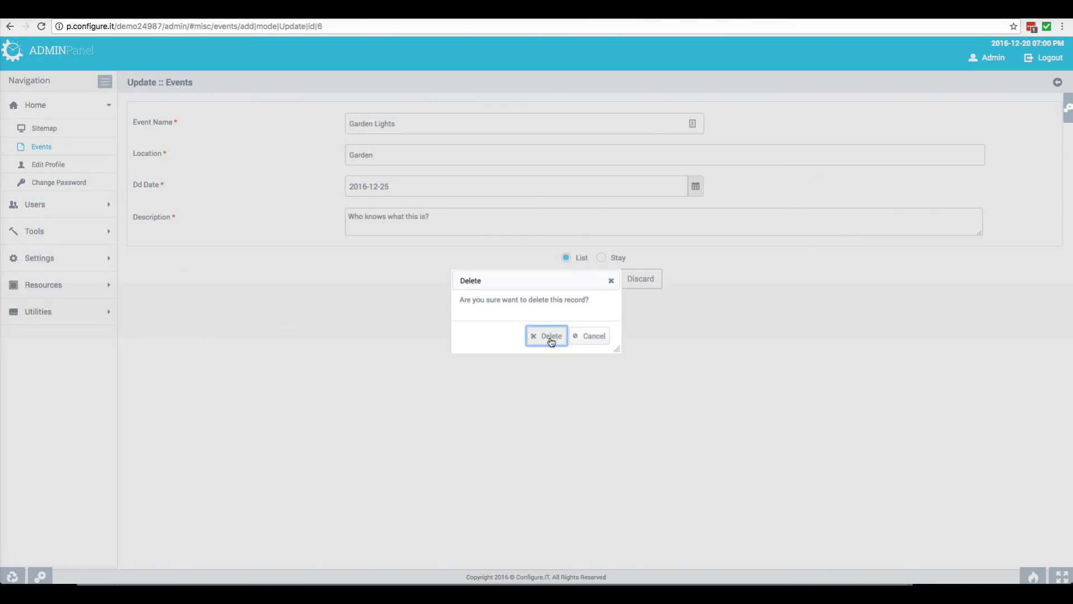
left_click(550, 339)
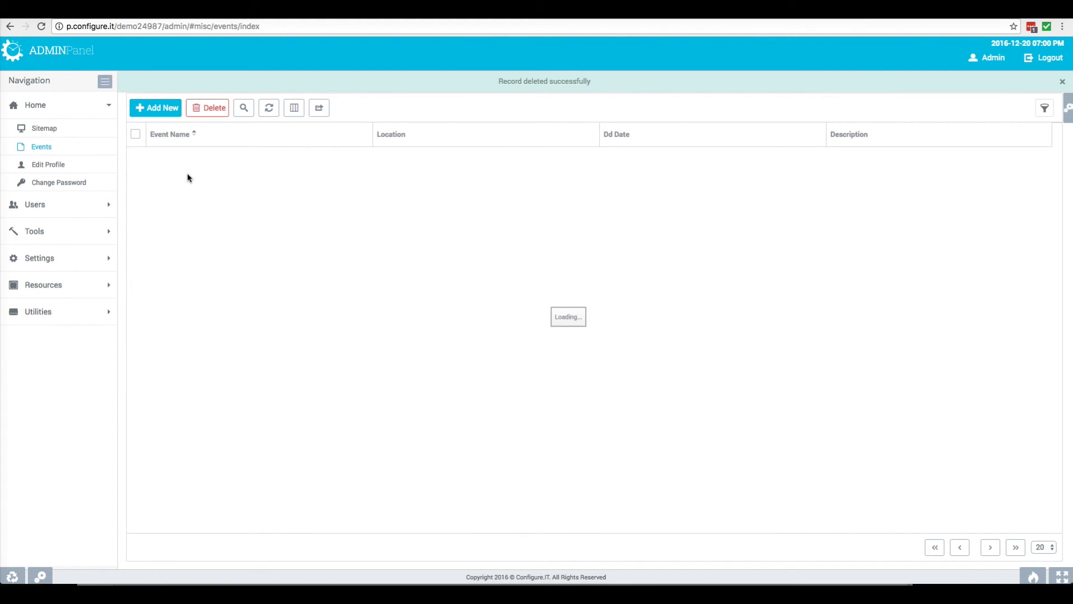
left_click(153, 113)
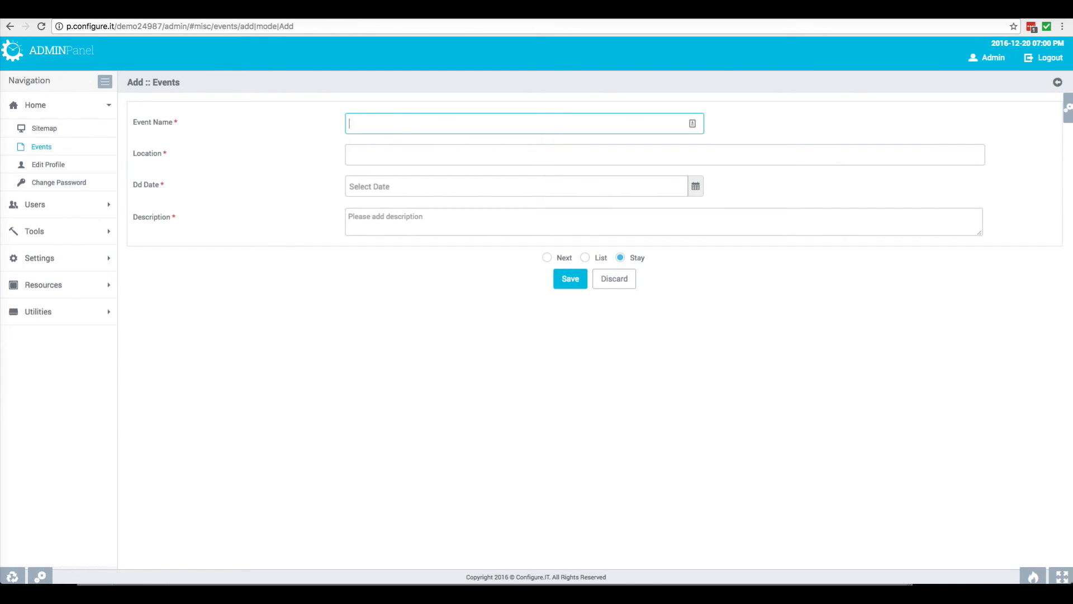
Enter event name I SEE A STORY: THE ART OF ERIC CARLE, location High Museum of Art, date 2016-12-29
type("I SEE A STORY: THE ART OF ERIC CARLE")
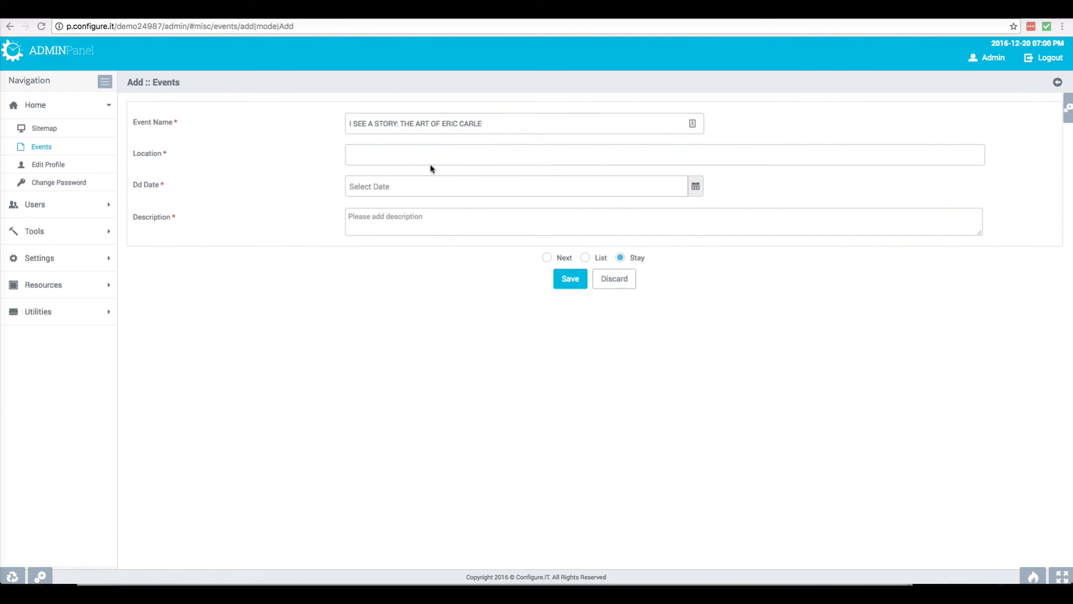
left_click(417, 155)
type("High Museum of Art")
left_click(566, 188)
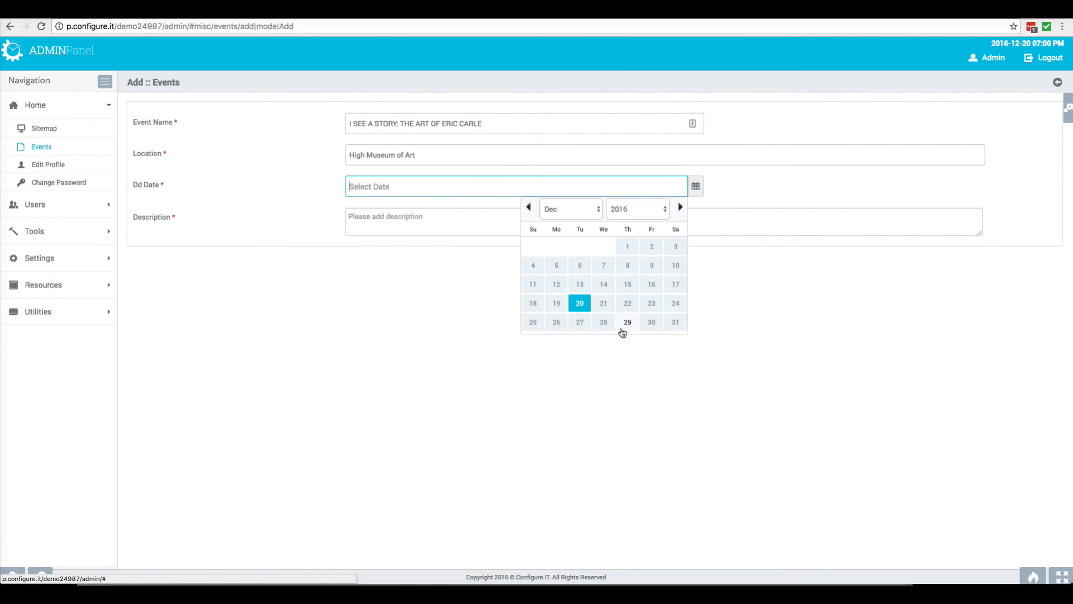
left_click(628, 324)
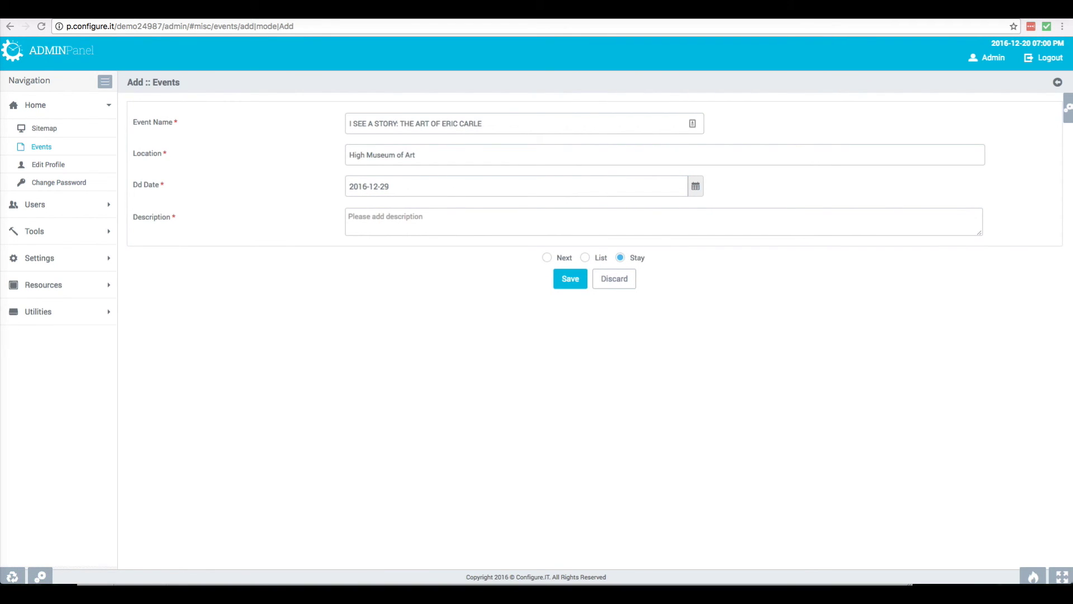
Paste the Eric Carle description and save with Next selected for another blank form
left_click(400, 218)
type("Eric Carle is best known as the creator of beloved children’s books, including \"The Very Hungry Caterpillar\" and \"The Grouchy Ladybug\". This exhibit will feature more than 80 of Carle's collages from 15 of his most popular books - including many original works that have rarely been seen.  Photo features Eric Carle. Photo 2013 Kristin Angel © The Eric Carle Museum of Picture Book Art. \"I See a Story: The Art of Eric Carle\" is organized by The Eric Carle Museum of Picture Book Art, Amherst, Massachusetts.")
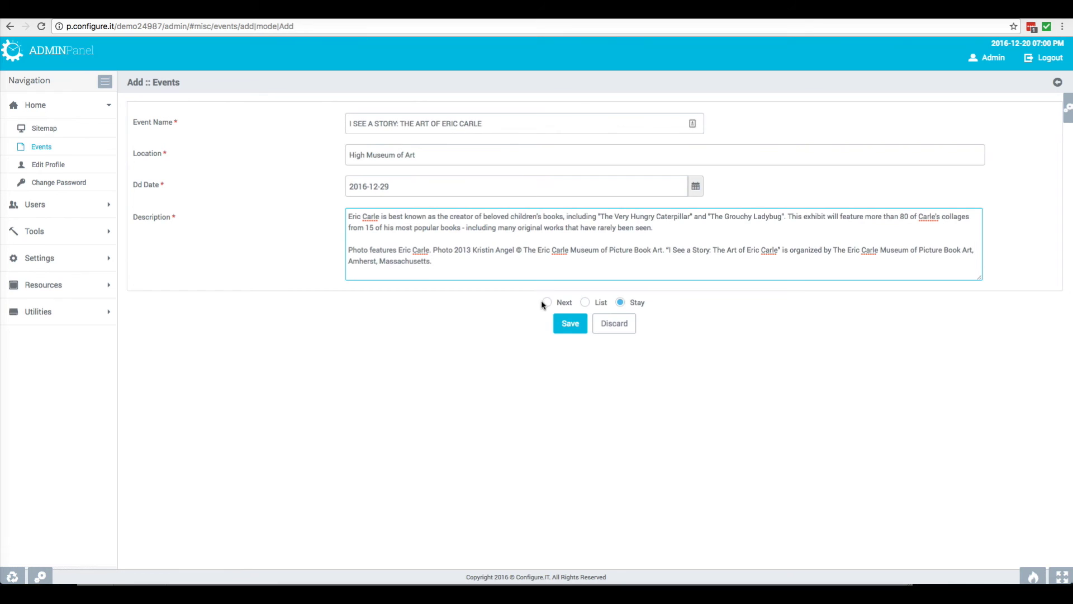
left_click(547, 303)
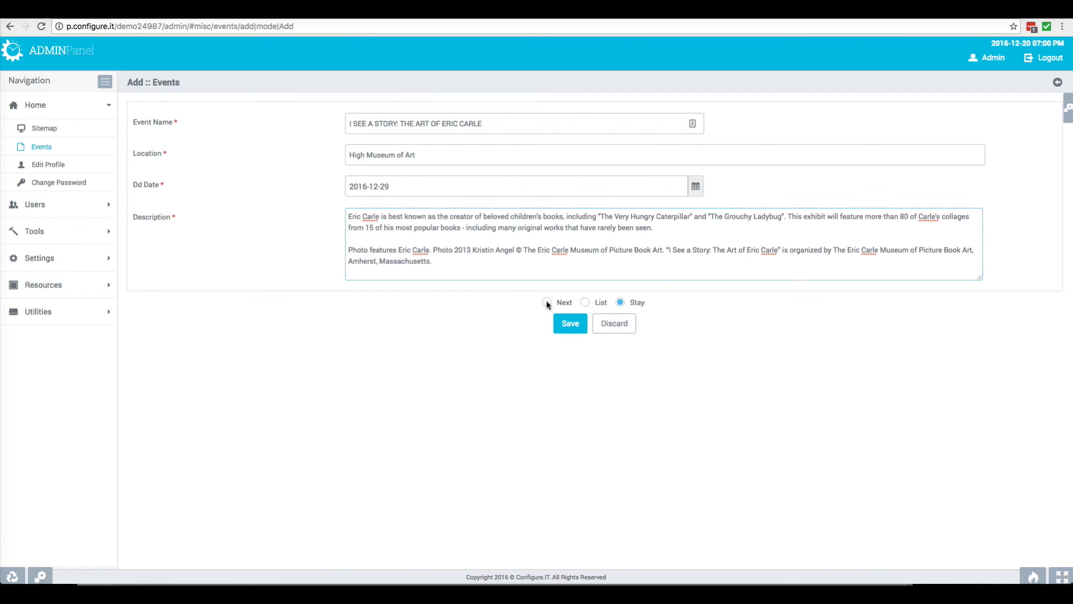
left_click(570, 324)
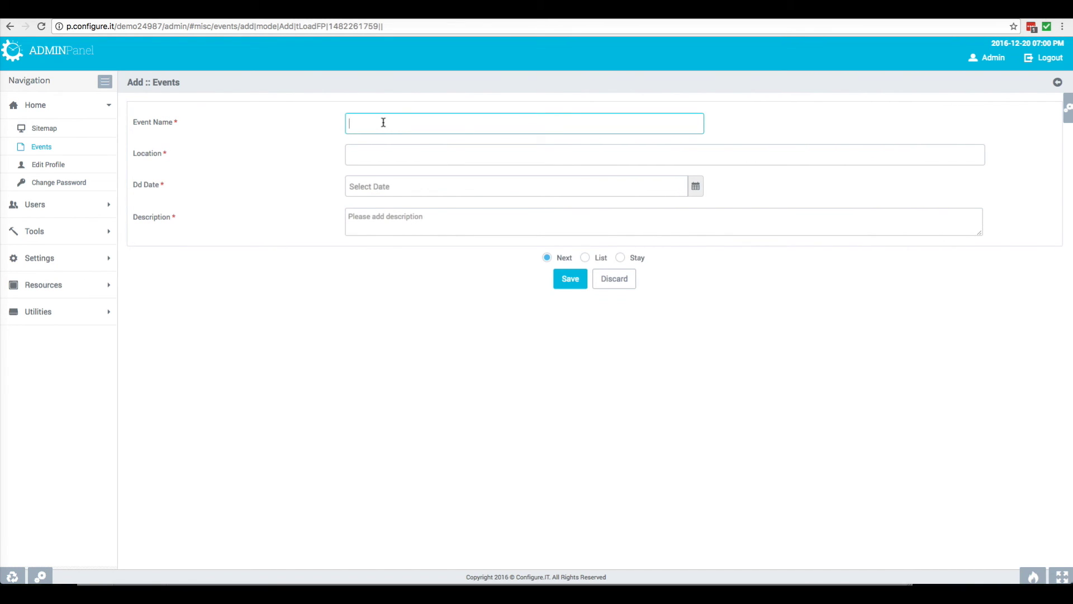
Enter the Carter and King Legacy event name, the MLK National Historic Site Visitors Center location, and date 2016-12-31
type("GEORGIA'S GLOBAL PEACEMAKERS: THE CARTER AND KING LEGACY")
key("Tab")
type("Martin Luther King Jr. National Historic Site, Visitors Center")
left_click(546, 186)
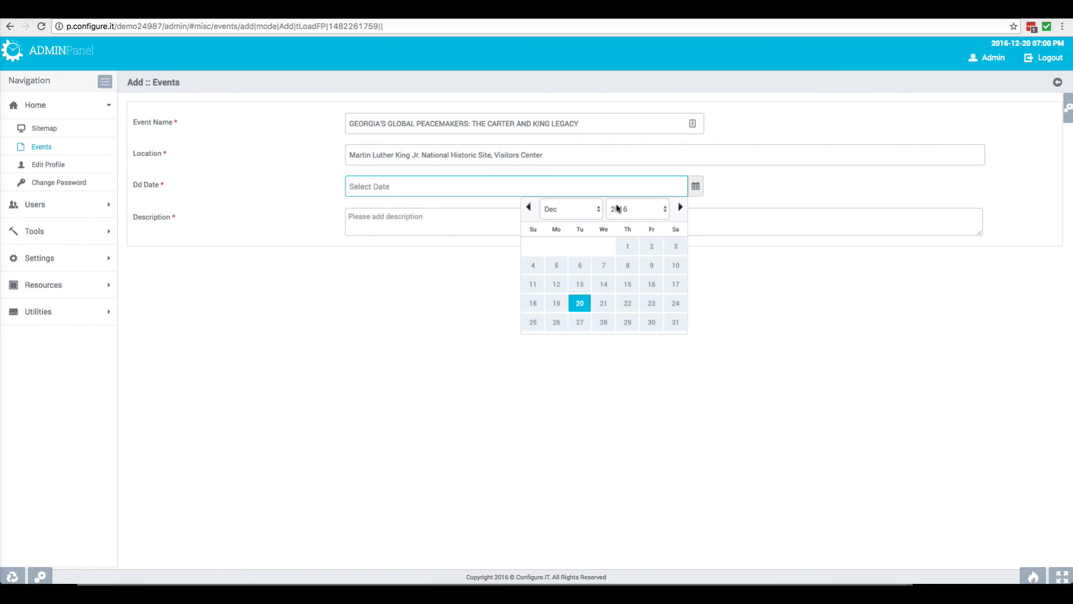
left_click(674, 327)
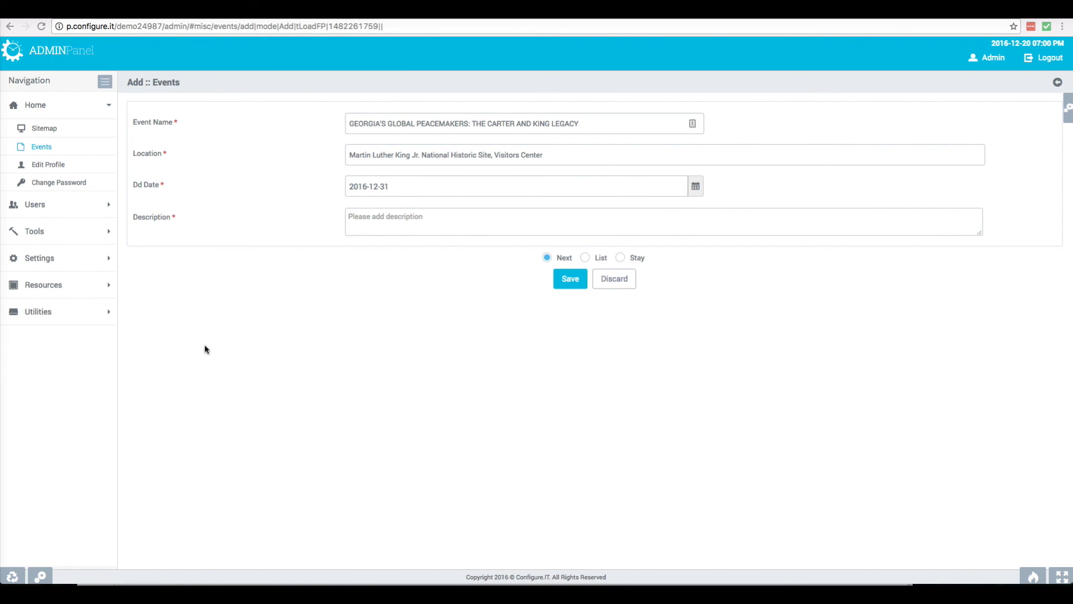
Paste the Carter and King description and save, returning to the List
left_click(360, 216)
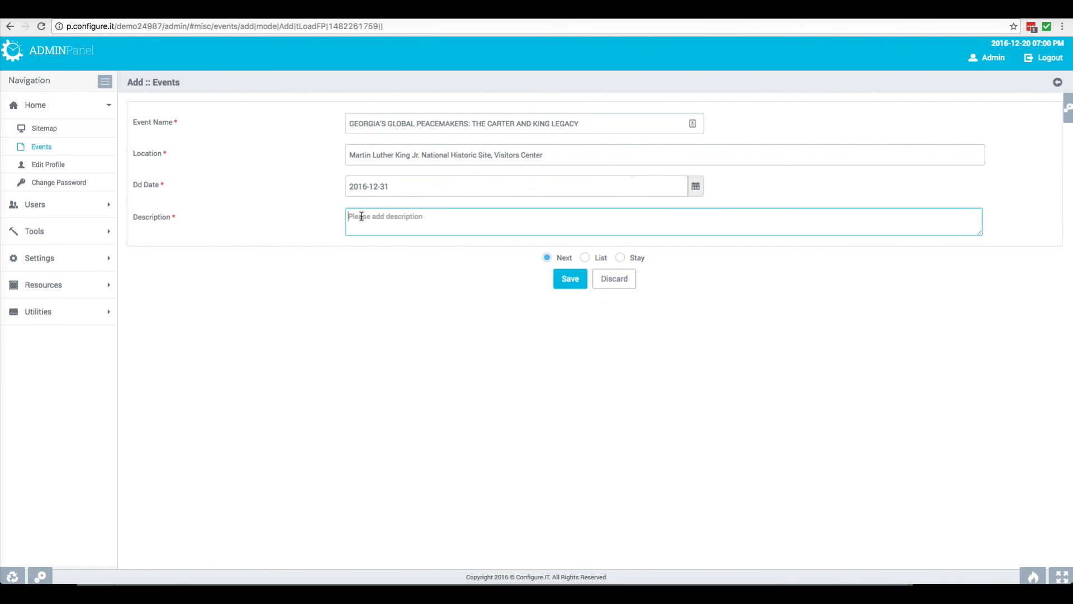
type("National Park Service Director Jonathan B. Jarvis along with members of the Carter and King families will unveil a new exhibit April 18 that highlights the peacemaking accomplishments of Georgia’s two great leaders of change, President Jimmy Carter and Dr. Martin Luther King, Jr.  The public is invited to a free opening ceremony Monday, April 18 from 11:00 to 11:30 am. The dynamic exhibit entitled \"Georgia’s Global Peacemakers: The Carter and King Legacy\" will be featured in the D.R.E.A.M. Gallery at Martin Luther King, Jr. National Historic Site for one year.")
left_click(585, 302)
left_click(570, 325)
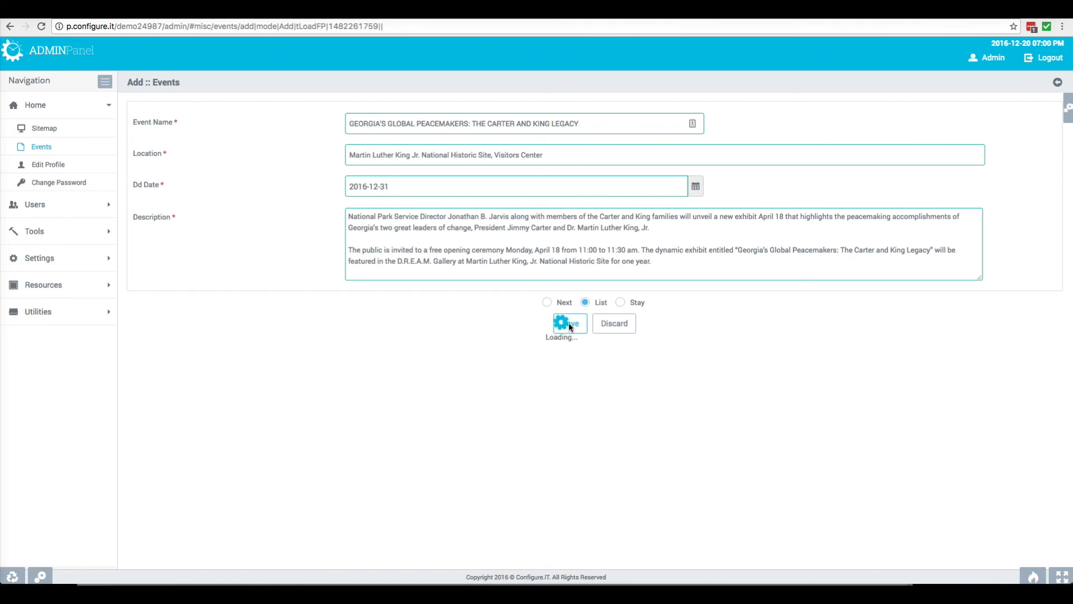